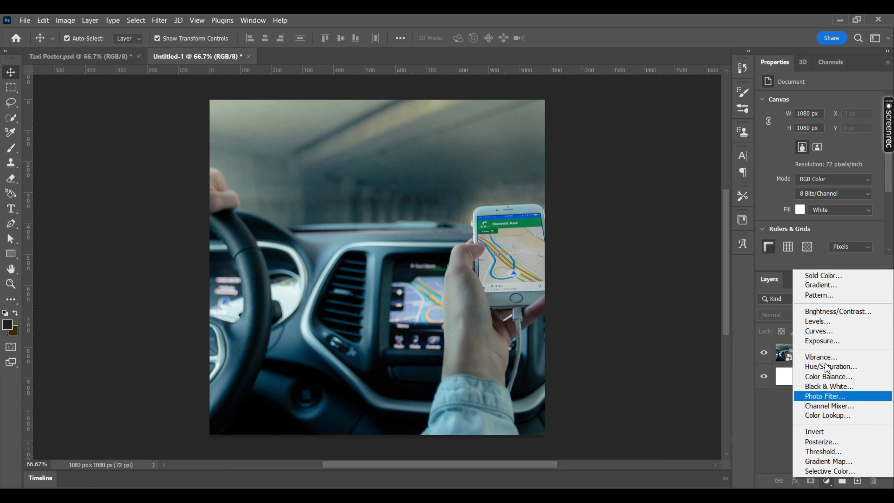
Step: Add a solid color fill layer in black (#000000) above the car interior photo
left_click(824, 271)
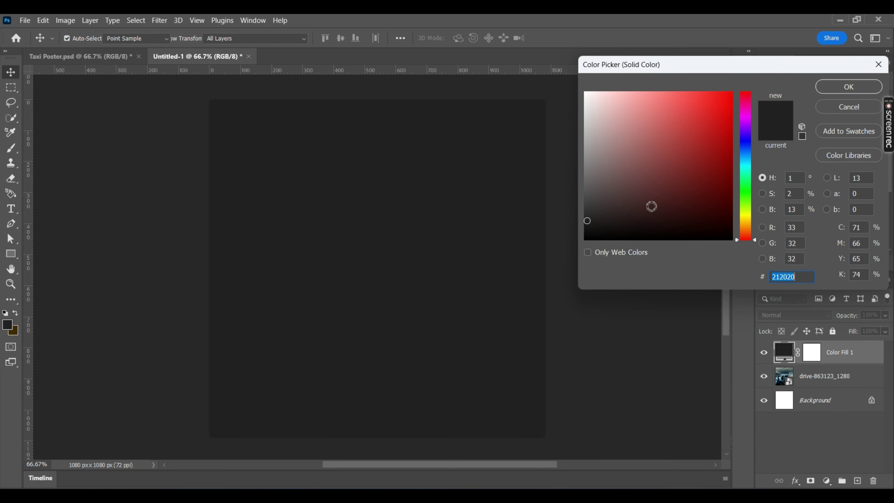
left_click(587, 239)
left_click_drag(574, 259, 566, 263)
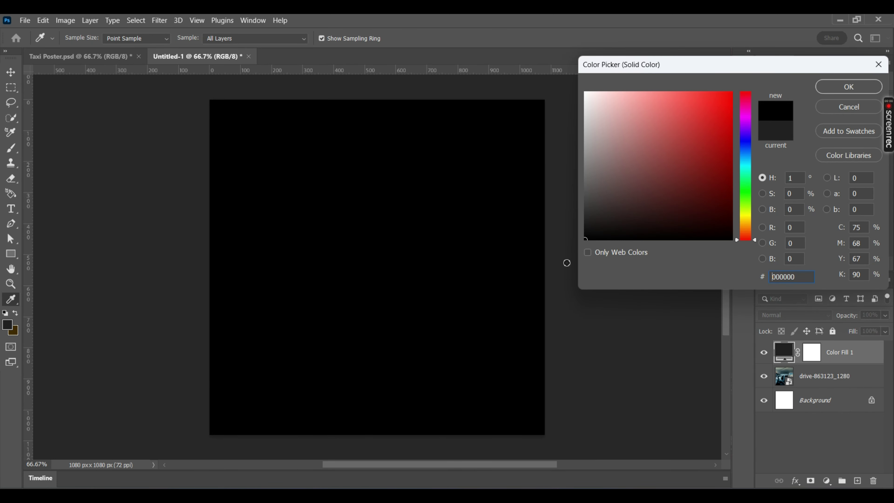
left_click(850, 86)
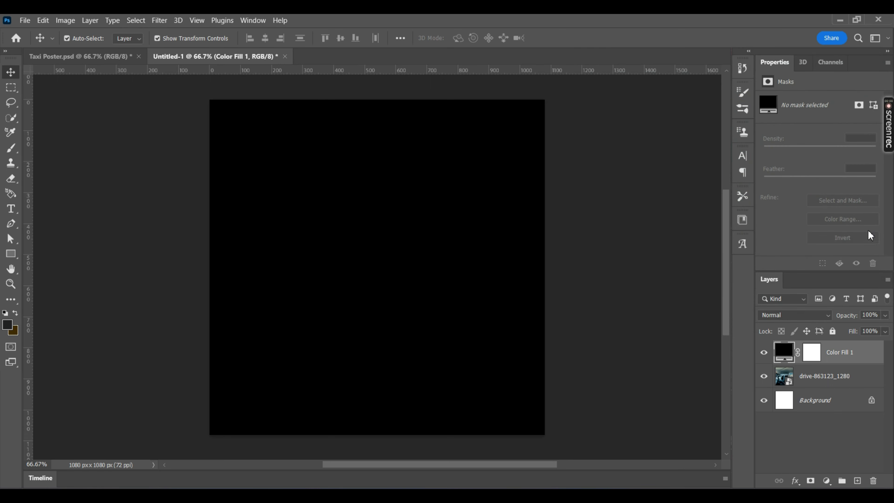
Step: Reduce the black fill layer's opacity to 82% so the photo shows through darkly
left_click(884, 315)
left_click_drag(885, 328, 875, 332)
left_click(654, 272)
left_click(653, 272)
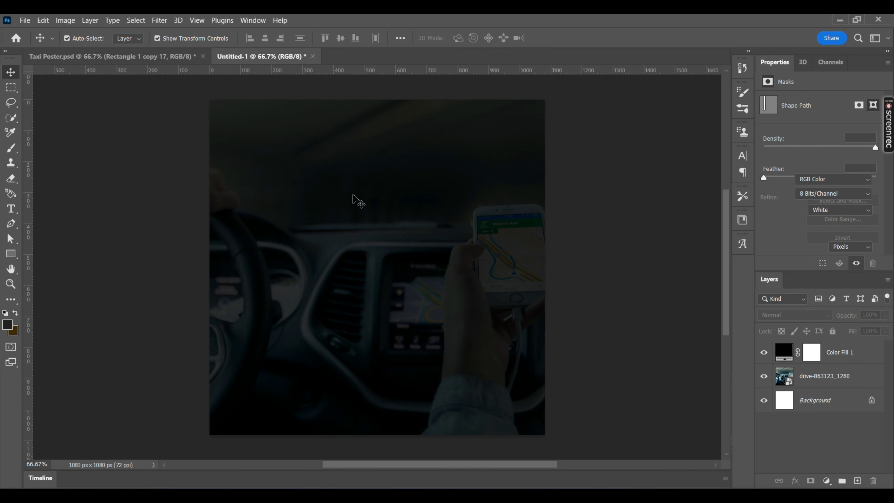
left_click(353, 195)
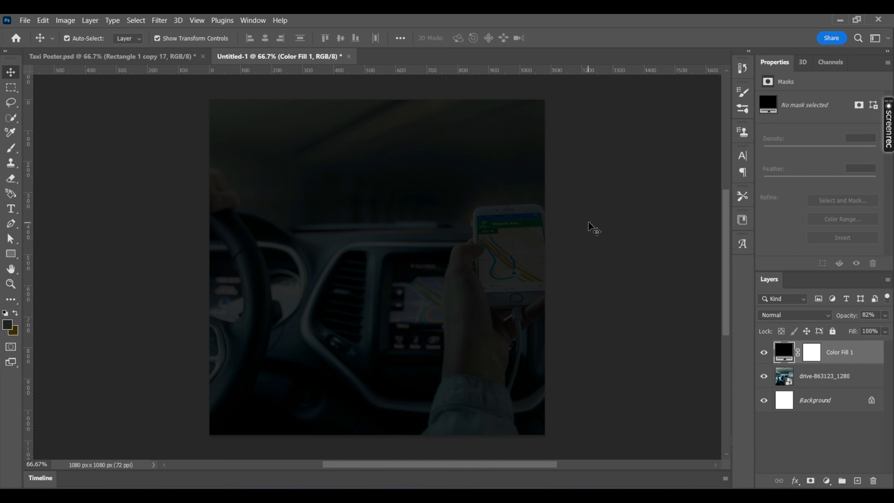
Step: Draw a tall, narrow rectangle about 70 px wide and 746 px high near the canvas's left edge
left_click(10, 253)
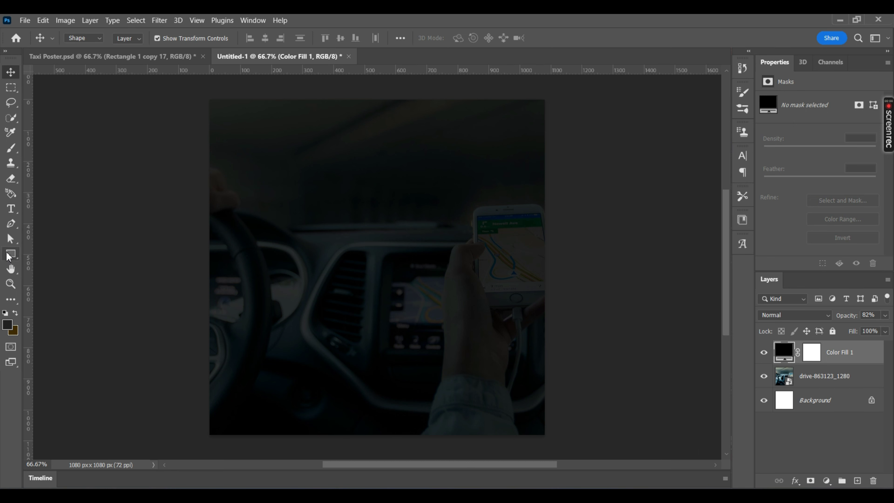
left_click_drag(216, 91, 238, 322)
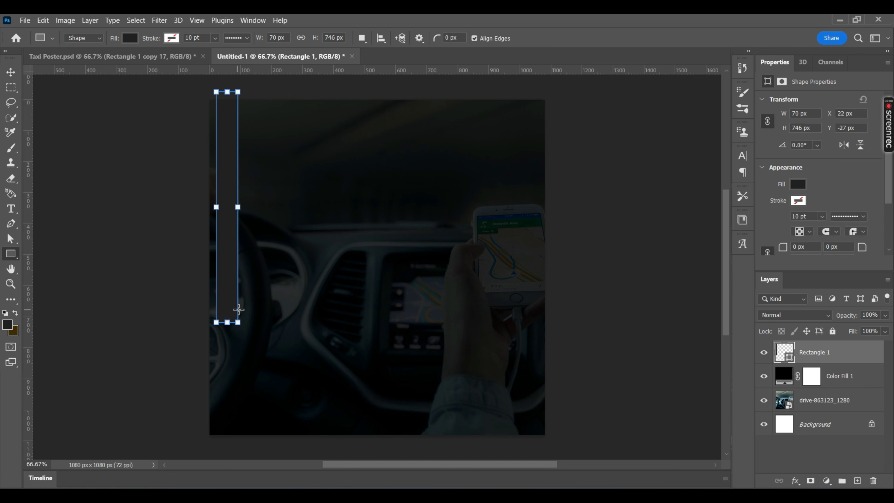
left_click(796, 183)
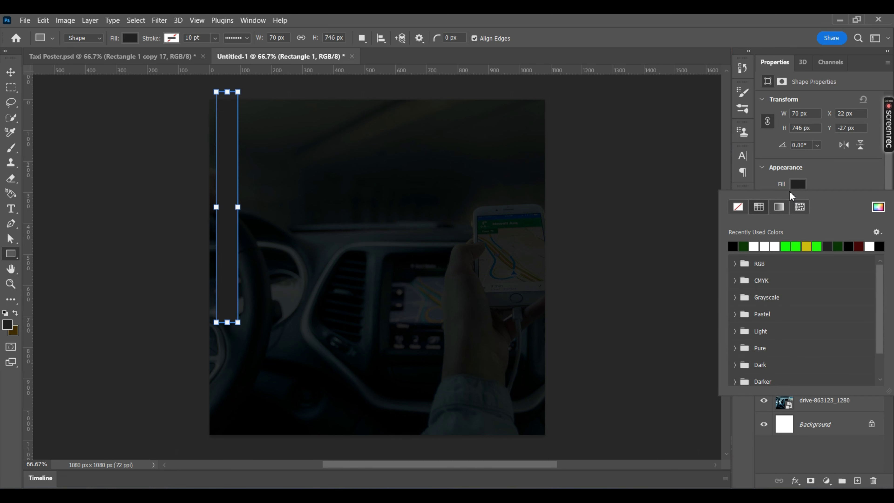
left_click(874, 210)
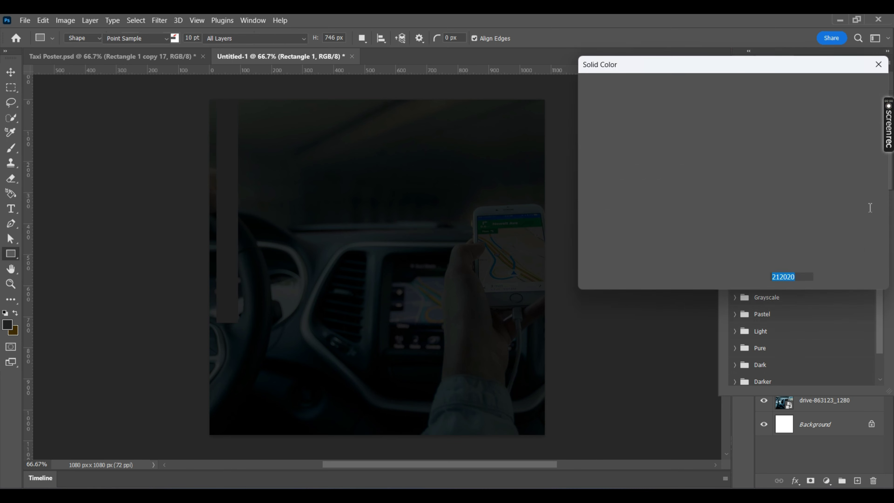
key("Return")
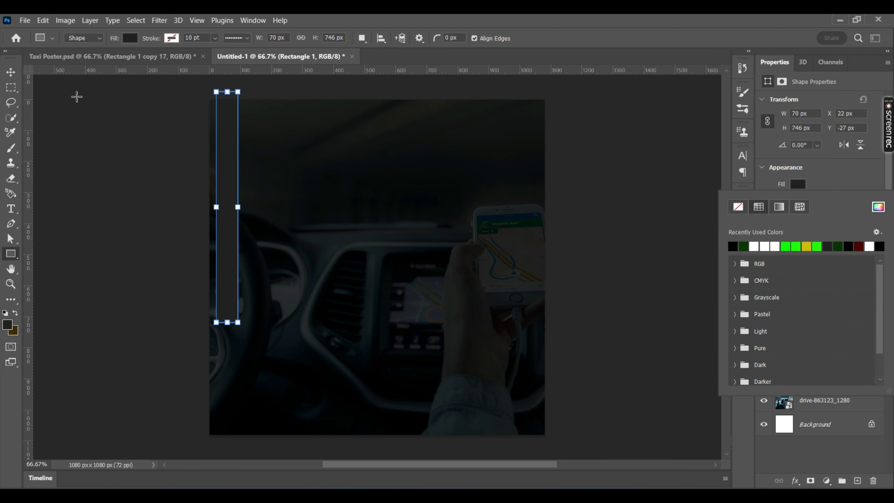
key("v")
left_click(105, 209)
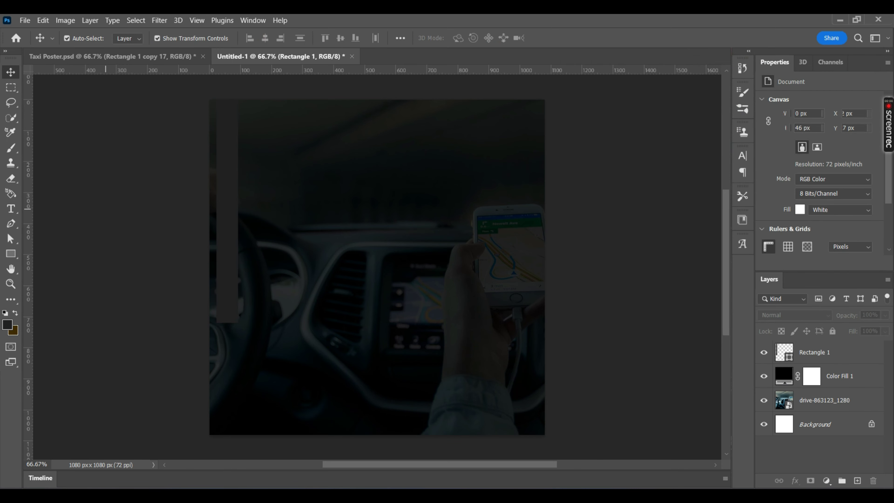
Step: Place the yellow taxi image pngwing.com (12) from the Downloads folder into the lower part of the canvas, centred at about X 624, Y 719 px
key("alt+Tab")
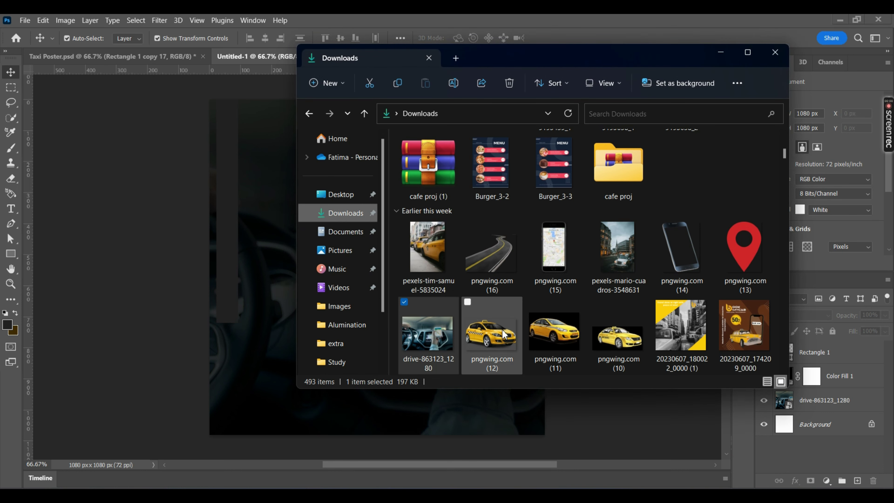
left_click_drag(490, 334, 371, 310)
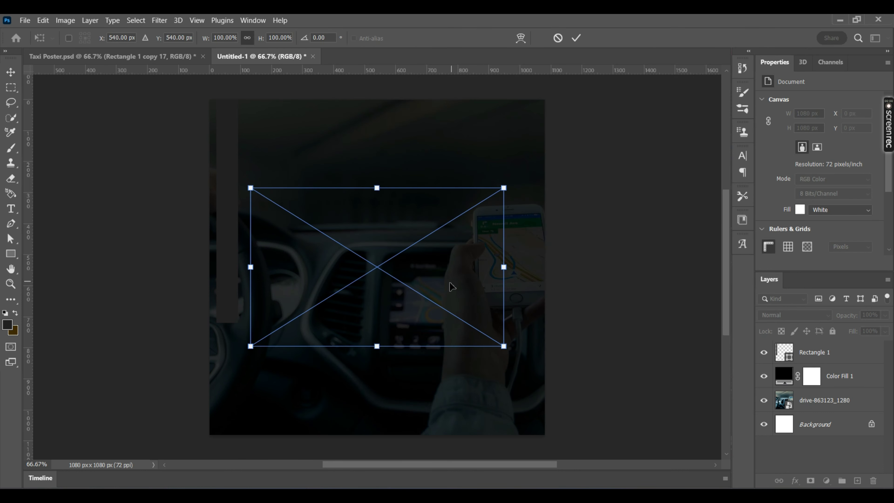
left_click_drag(365, 275, 392, 330)
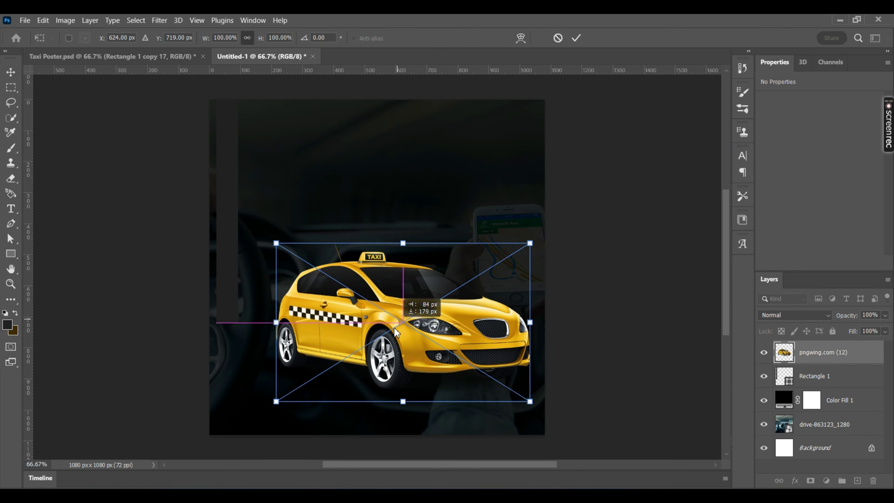
left_click(578, 42)
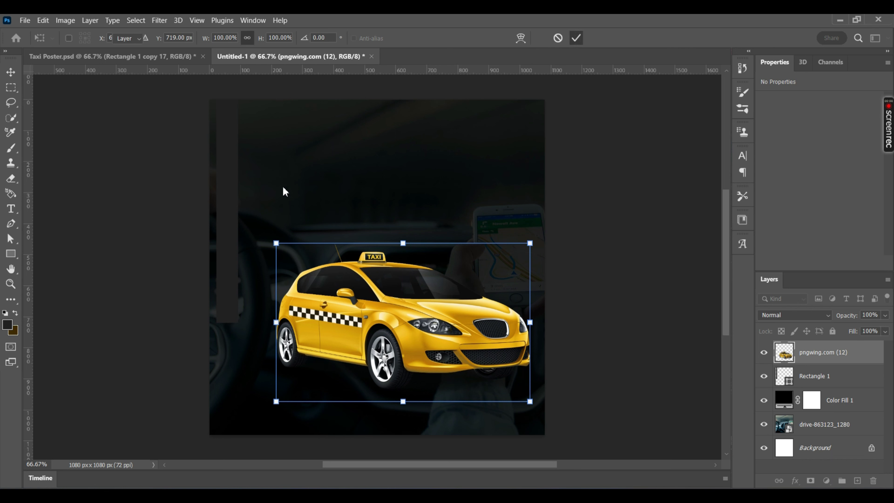
Step: Fill the narrow rectangle with a golden yellow sampled from the taxi's hood
left_click(225, 196)
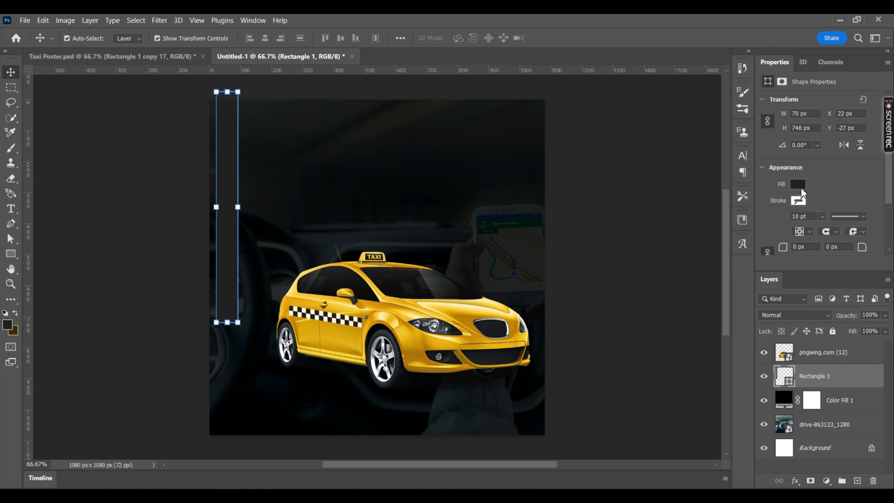
left_click(797, 184)
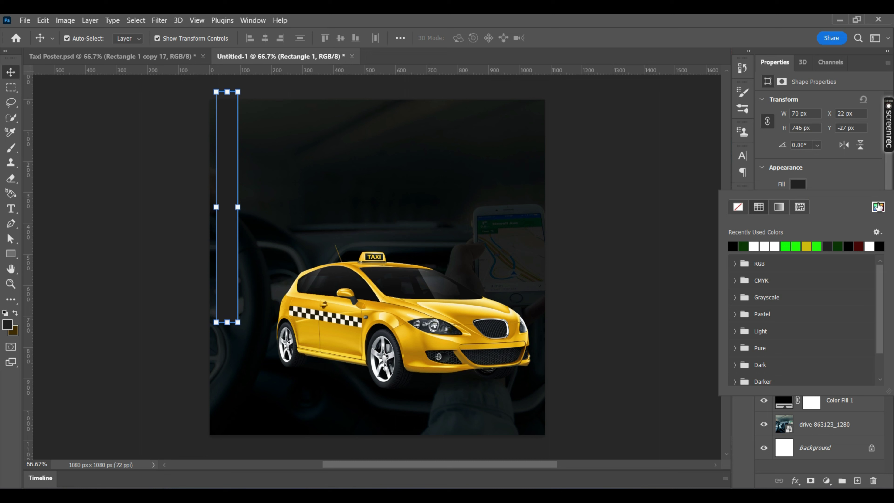
left_click(877, 207)
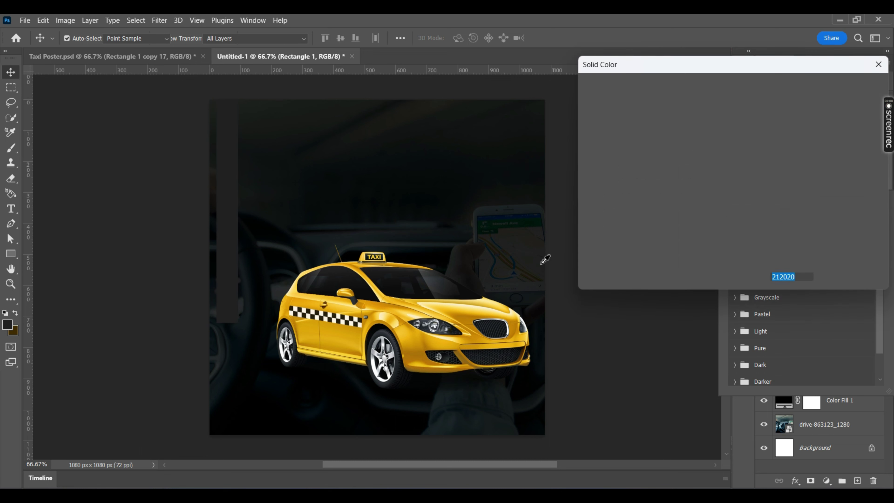
left_click(495, 305)
left_click(456, 316)
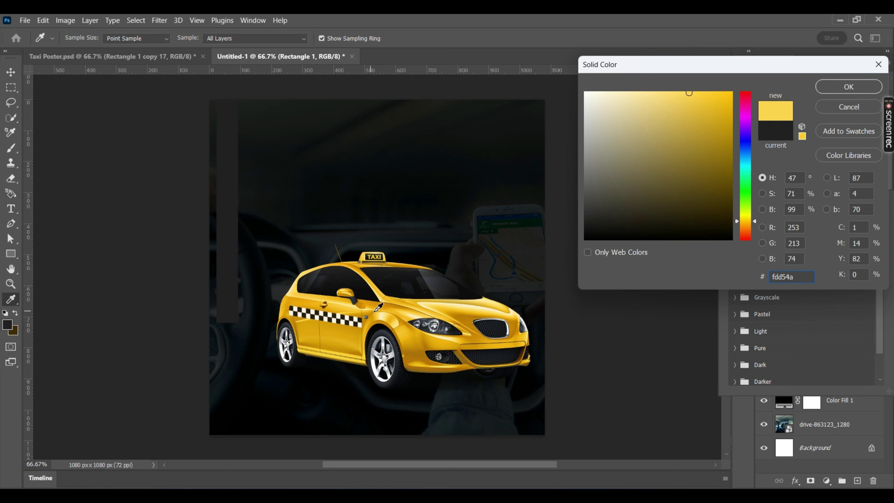
left_click(380, 307)
left_click(406, 317)
left_click(395, 311)
left_click(388, 307)
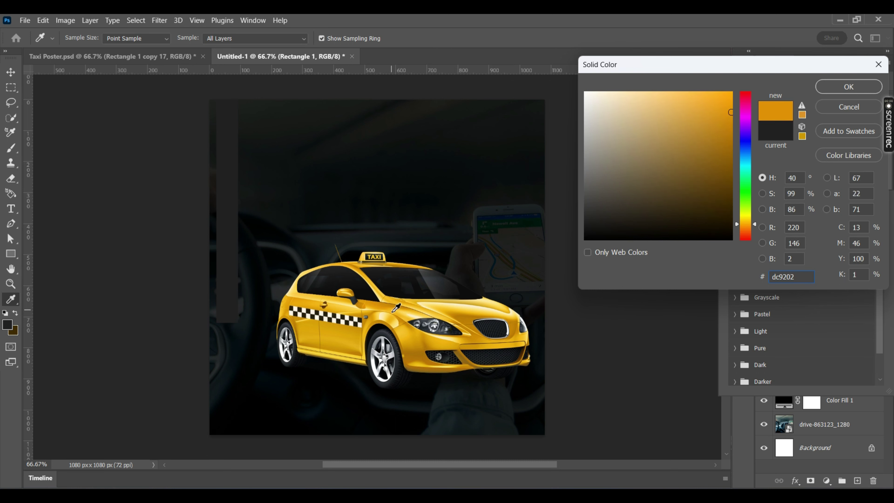
left_click(394, 310)
left_click(836, 88)
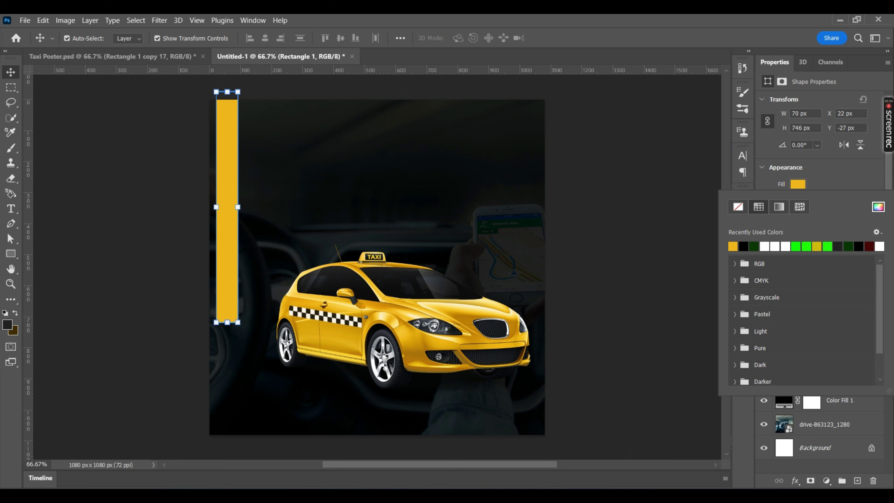
Step: Move the yellow bar right to X 57 px and hide the taxi image layer
left_click(236, 161)
left_click_drag(231, 170, 240, 171)
left_click(458, 340)
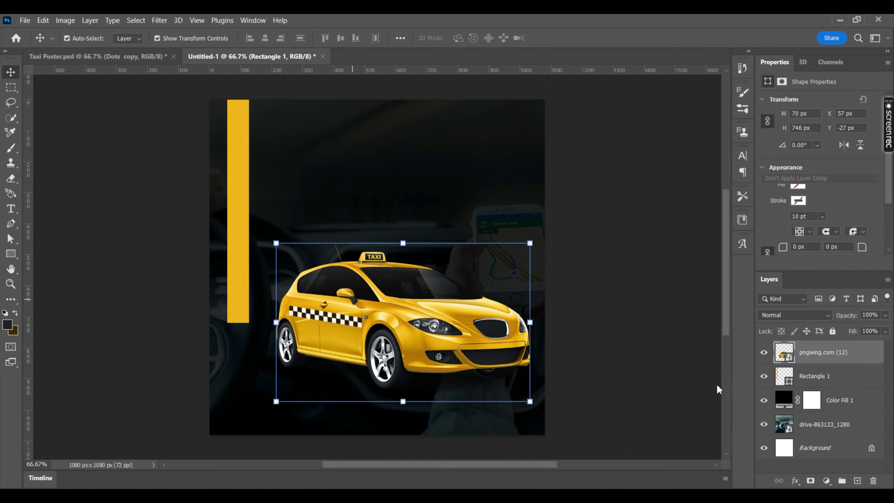
left_click(763, 352)
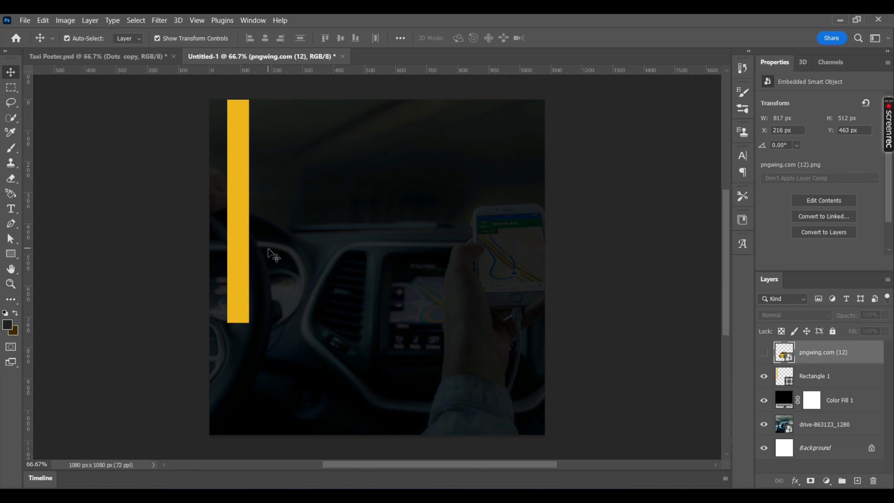
Step: Duplicate the yellow bar three times to its right, forming four evenly spaced vertical stripes starting at the canvas's top edge
left_click(238, 246)
left_click_drag(238, 247, 322, 246)
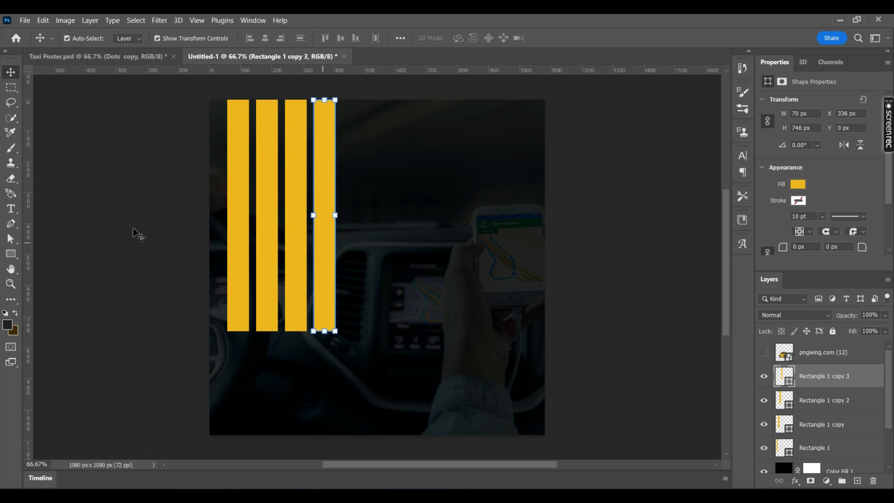
Step: Lock the Color Fill 1 layer and the drive-863123_1280 photo layer
left_click_drag(166, 209, 329, 166)
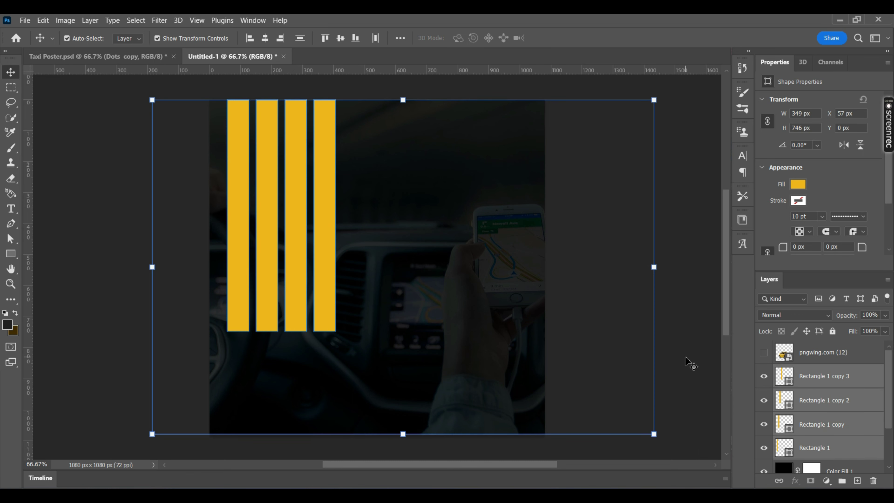
scroll(766, 387, "down", 3)
left_click(843, 413)
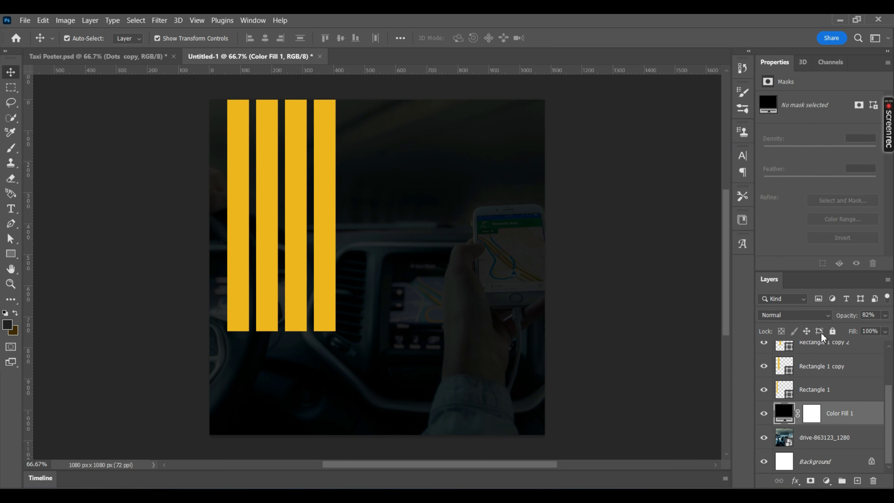
left_click(832, 332)
left_click(843, 436)
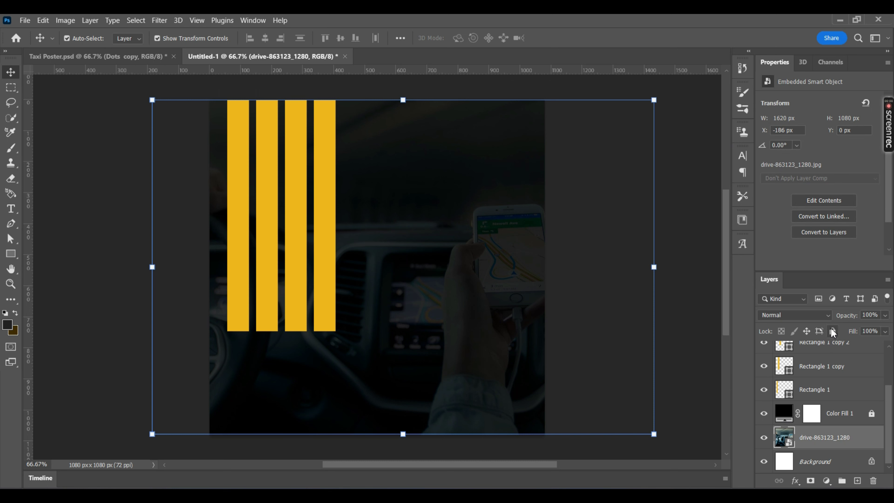
left_click(833, 331)
Step: Duplicate all four yellow stripes straight down so the copies continue past the canvas's bottom edge
left_click_drag(148, 120, 415, 245)
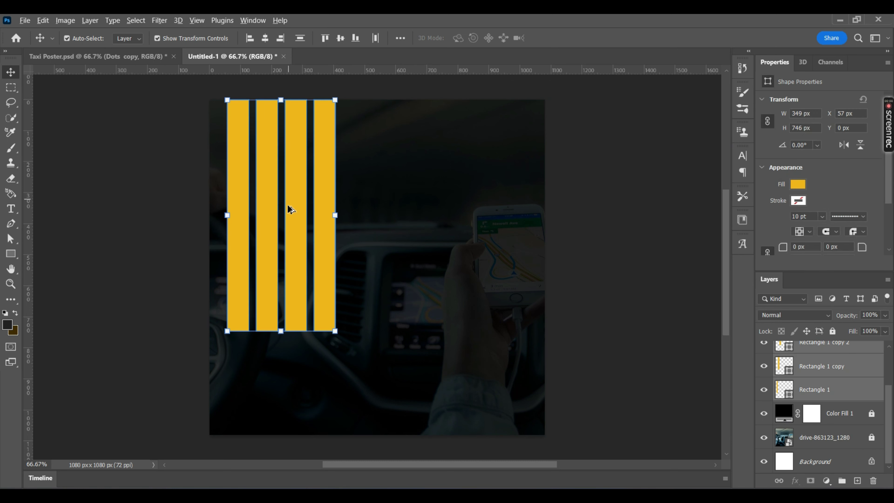
left_click_drag(296, 217, 288, 443)
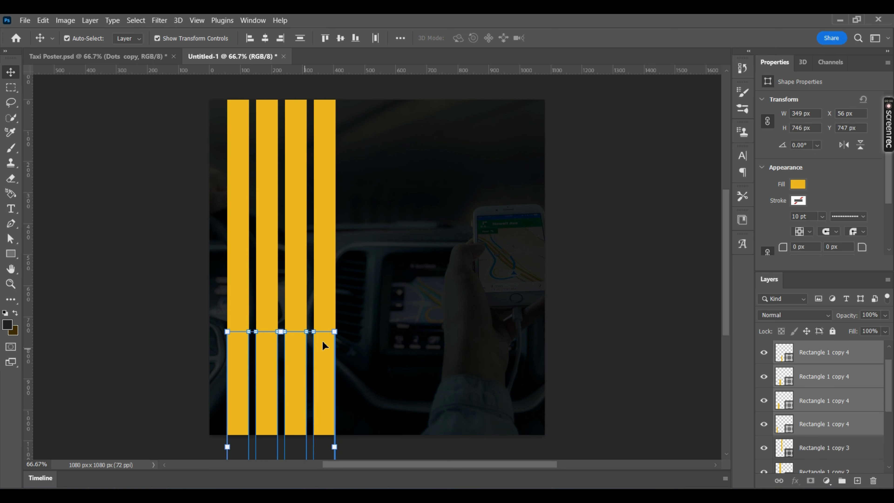
scroll(323, 343, "down", 2)
left_click(591, 336)
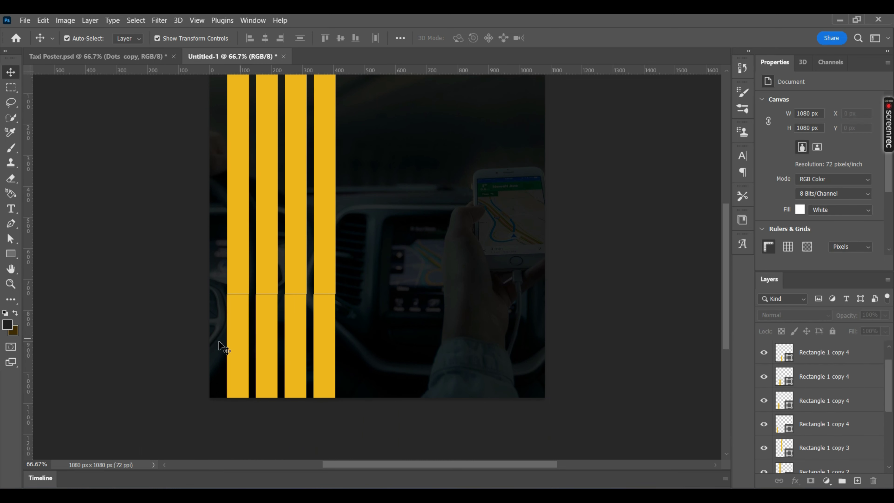
Step: Nudge the four lower stripes to X 57, Y 746 px, aligning them with the upper stripes and closing the gap
scroll(237, 331, "up", 4)
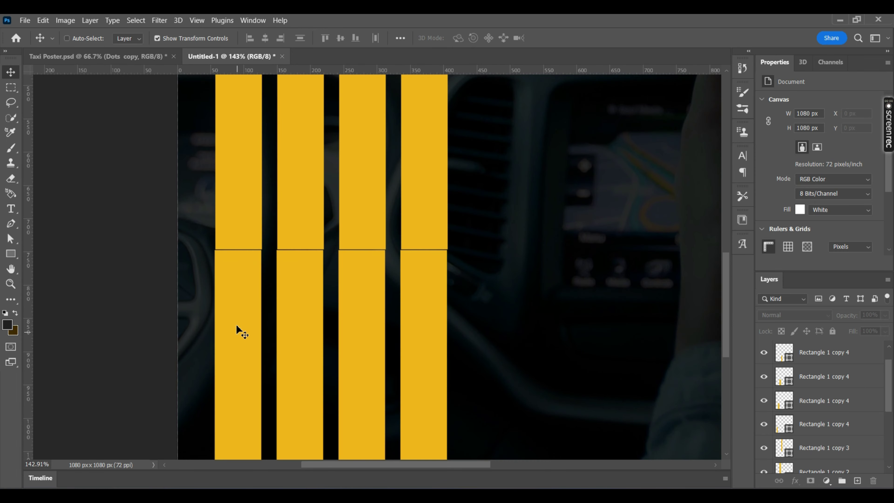
left_click(236, 316)
left_click(312, 306, "shift")
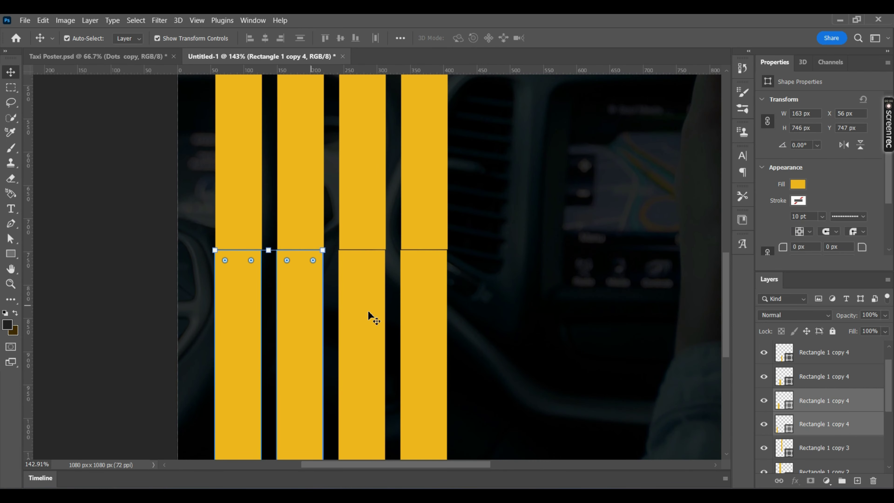
left_click(368, 311, "shift")
left_click(410, 312, "shift")
key("Right")
key("Right")
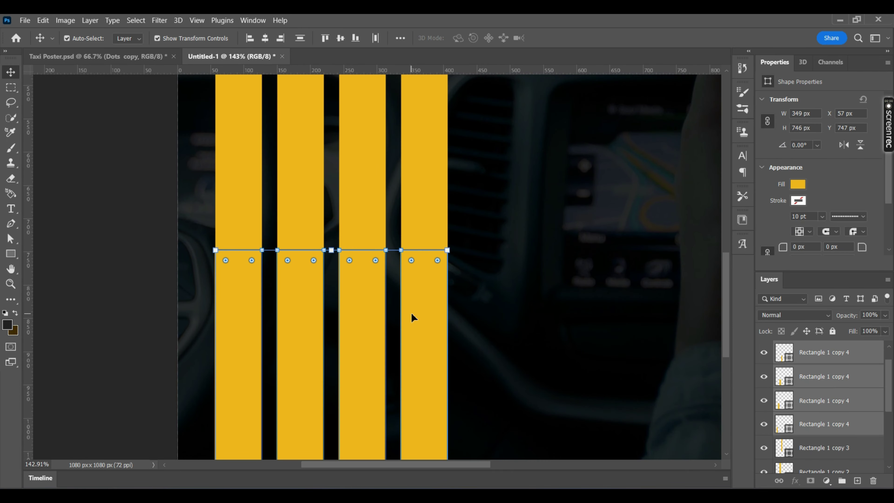
key("Left")
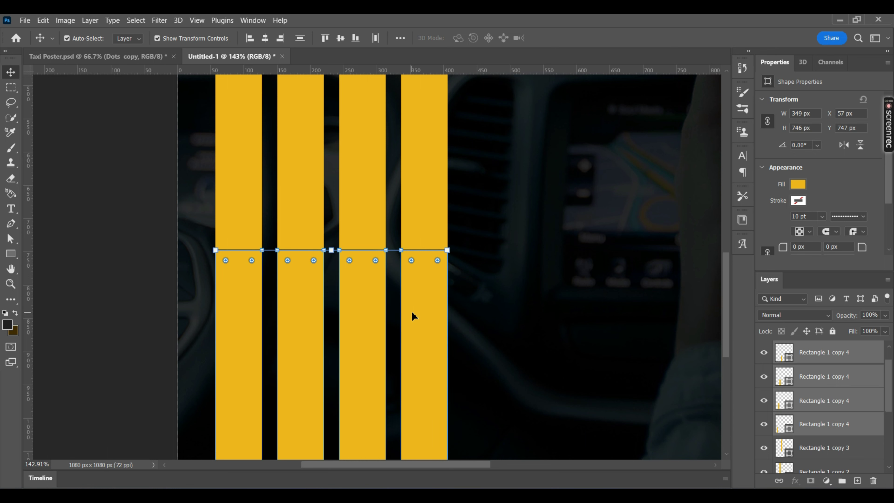
key("Up")
left_click(99, 232)
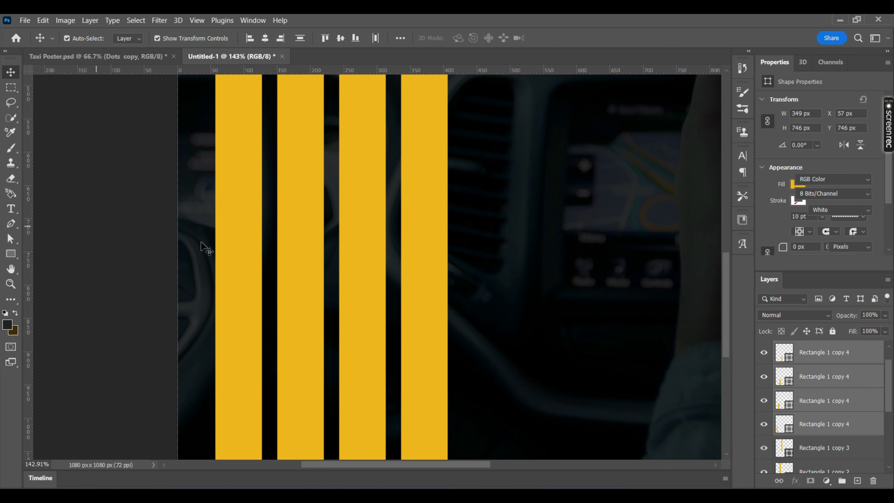
Step: Distort the four lower stripes so they slant from the vertical stripes toward the canvas's bottom-right corner
left_click(251, 305)
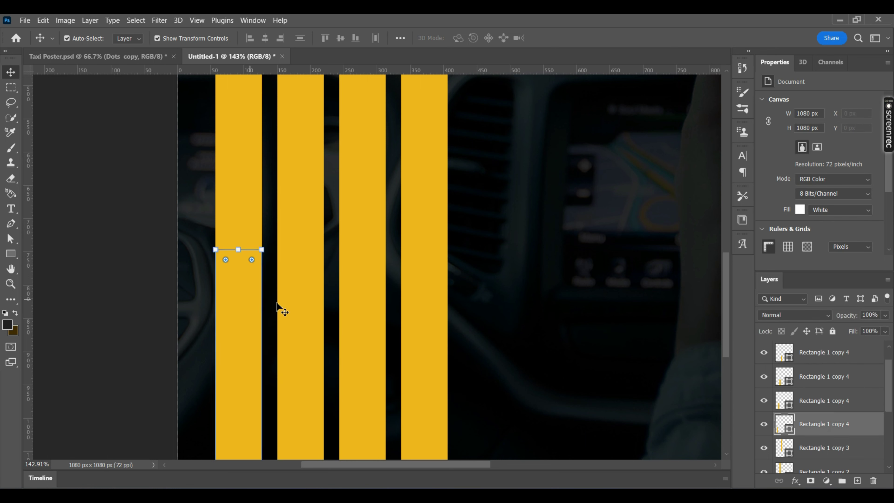
left_click(288, 301, "shift")
left_click(357, 308, "shift")
left_click(431, 322, "shift")
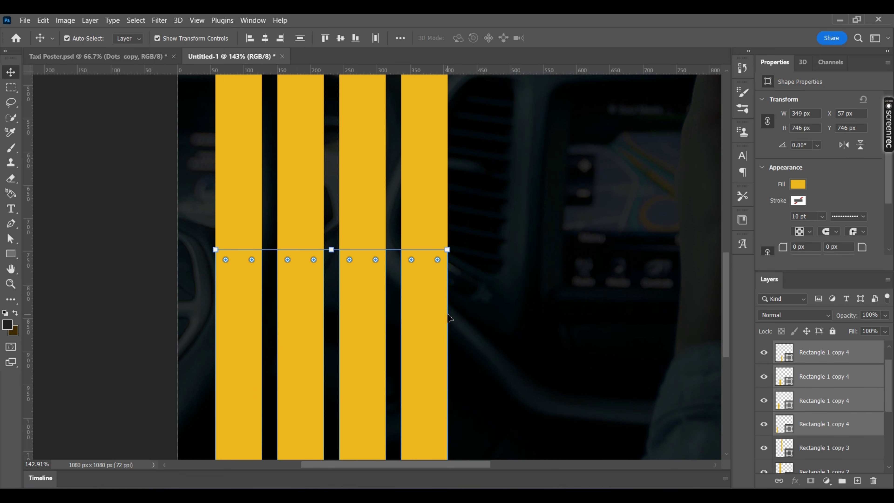
key("ctrl+t")
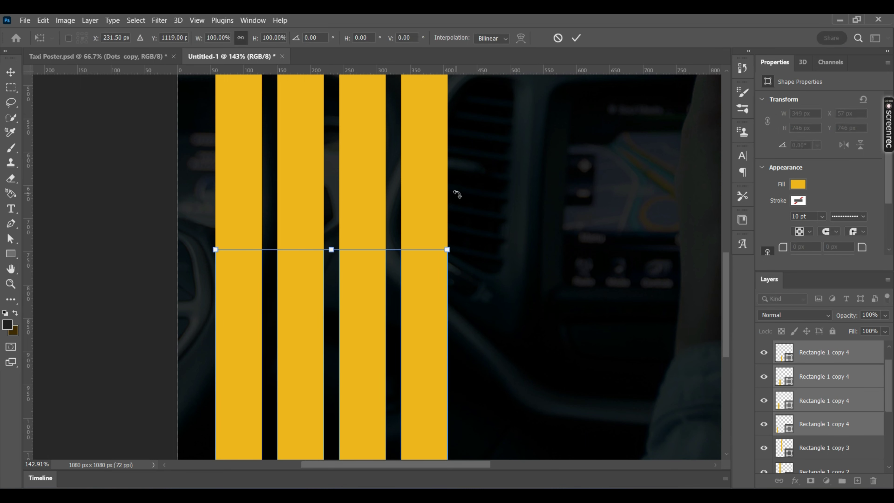
right_click(420, 274)
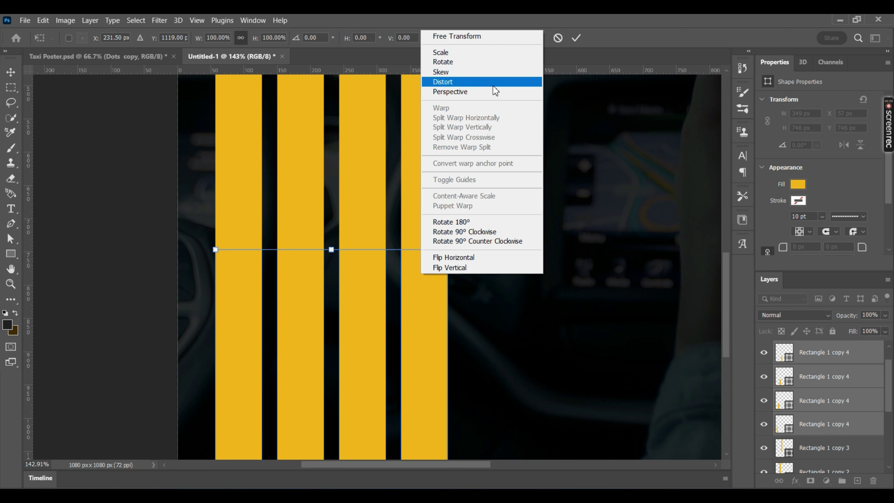
left_click(493, 88)
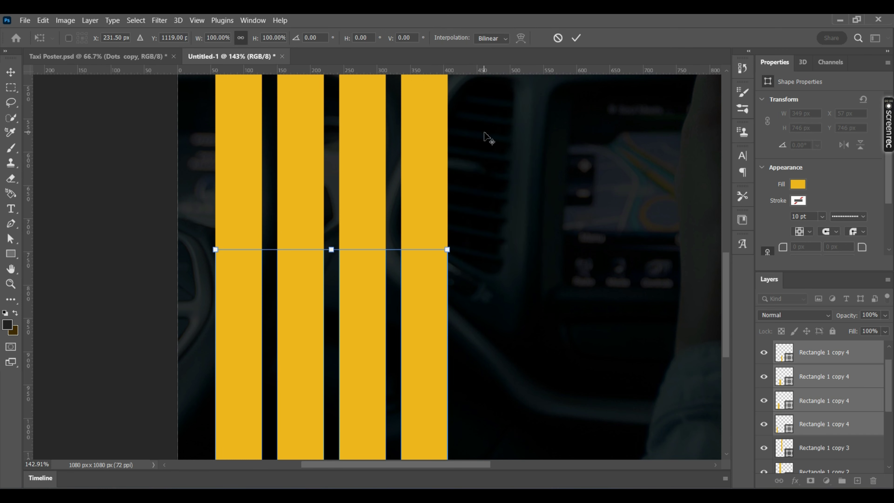
scroll(484, 133, "down", 5)
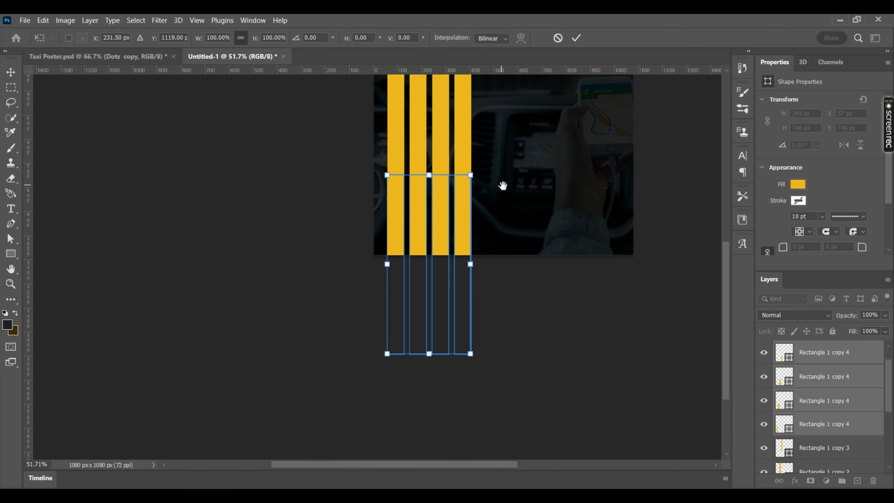
left_click_drag(502, 185, 369, 251)
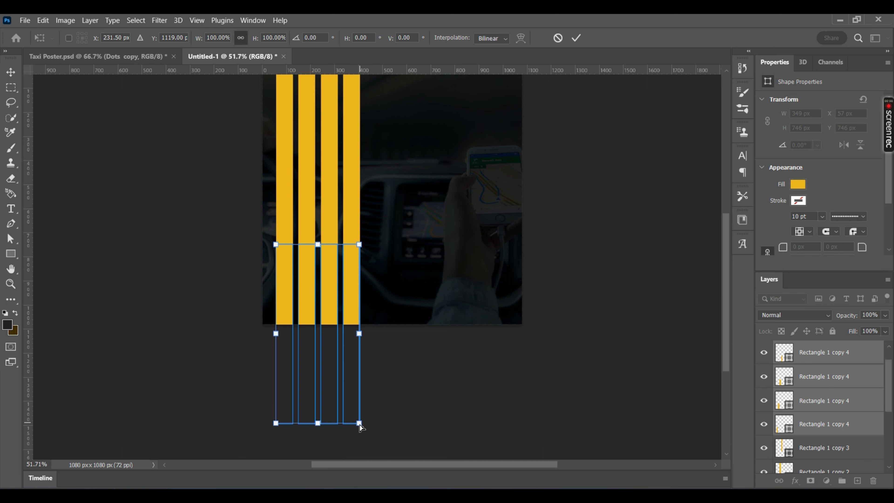
left_click_drag(360, 424, 524, 319)
left_click_drag(280, 428, 343, 327)
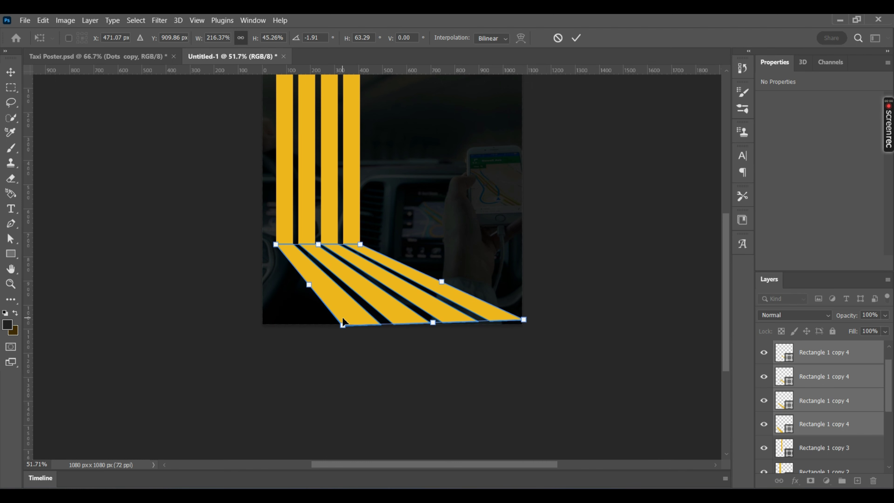
Step: Adjust the slanted stripes' lower corners to sit level along the canvas's bottom edge and apply the distortion
scroll(338, 309, "up", 2)
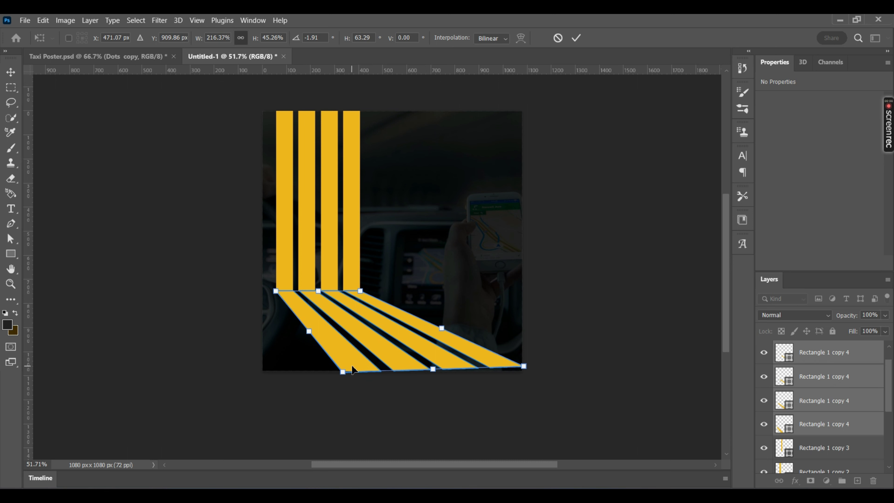
mouse_move(343, 373)
left_mouse_down()
mouse_move(381, 376)
mouse_move(355, 375)
left_mouse_up()
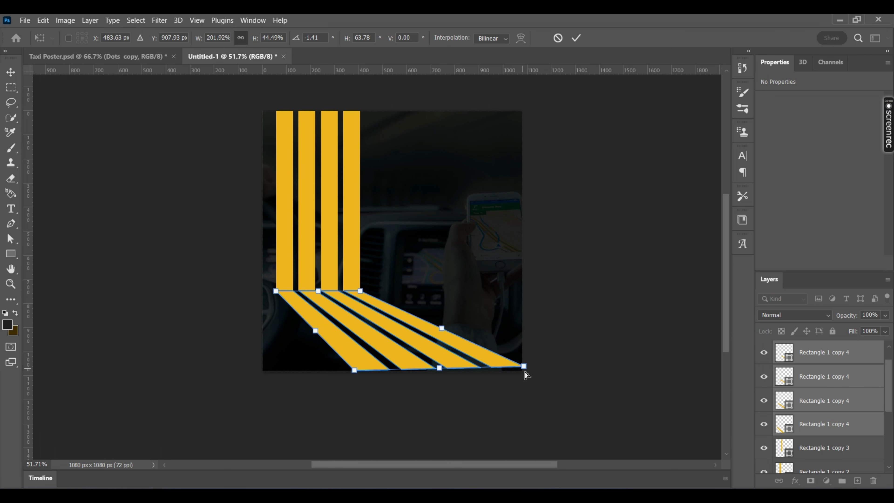
left_click_drag(525, 372, 525, 375)
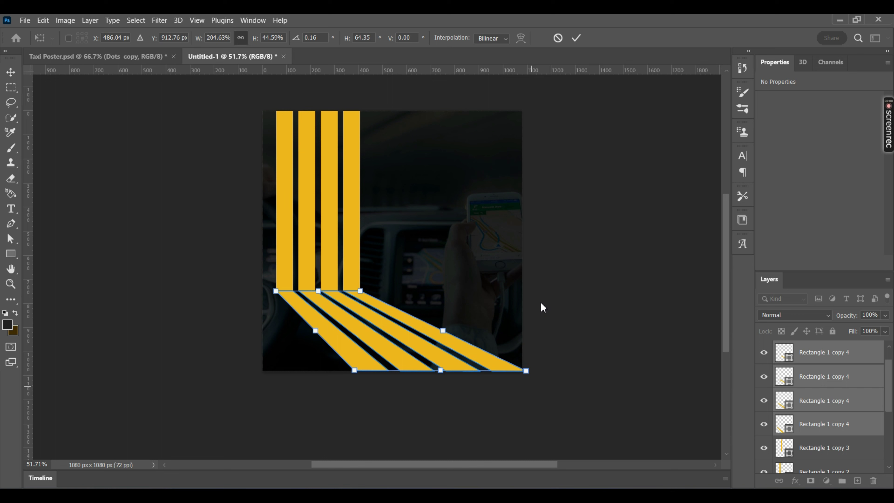
left_click(575, 38)
left_click(575, 173)
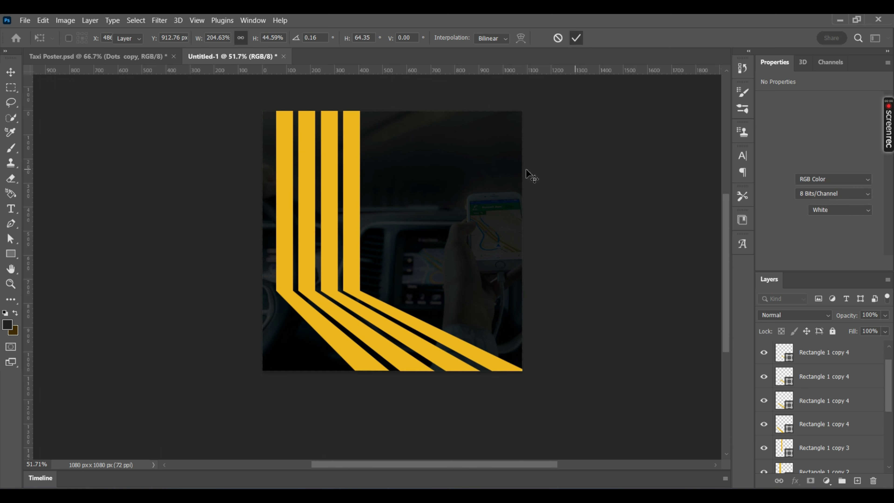
Step: Stretch the four vertical stripes upward past the canvas's top edge to a height of 866 px at Y -120 px
left_click(282, 265)
key("ctrl+t")
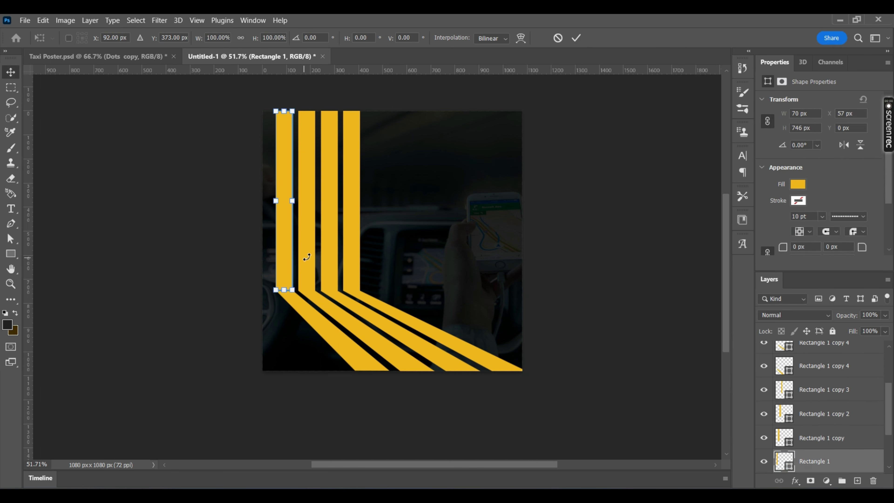
left_click(575, 38)
left_click(351, 195, "shift")
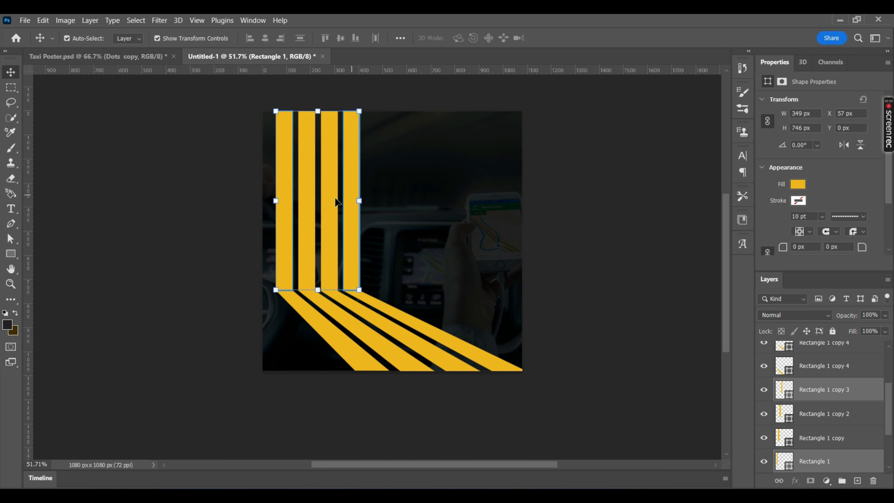
left_click(329, 200, "shift")
left_click(310, 206, "shift")
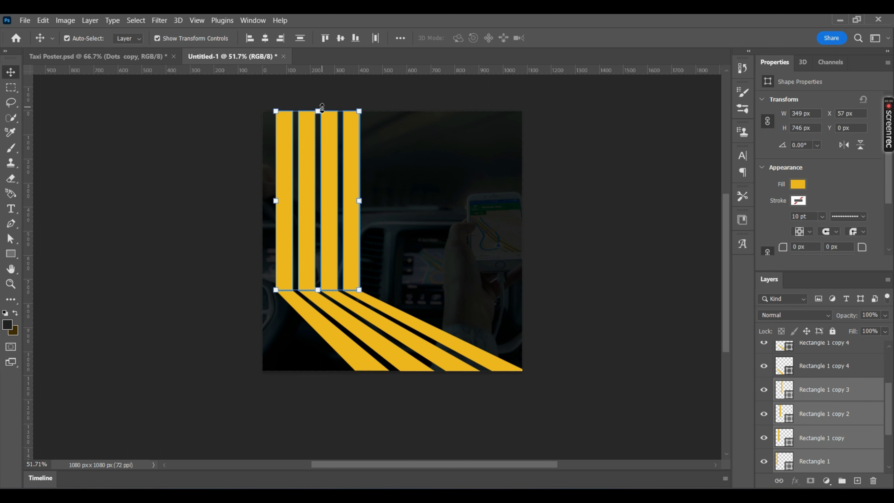
left_click_drag(318, 111, 318, 82)
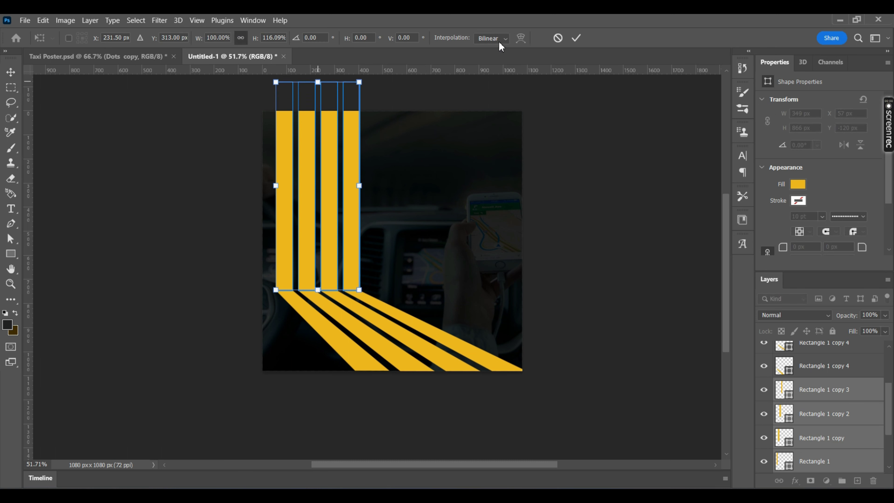
left_click(575, 38)
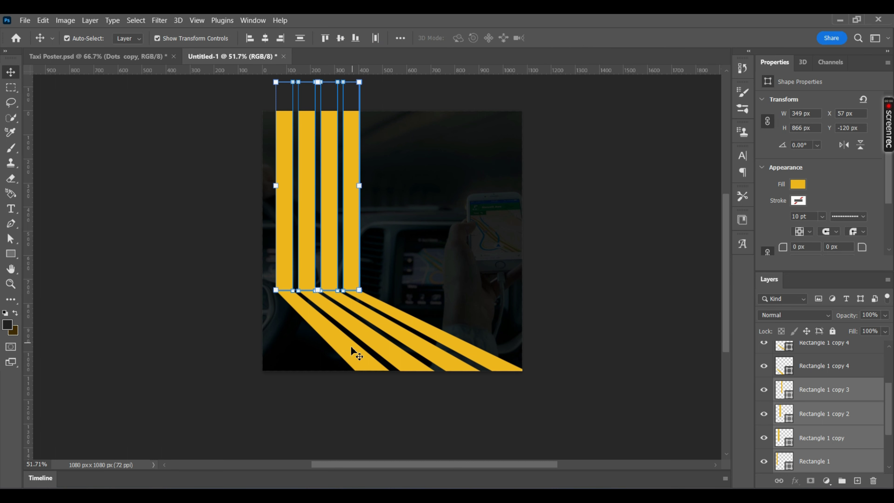
Step: Move all eight stripe pieces slightly down together, placing the vertical stripes at X 61, Y -82 px
left_click(349, 357, "shift")
left_click(489, 365, "shift")
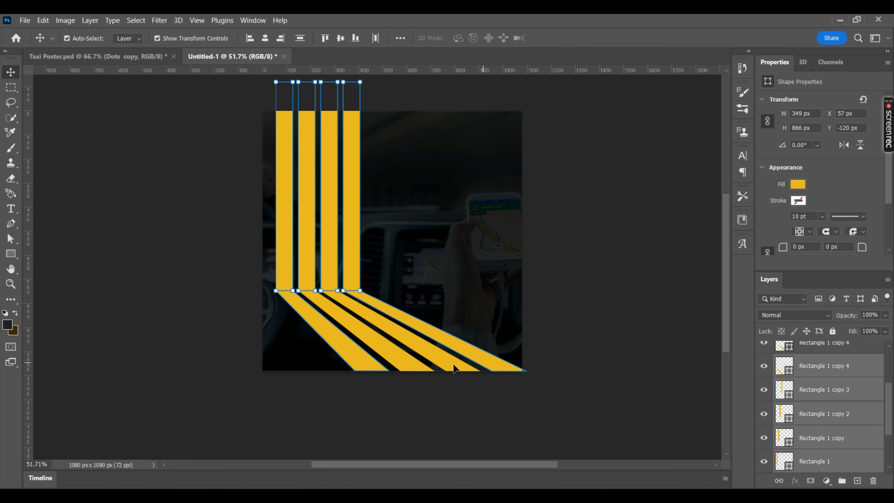
left_click(446, 364, "shift")
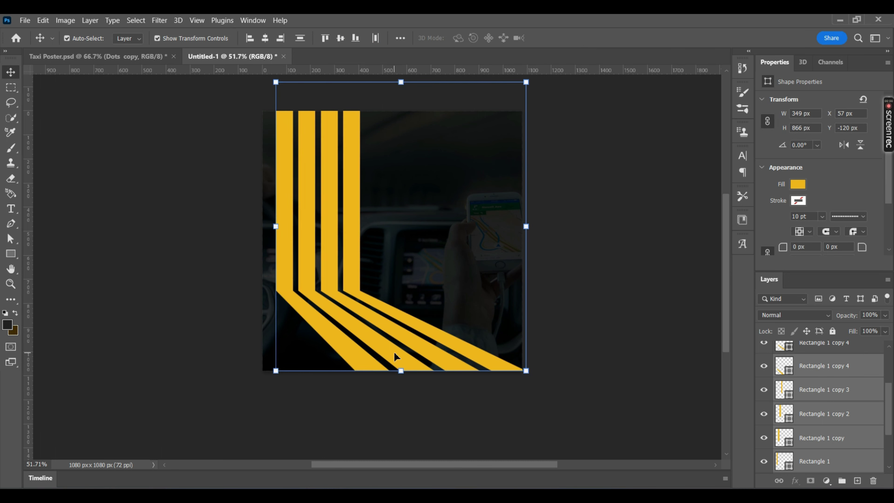
left_click_drag(389, 343, 389, 352)
left_click_drag(389, 352, 389, 352)
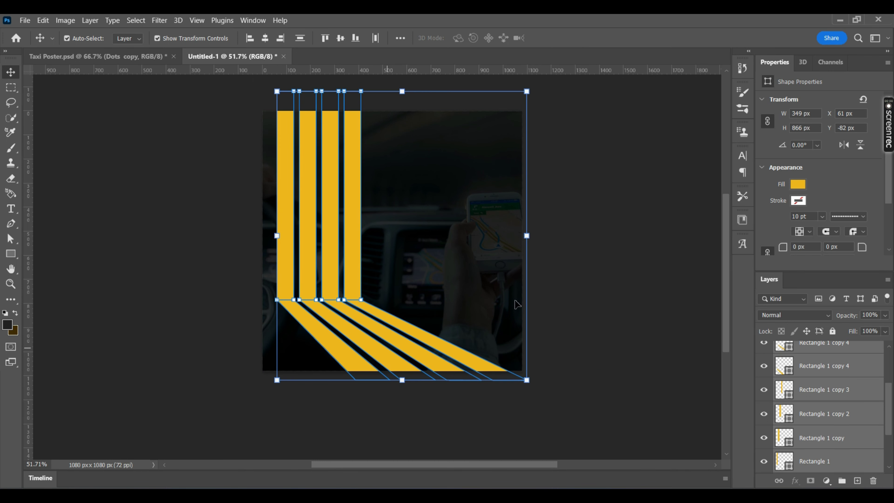
left_click(589, 274)
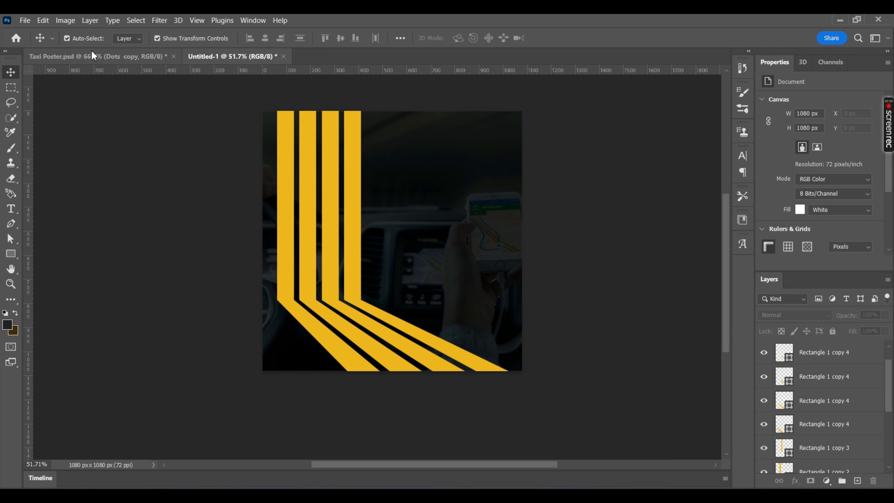
Step: Scale all eight stripe pieces proportionally to 110.58% and reposition them with their centre at X 624.00, Y 446.75 px
left_click(94, 57)
left_click(205, 59)
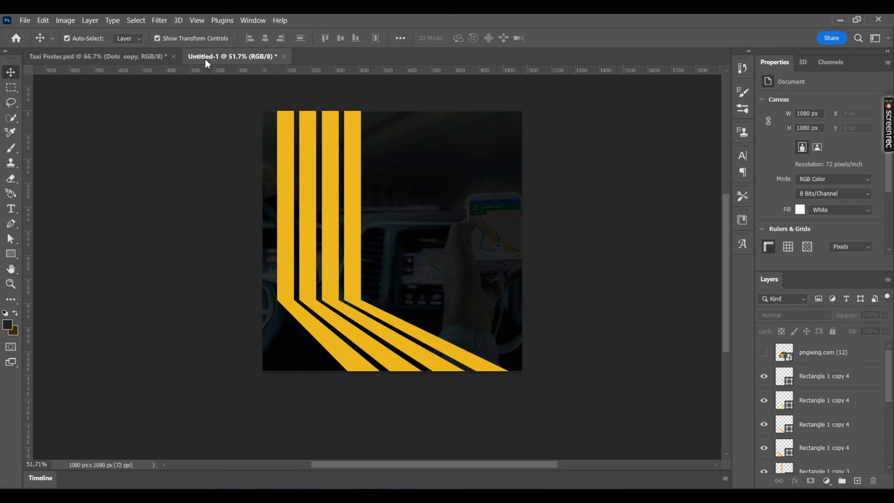
left_click(285, 235)
left_click(309, 244, "shift")
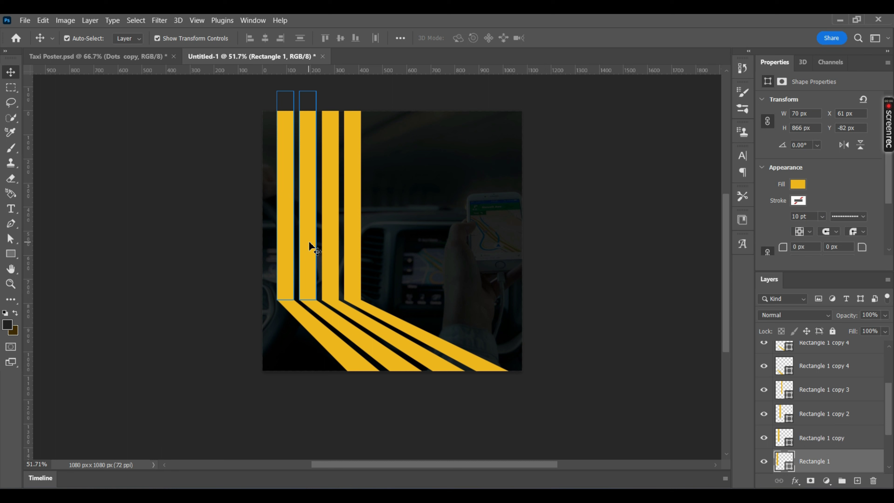
left_click(352, 243, "shift")
left_click(329, 244, "shift")
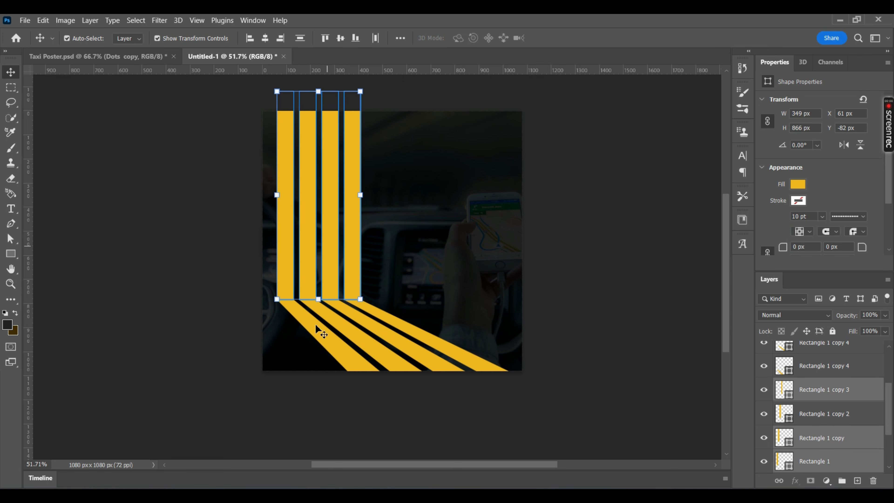
left_click(329, 350, "shift")
left_click(365, 341, "shift")
left_click(386, 331, "shift")
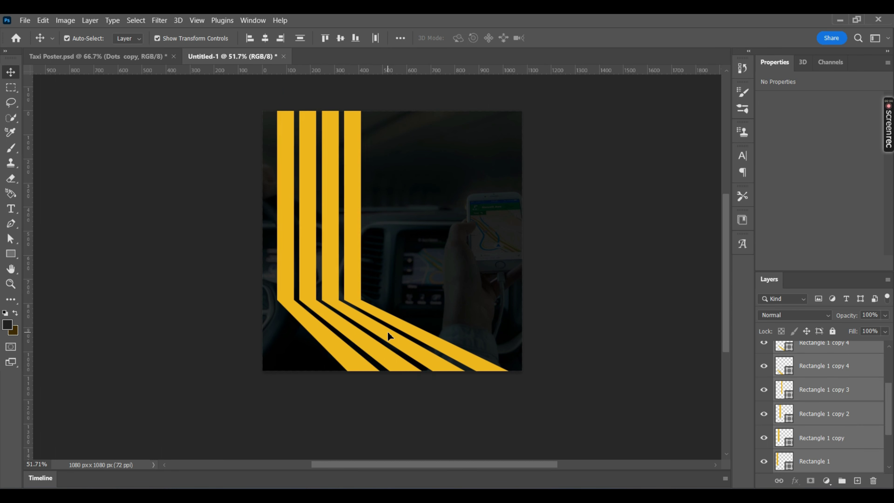
left_click(408, 322, "shift")
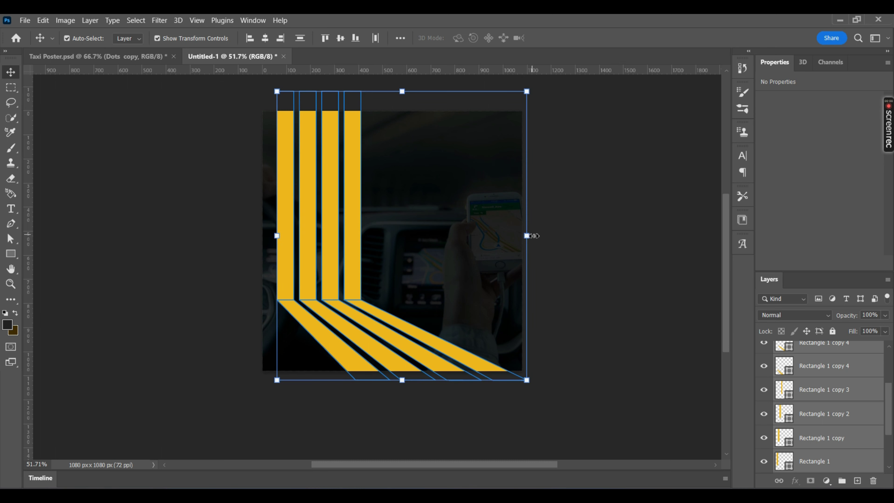
left_click_drag(533, 235, 560, 235)
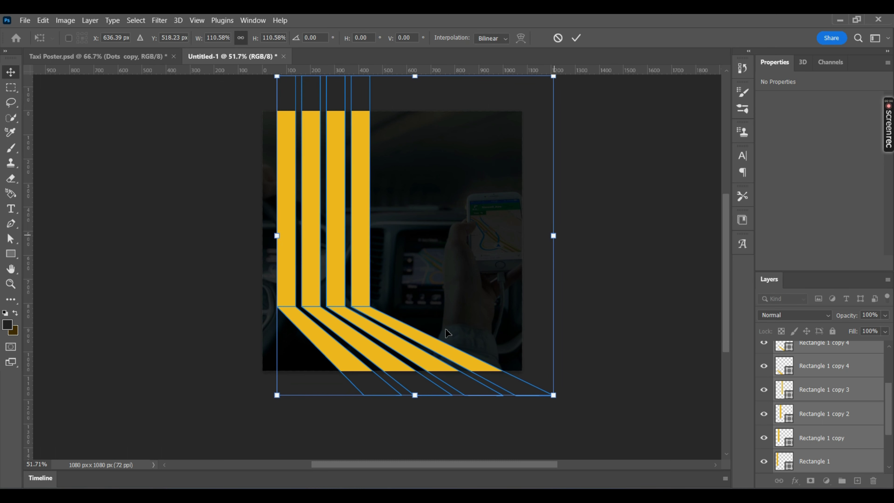
left_click_drag(447, 332, 418, 326)
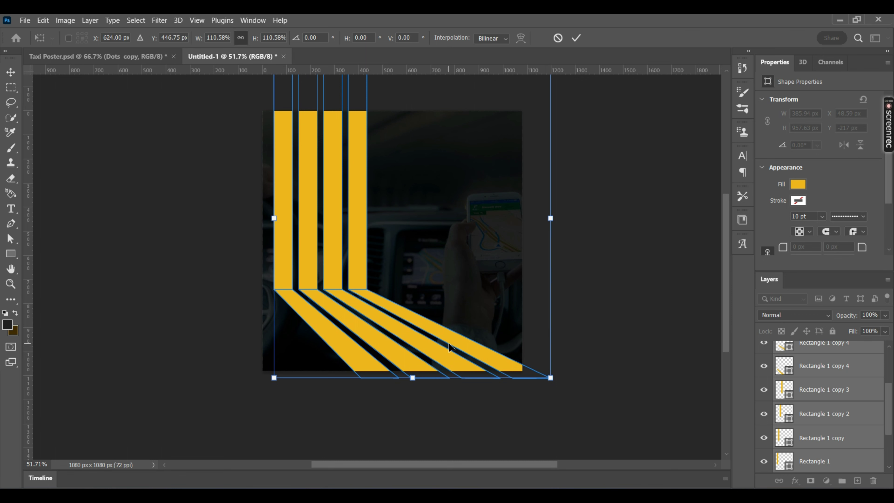
Step: Try to distort the whole stripe group by pulling in its lower corners, and undo the corner changes
right_click(456, 345)
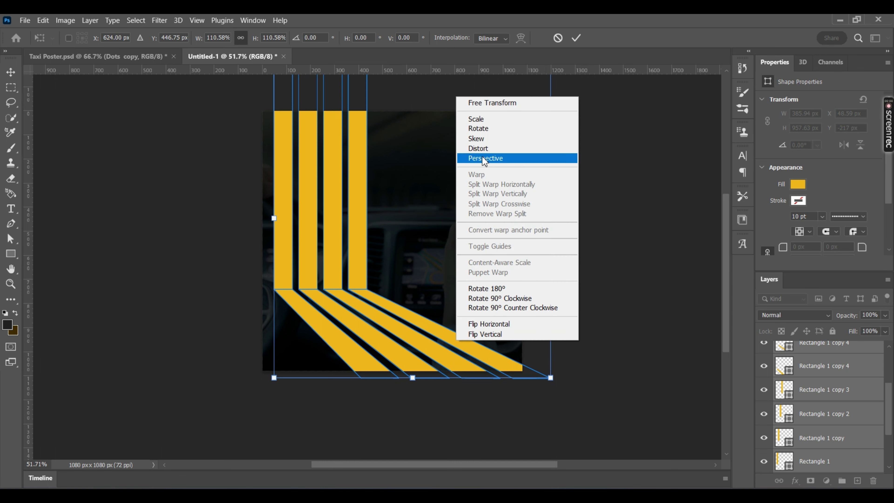
left_click(488, 148)
left_click_drag(551, 378, 524, 366)
left_click_drag(273, 382, 246, 370)
key("ctrl+z")
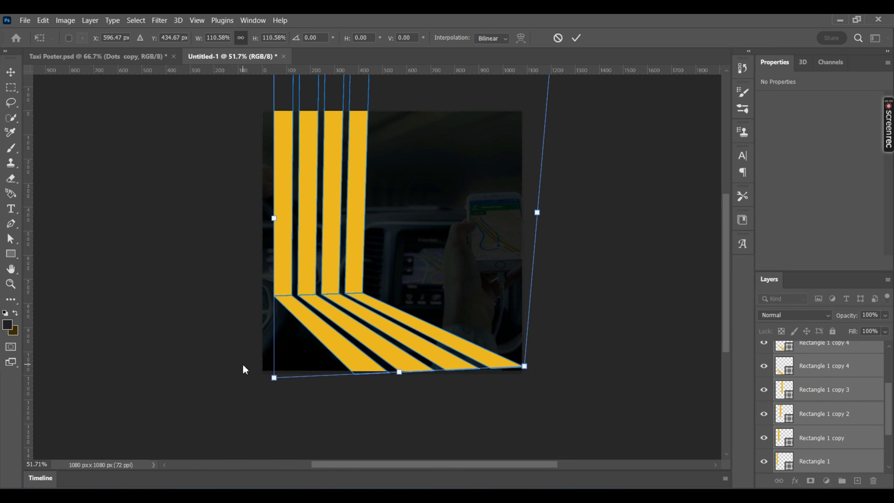
key("ctrl+z")
Step: Distort the four slanted stripe pieces together, pulling the lower-left corner outward and both right corners inward, to about W 112.43%, H 91.04%
left_click(576, 37)
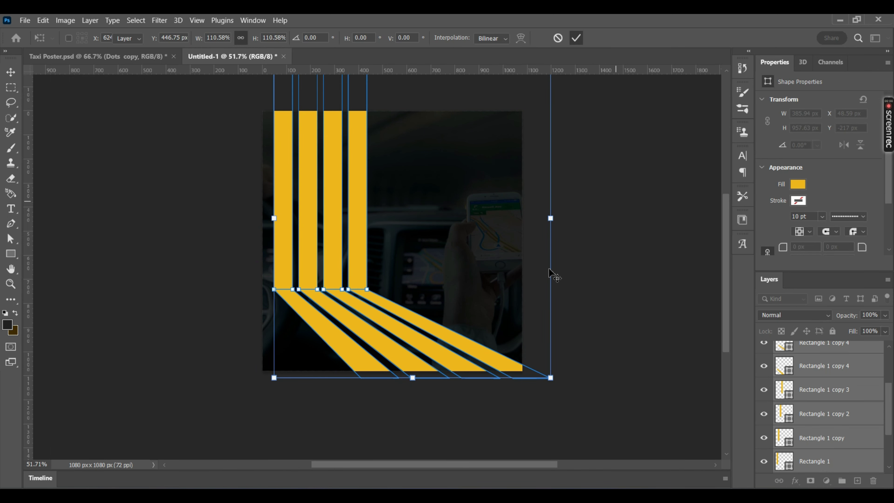
left_click(382, 357)
left_click(491, 364, "shift")
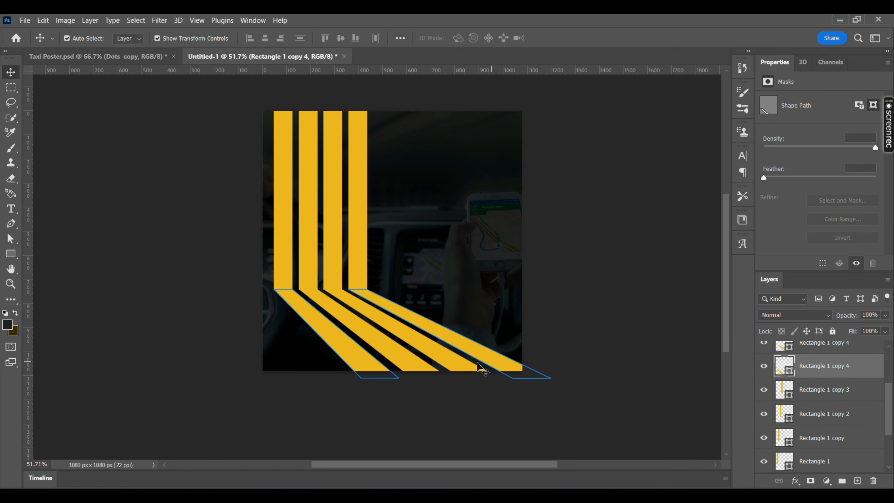
left_click(461, 366, "shift")
left_click(411, 363, "shift")
left_click(413, 365, "shift")
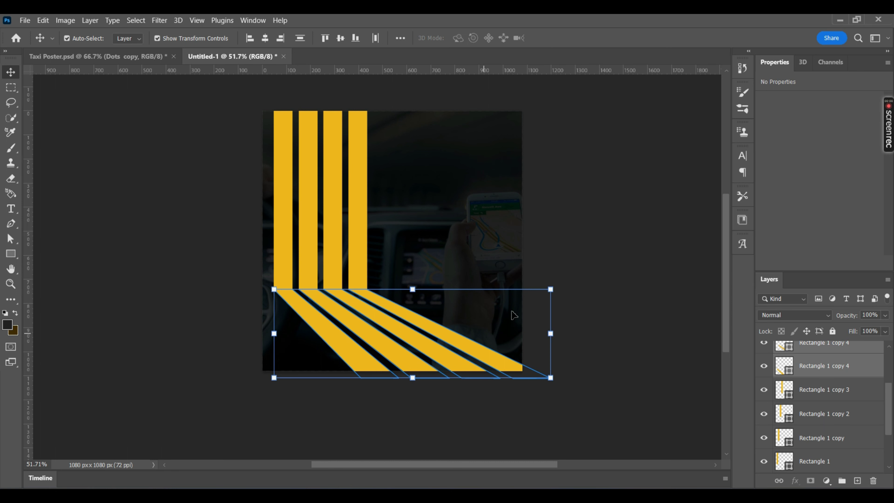
key("ctrl+t")
right_click(472, 353)
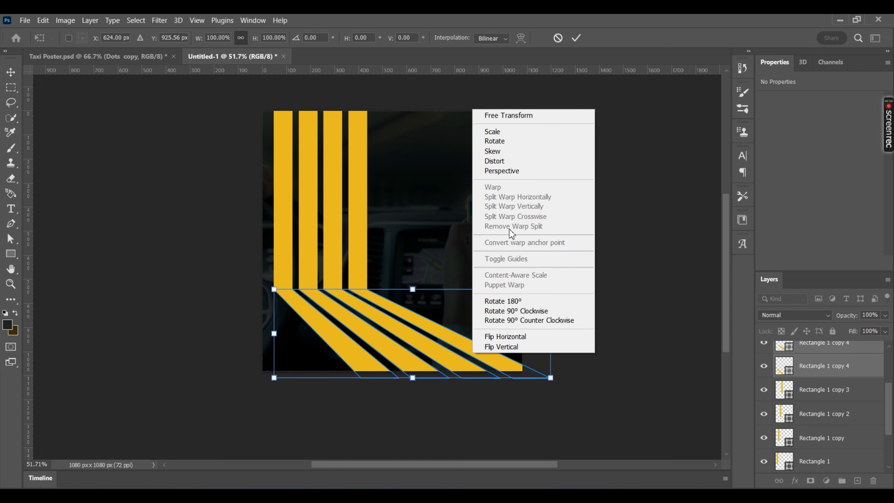
left_click(509, 163)
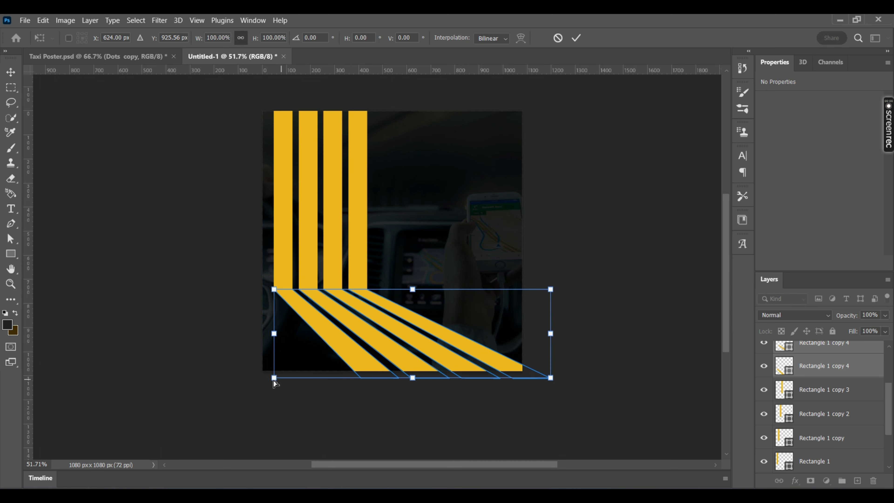
left_click_drag(273, 378, 249, 372)
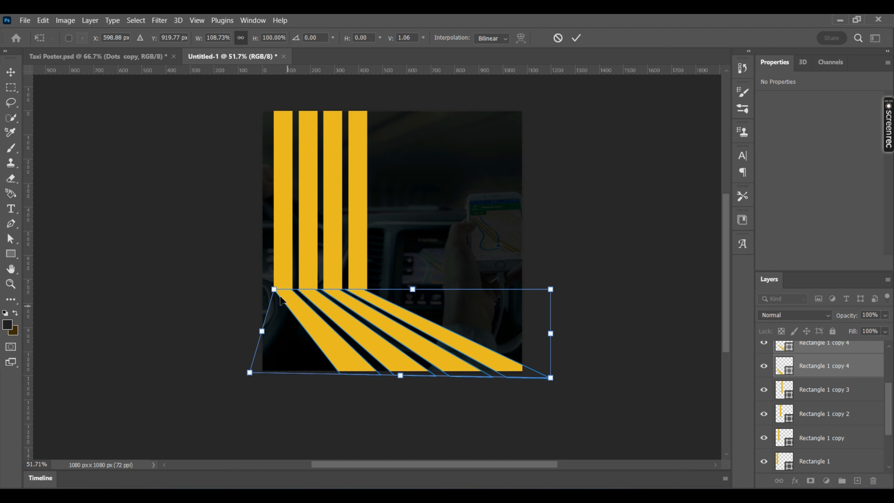
mouse_move(548, 379)
left_mouse_down()
mouse_move(527, 369)
mouse_move(542, 368)
left_mouse_up()
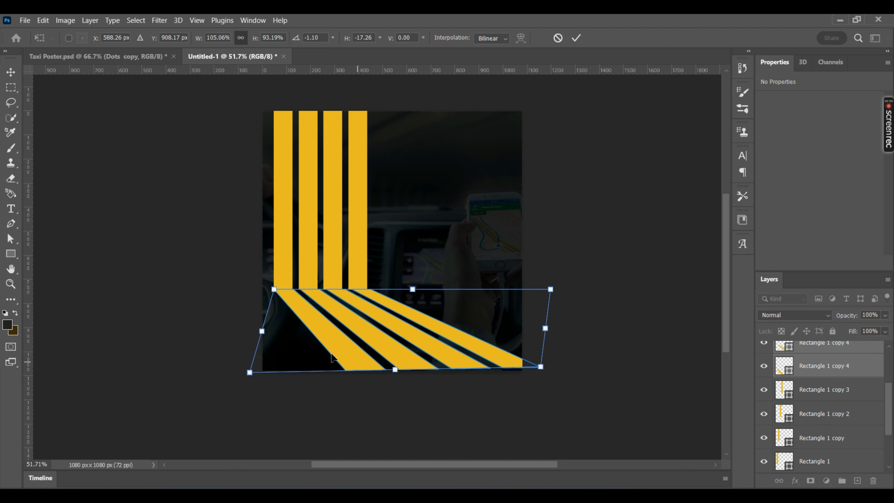
left_click_drag(250, 372, 229, 370)
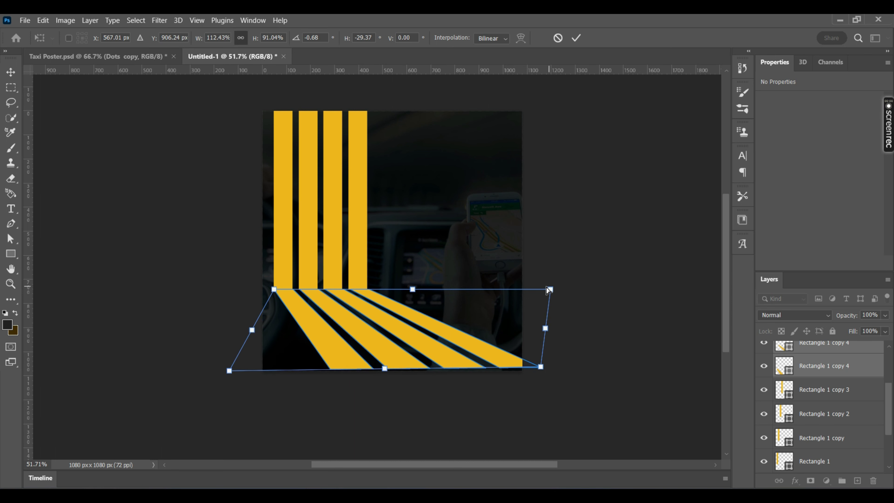
left_click_drag(549, 289, 537, 290)
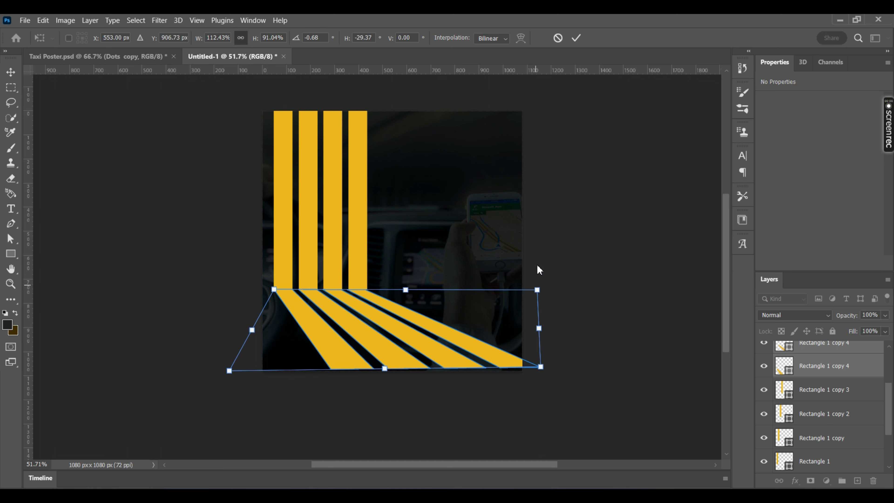
left_click(575, 39)
left_click(592, 234)
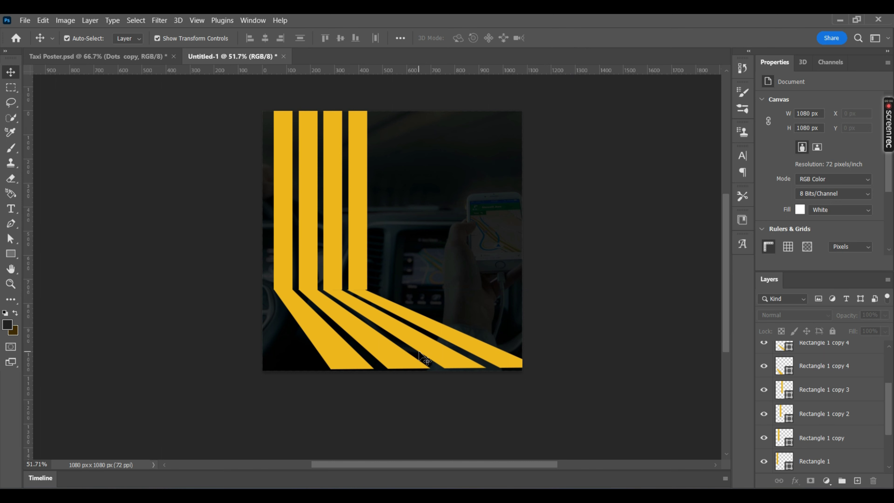
Step: Nudge the fourth slanted stripe piece right and slightly up so its upper edge lines up with its vertical stripe
scroll(363, 345, "up", 11)
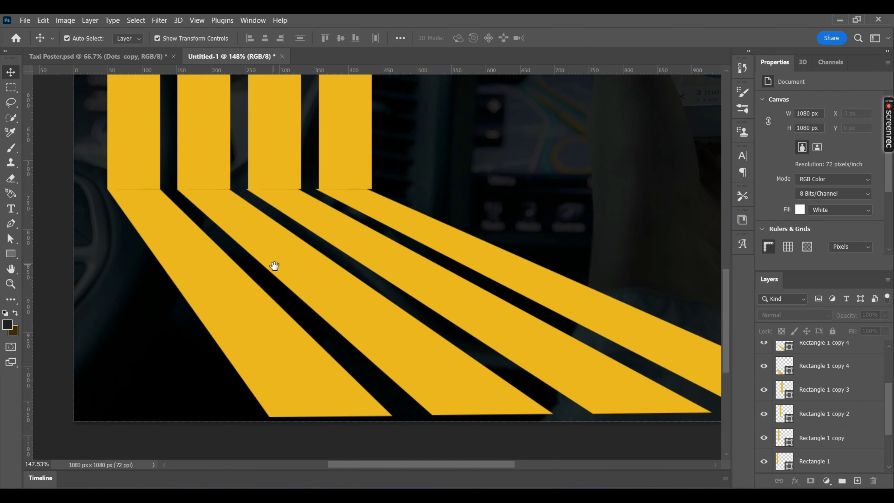
left_click_drag(277, 288, 305, 363)
left_click(215, 380)
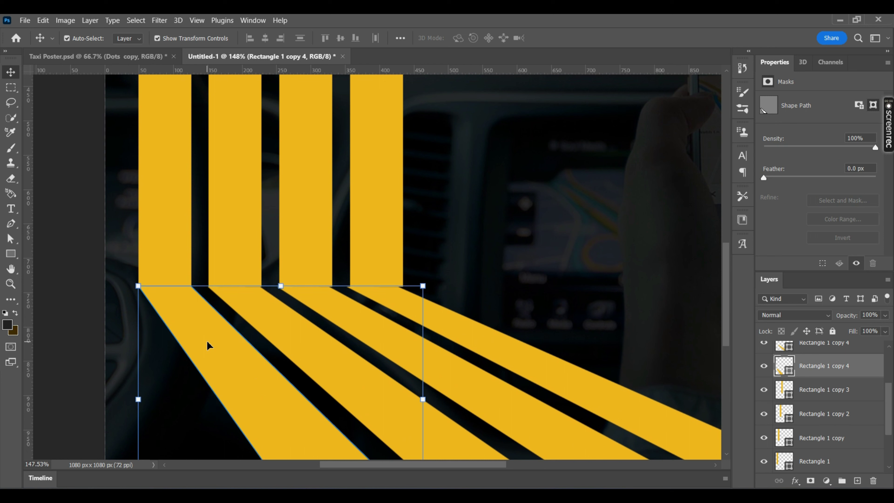
left_click(215, 204)
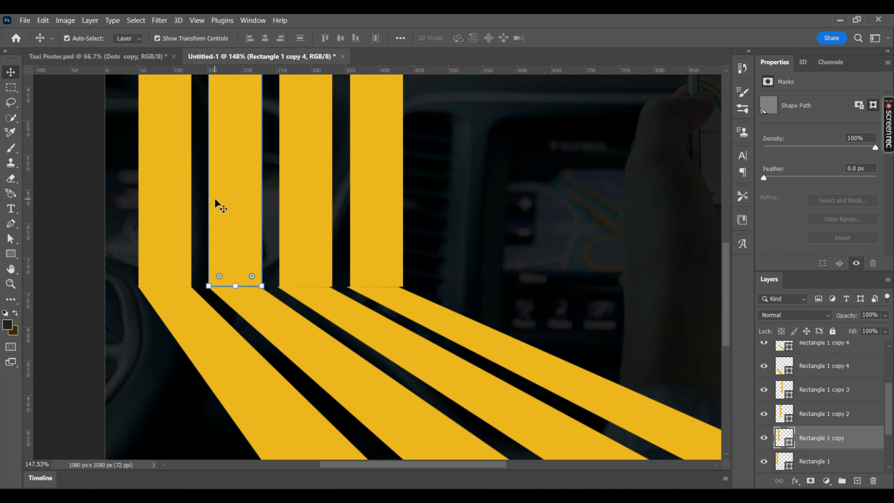
left_click(289, 343)
left_click(474, 339)
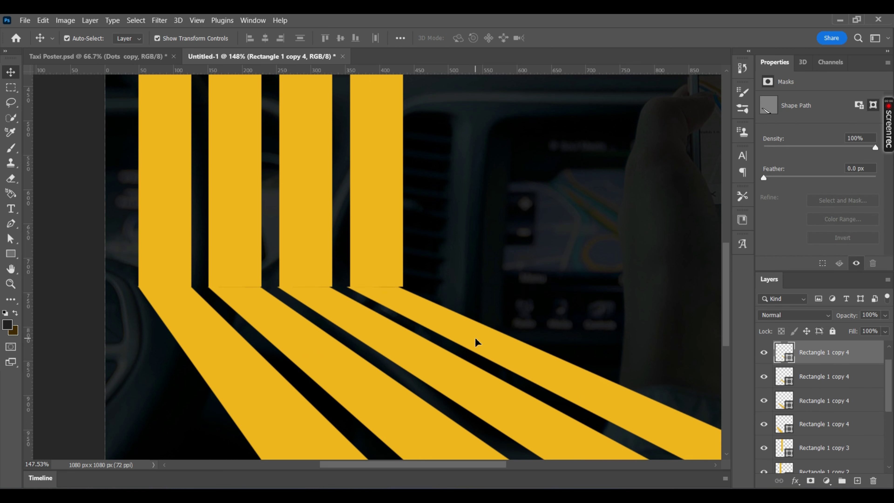
key("Right")
key("Right")
key("Right")
key("Right")
key("Right")
key("Right")
key("Right")
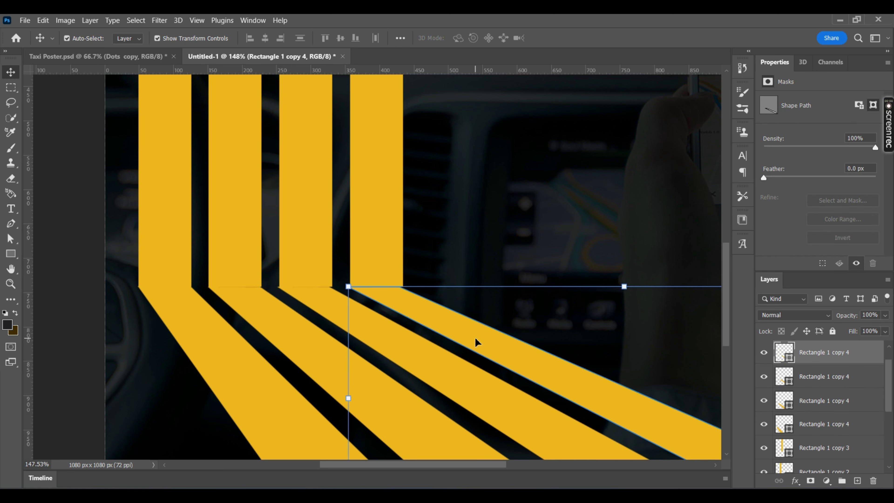
key("Right")
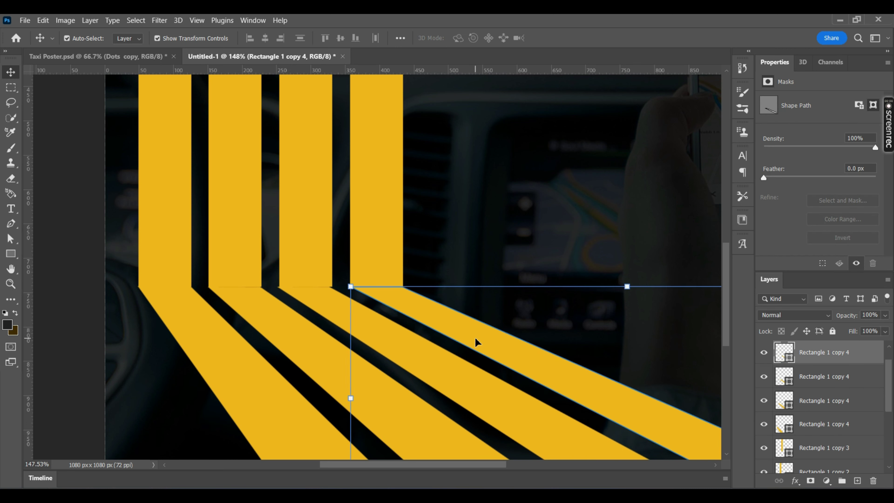
key("Up")
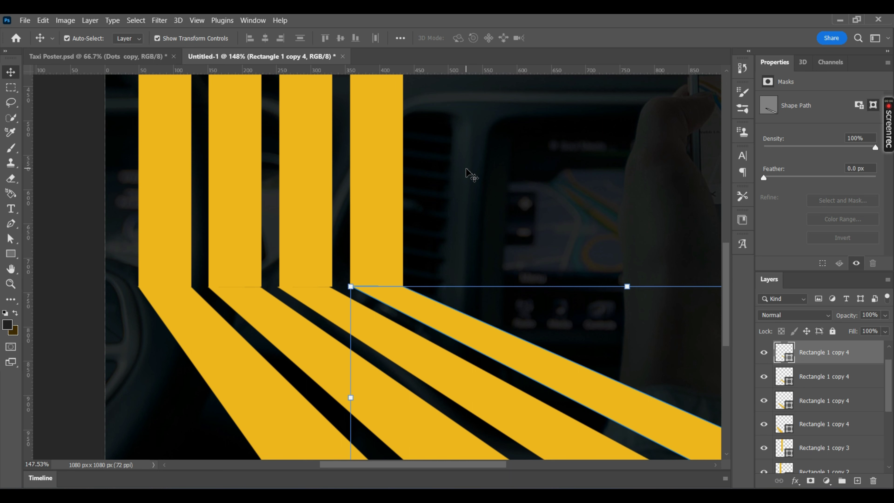
Step: Check the stripe joints and nudge the third slanted piece right to line up with the third vertical stripe
left_click(291, 220)
left_click(409, 306)
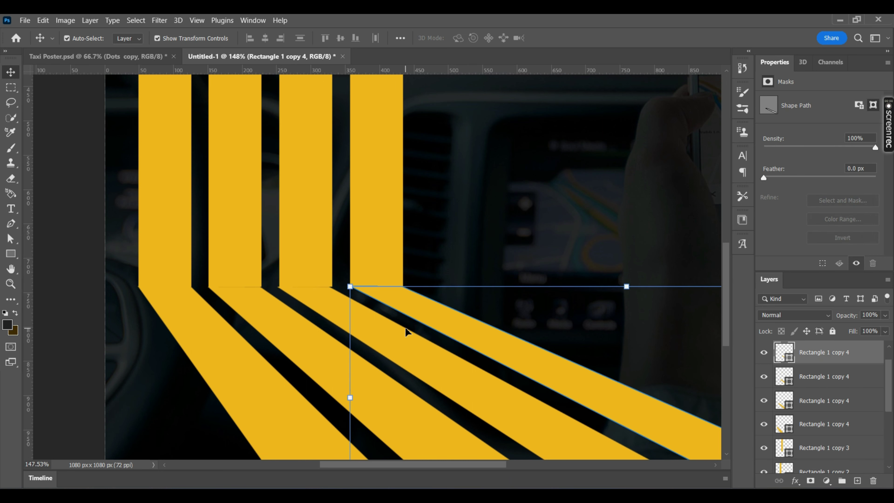
left_click(403, 338)
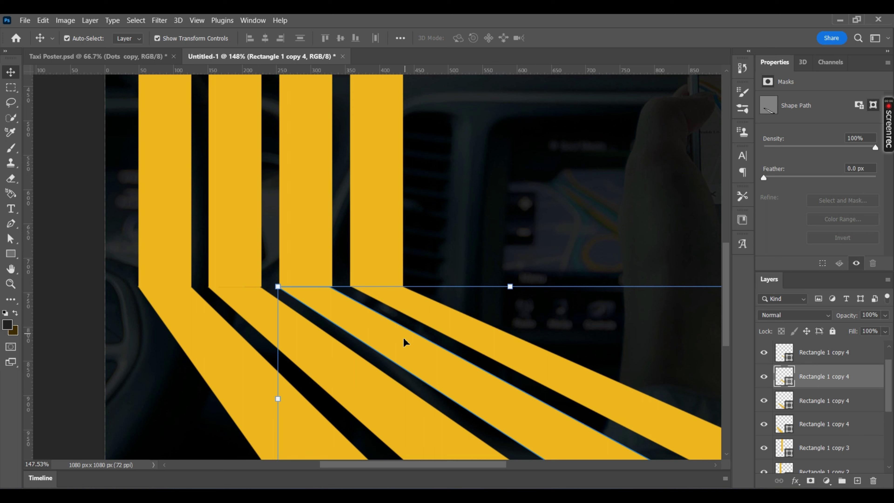
left_click(182, 330)
left_click(465, 326)
left_click(389, 220)
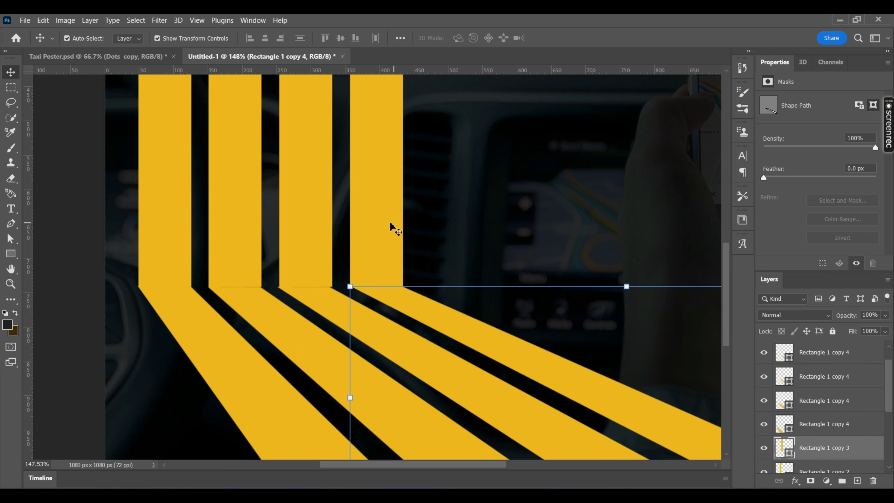
left_click(298, 218)
left_click(416, 313)
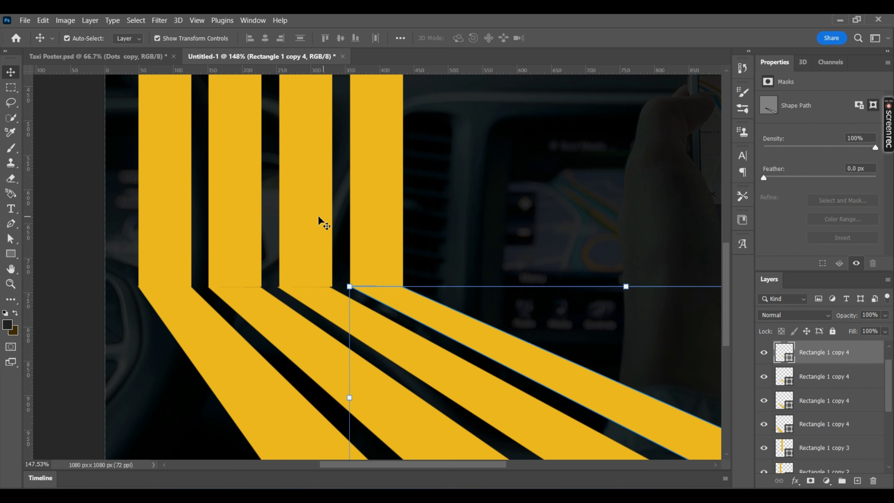
left_click(301, 219)
left_click(345, 331)
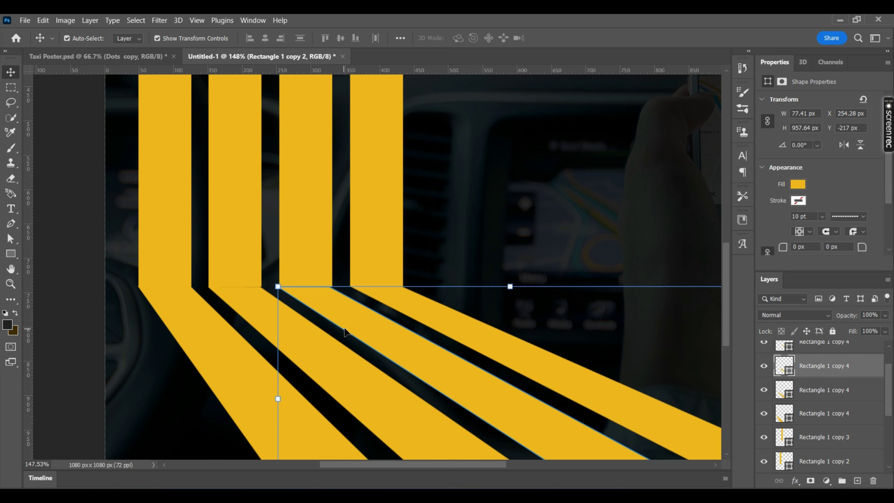
key("Right")
key("Right")
key("Right")
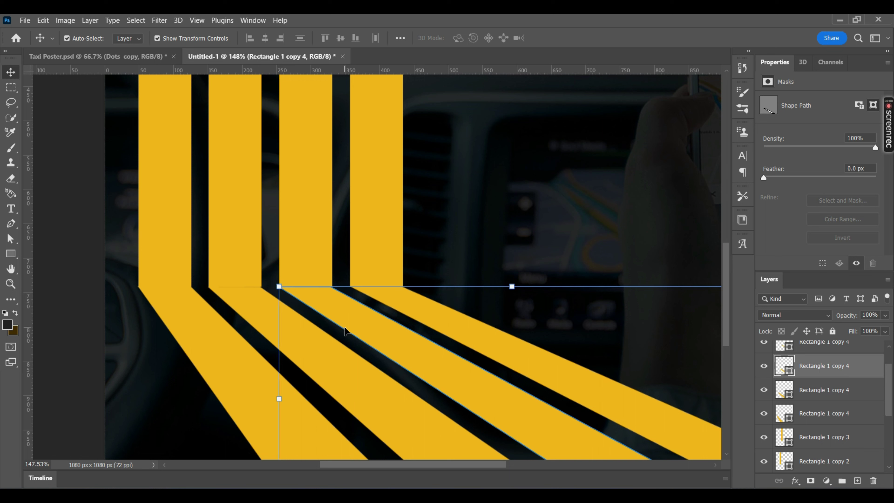
Step: Nudge the second slanted stripe piece right to meet the second vertical stripe, and deselect it
left_click(255, 303)
key("Right")
key("Right")
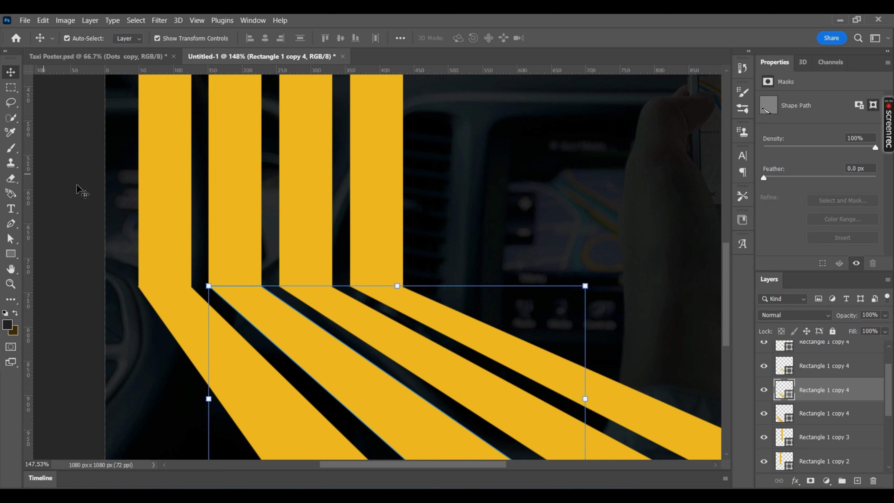
left_click(80, 191)
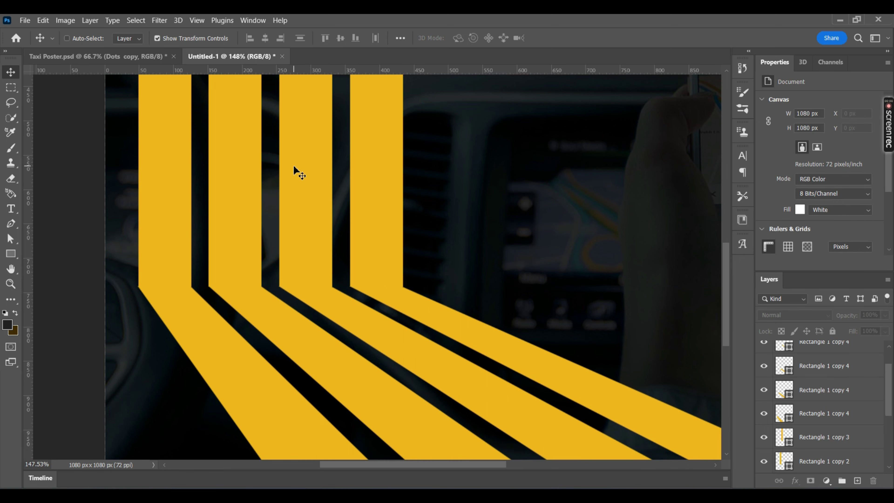
Step: Show the taxi image layer pngwing.com (12) and move it over the slanted stripes, with its centre at X 558, Y 796 px
scroll(293, 165, "down", 5)
left_click_drag(312, 236, 320, 275)
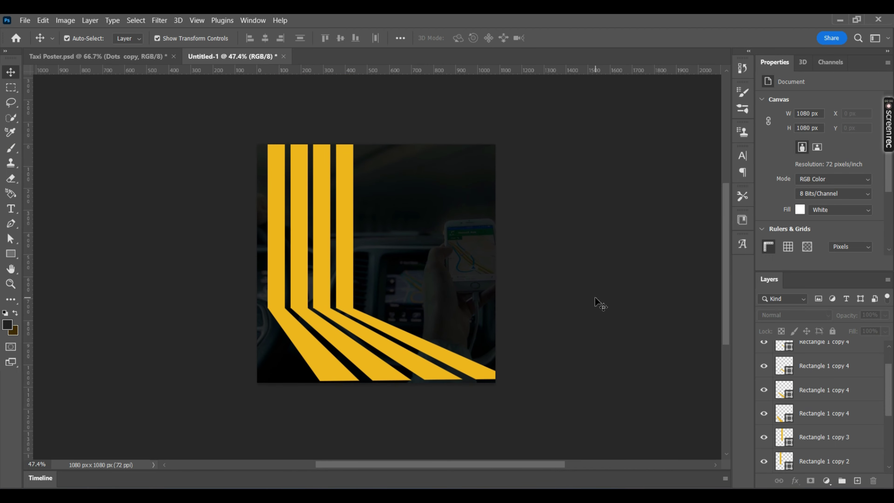
scroll(802, 416, "up", 1)
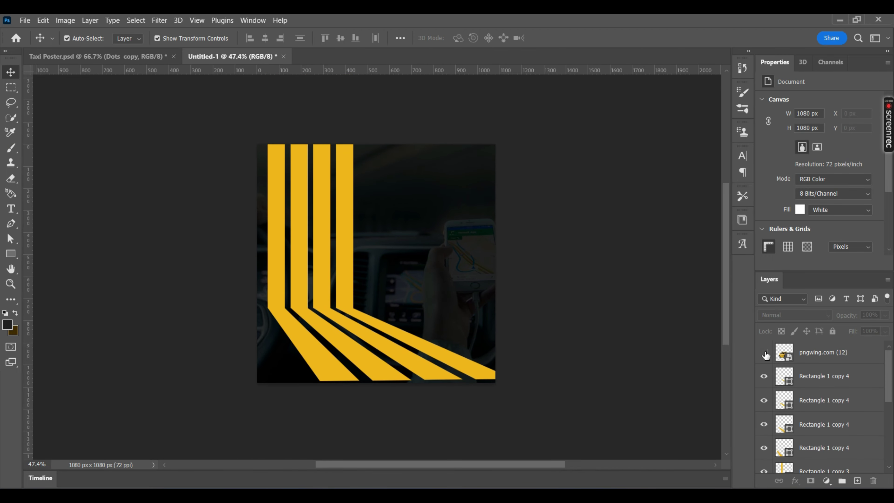
left_click_drag(419, 301, 403, 314)
Step: Start distorting the taxi image by pulling its lower-left corner upward and slightly outward to follow the slanted stripes
key("ctrl+t")
left_click_drag(419, 264, 419, 266)
key("ctrl+z")
right_click(406, 301)
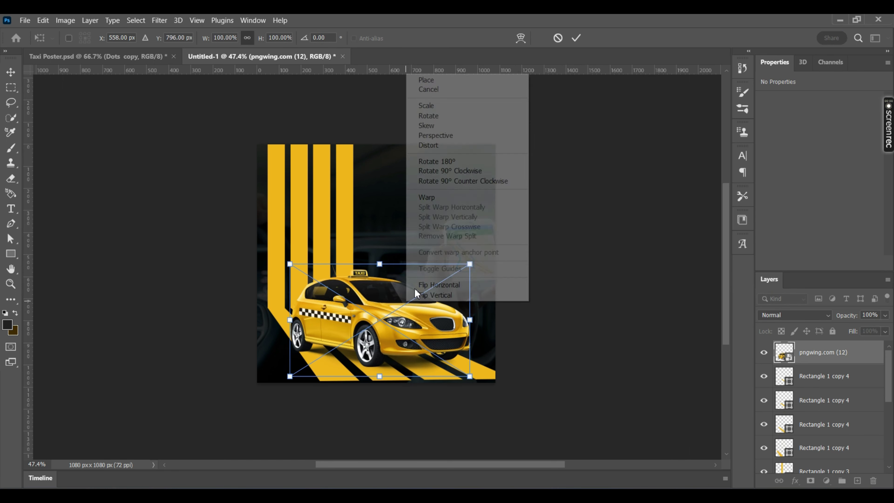
left_click(432, 145)
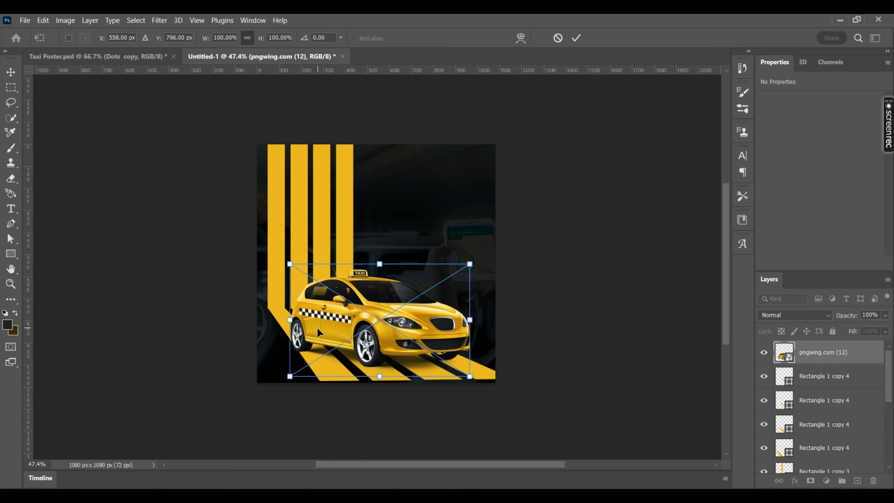
scroll(301, 305, "up", 4)
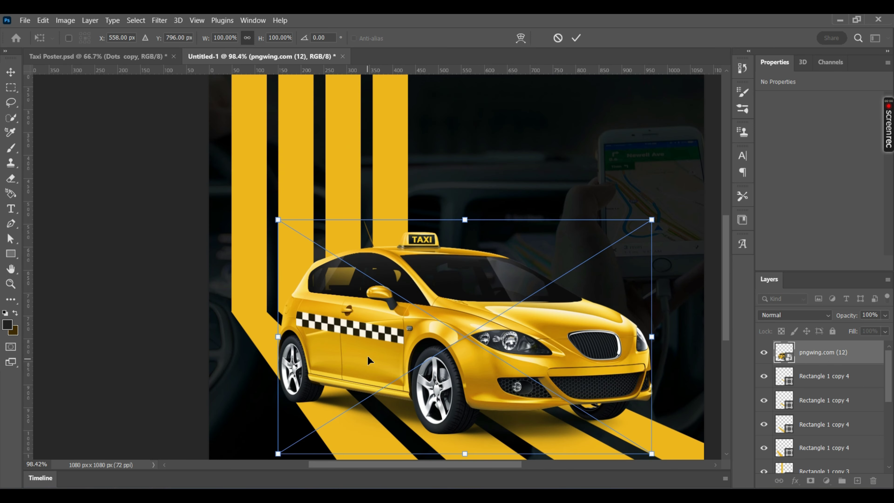
scroll(370, 354, "down", 3)
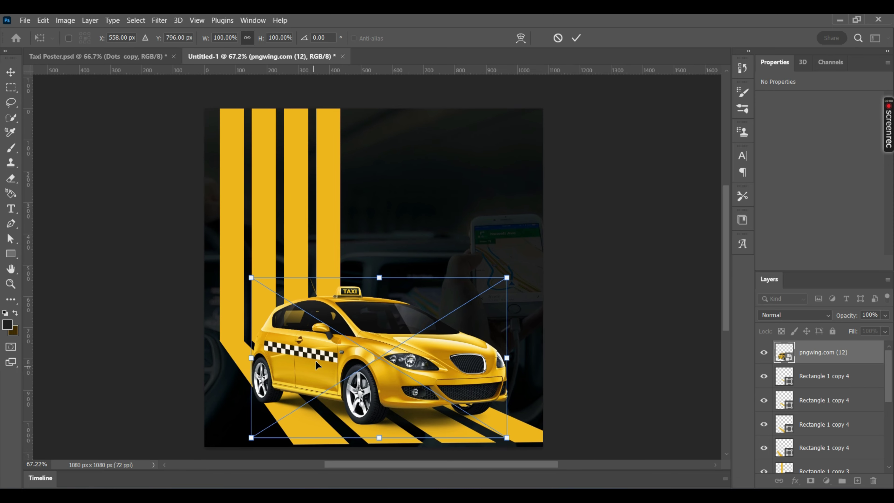
left_click_drag(252, 438, 243, 405)
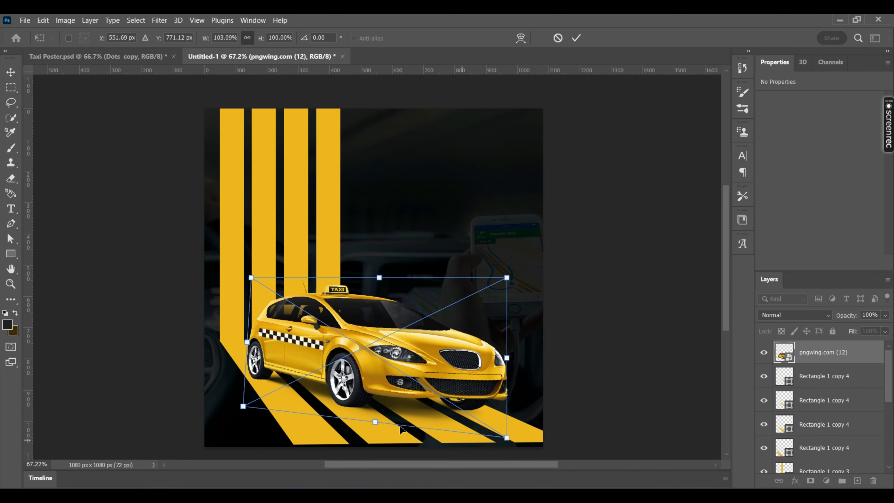
mouse_move(374, 425)
left_mouse_down()
mouse_move(375, 442)
mouse_move(373, 419)
left_mouse_up()
Step: Distort the taxi's upper edge by pulling its upper-left and upper-right corners outward and upward
mouse_move(508, 283)
left_mouse_down()
mouse_move(478, 284)
mouse_move(501, 315)
mouse_move(493, 280)
left_mouse_up()
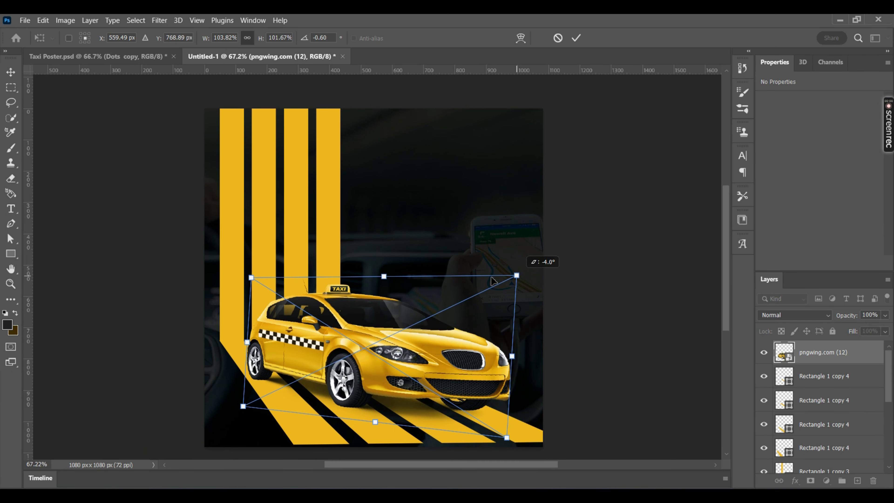
left_click_drag(251, 277, 230, 268)
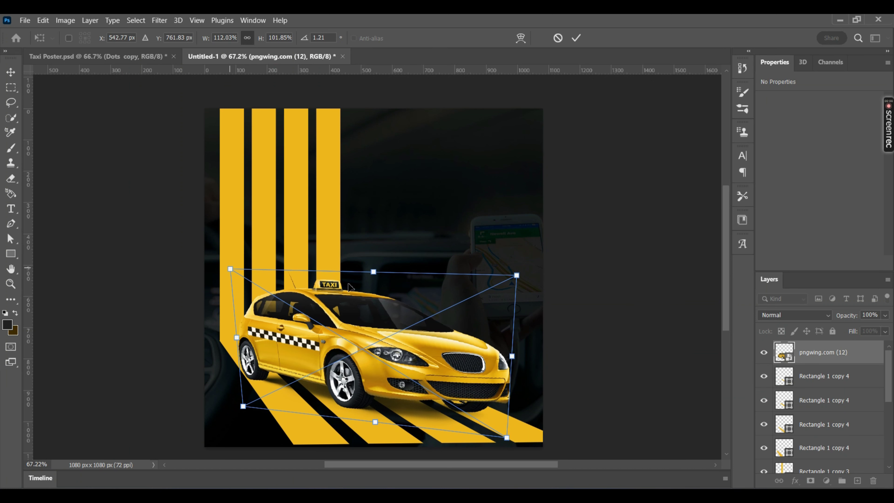
mouse_move(507, 275)
left_mouse_down()
mouse_move(506, 289)
mouse_move(520, 265)
mouse_move(513, 268)
left_mouse_up()
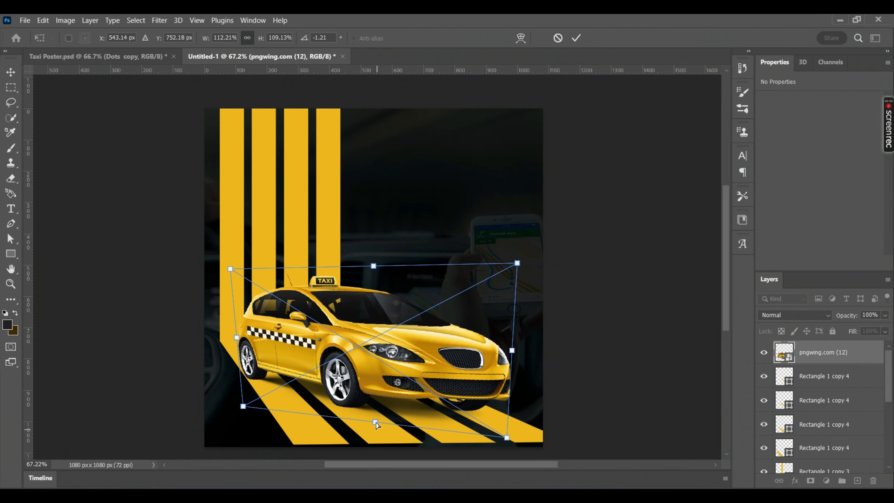
Step: Adjust the taxi's bottom edge and lower-right corner, shift it to X 512.21, Y 739.63 px, and apply the distortion
mouse_move(375, 424)
left_mouse_down()
mouse_move(376, 444)
mouse_move(376, 428)
left_mouse_up()
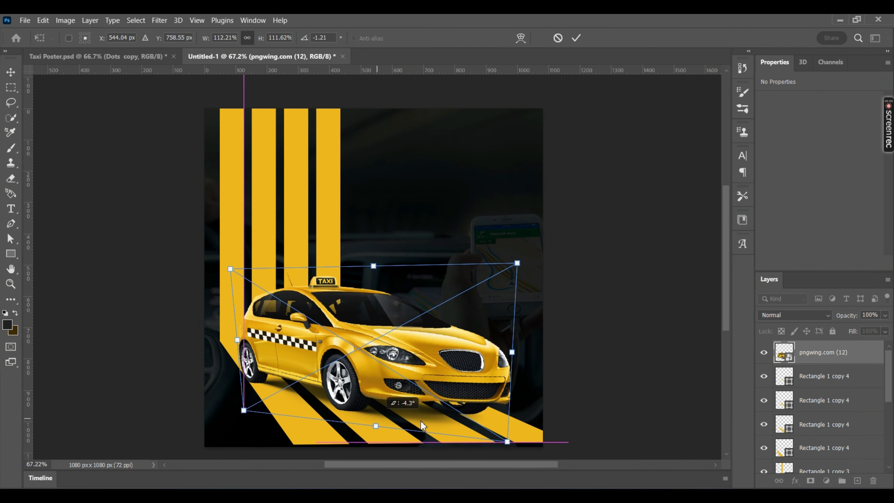
mouse_move(507, 442)
left_mouse_down()
mouse_move(506, 429)
mouse_move(510, 436)
left_mouse_up()
left_click_drag(436, 359, 423, 353)
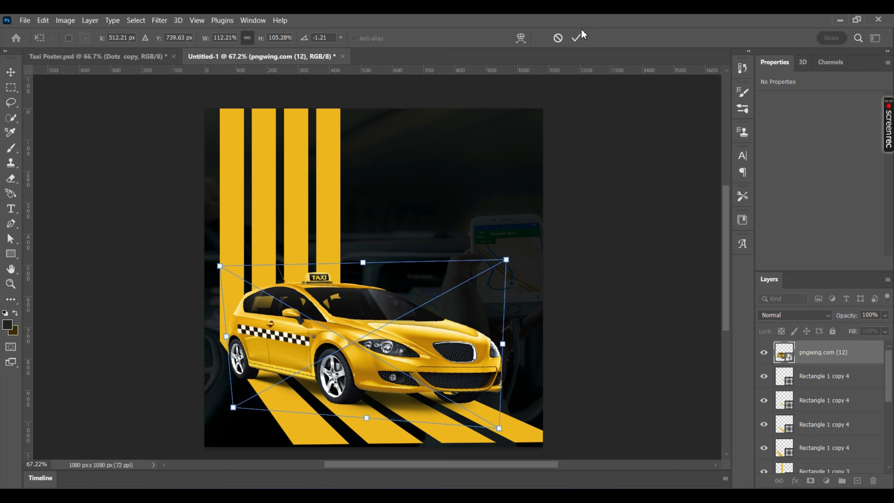
left_click(576, 38)
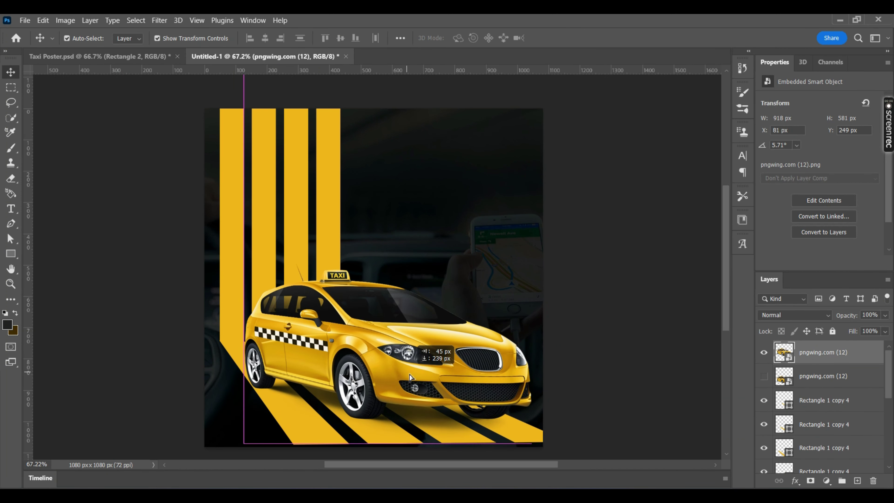
Step: Move the uppermost pngwing.com (12) taxi layer to X 87, Y 449 px and deselect it
left_click_drag(409, 377, 401, 359)
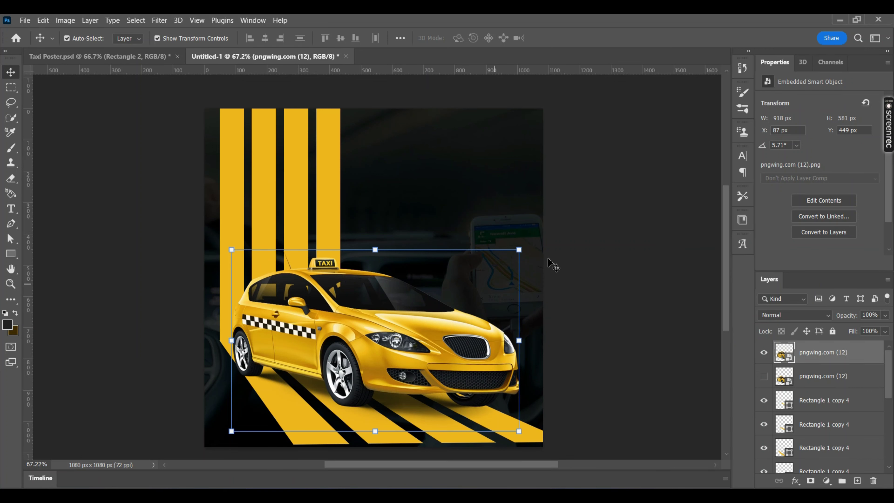
left_click(552, 265)
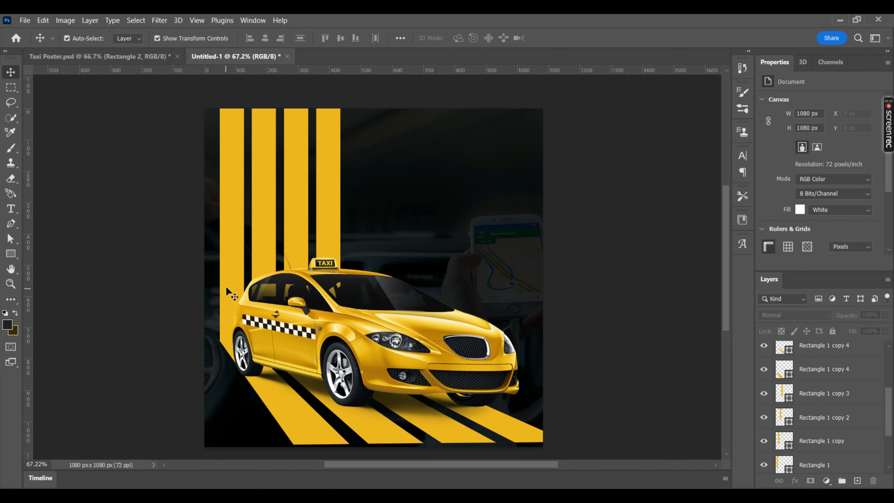
Step: Select all eight vertical and slanted stripe pieces and move them together slightly down and left until they run past the canvas bottom
left_click(227, 291)
left_click(326, 185, "shift")
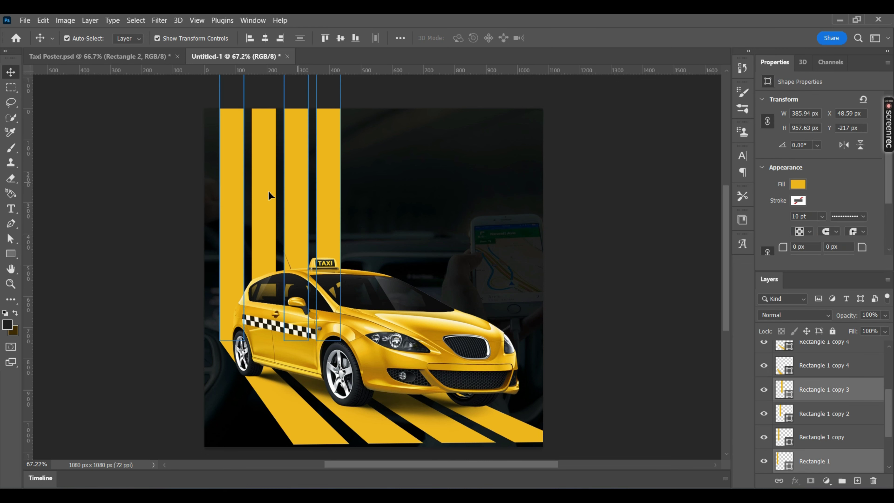
left_click(296, 192, "shift")
left_click(268, 231, "shift")
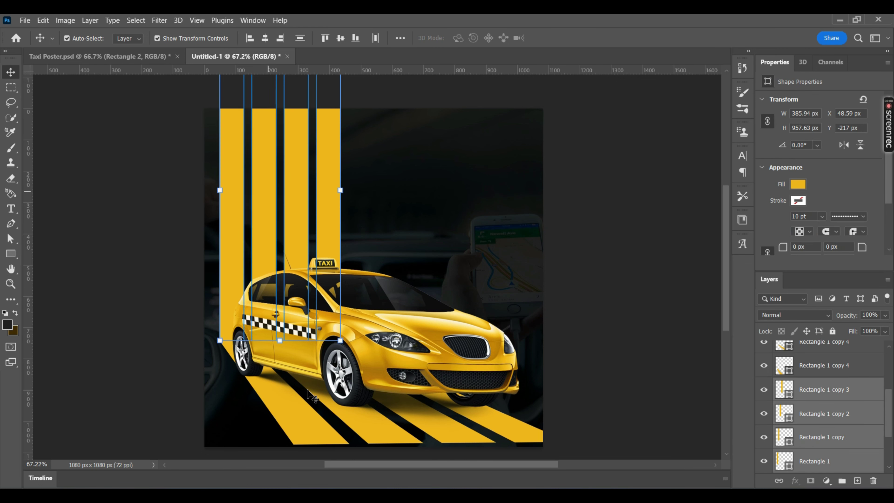
left_click(293, 395, "shift")
left_click(457, 432, "shift")
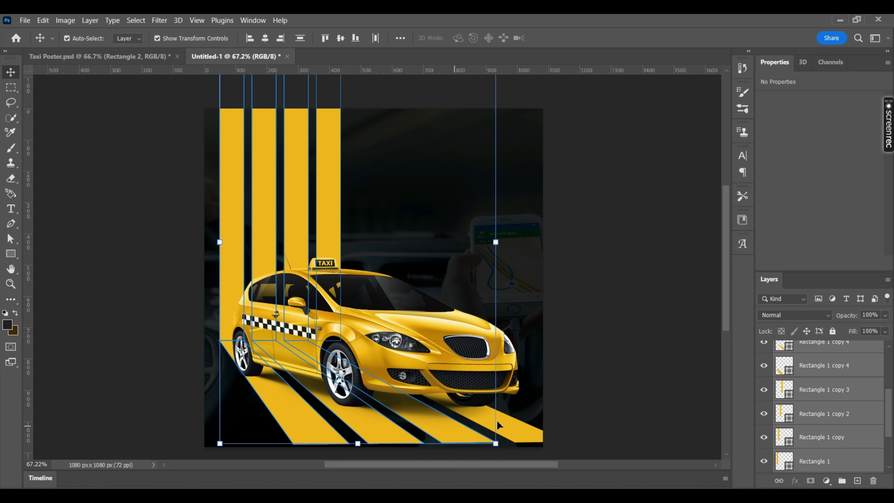
key("ctrl+t")
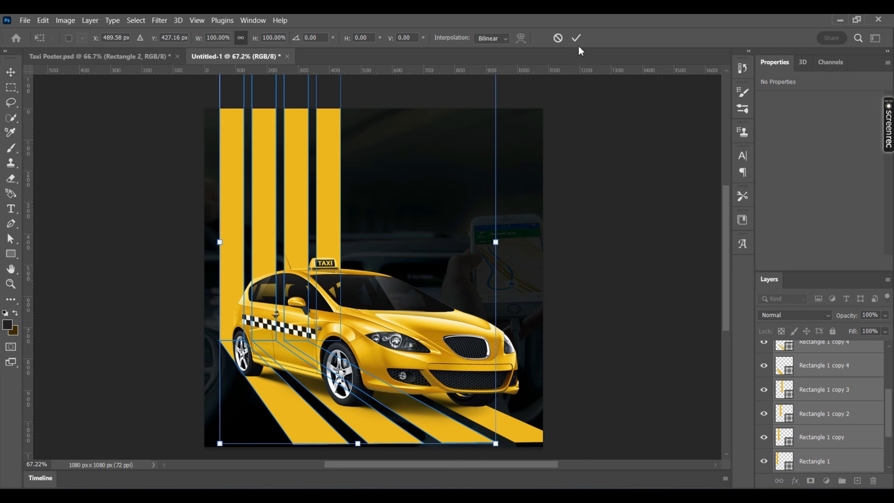
left_click(576, 38)
left_click(531, 425, "shift")
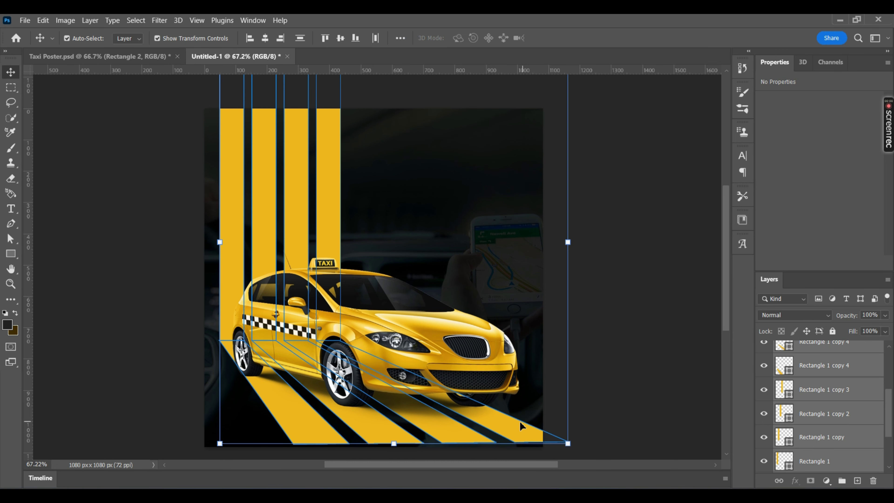
left_click_drag(512, 435, 512, 447)
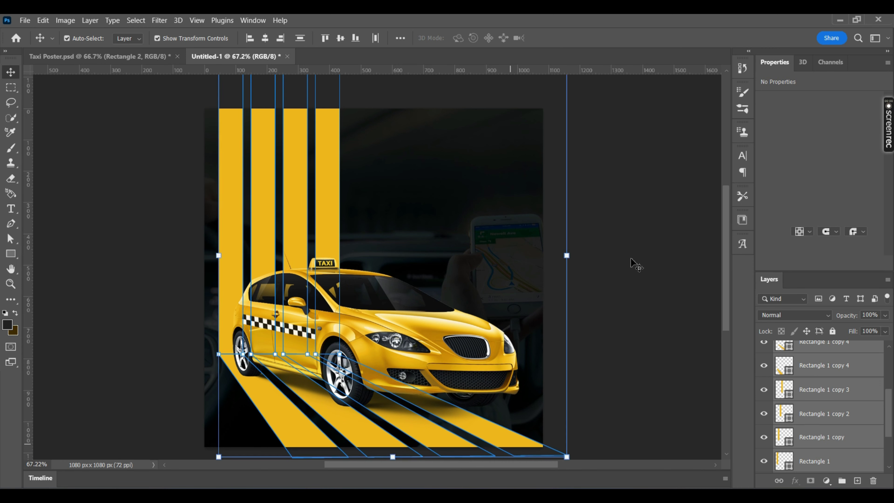
Step: Shift the taxi slightly left and down onto the lowered stripes, and compare it with the Taxi Poster.psd document
mouse_move(437, 331)
left_mouse_down()
mouse_move(424, 346)
mouse_move(431, 348)
mouse_move(429, 335)
left_mouse_up()
left_click(102, 56)
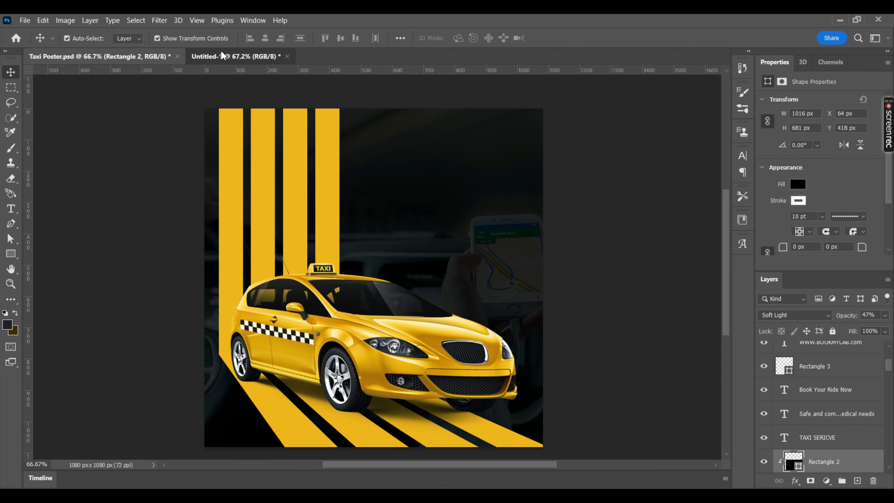
Step: Distort the four slanted stripe pieces by pulling their right side outward and up to 104.27% width, and move the taxi to X 101, Y 484 px
left_click(498, 430)
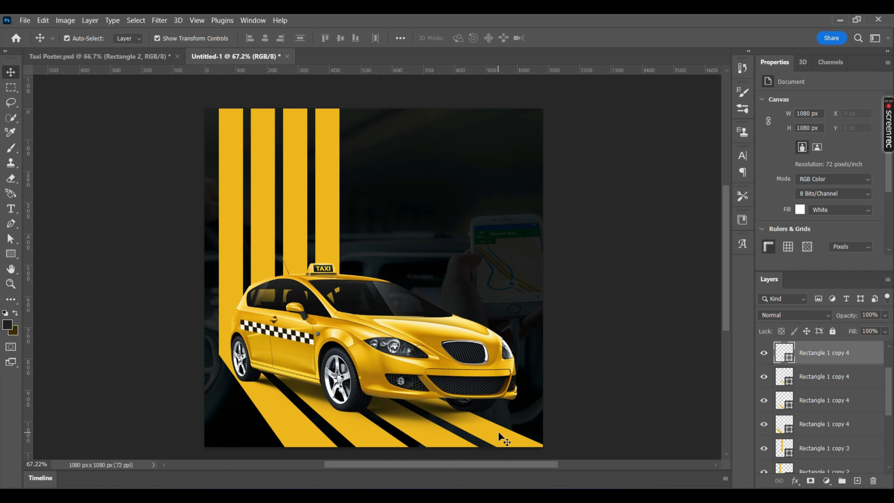
left_click(292, 433, "shift")
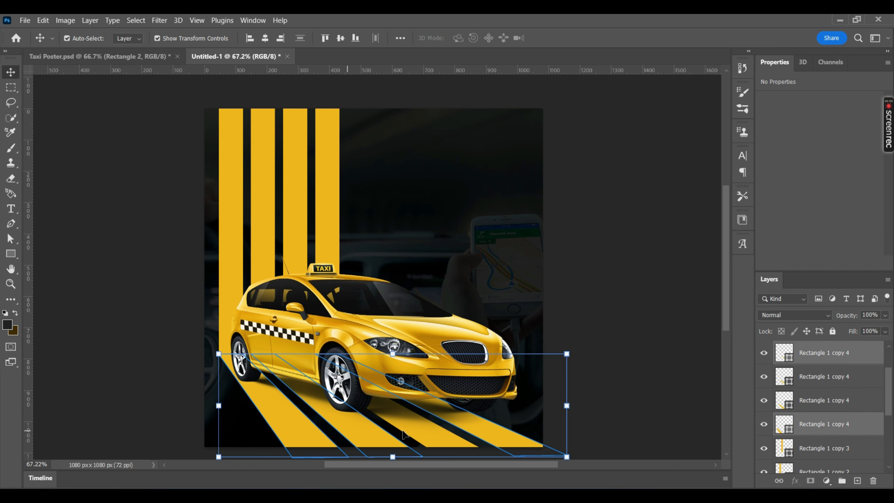
left_click(366, 431, "shift")
left_click(423, 428, "shift")
right_click(431, 427)
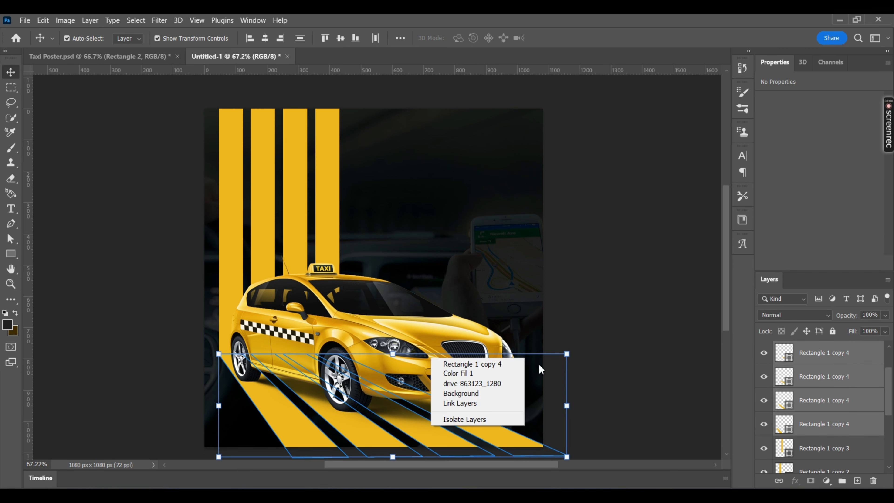
left_click(551, 353)
left_click(550, 353)
right_click(551, 353)
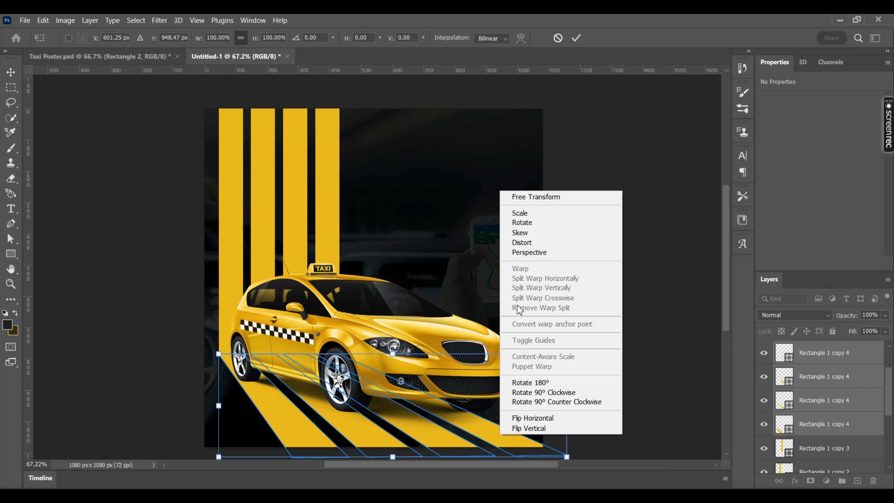
left_click(528, 243)
left_click_drag(567, 404, 572, 394)
left_click_drag(579, 392, 582, 395)
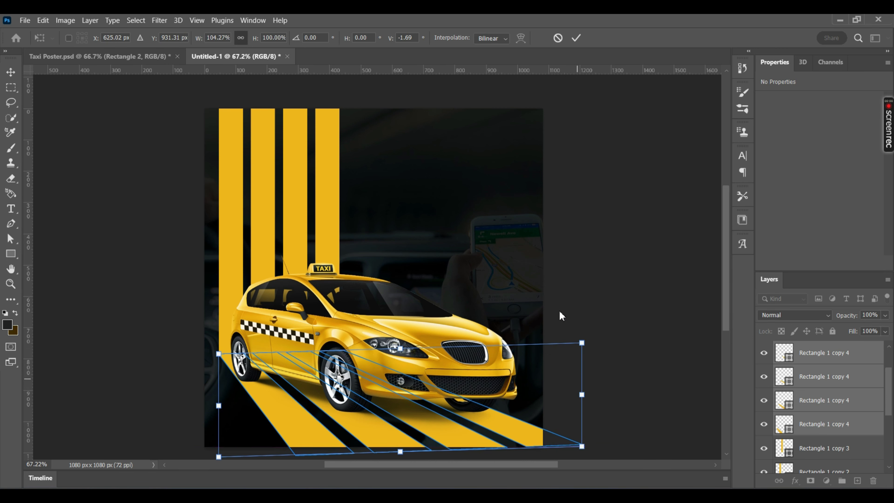
left_click(576, 38)
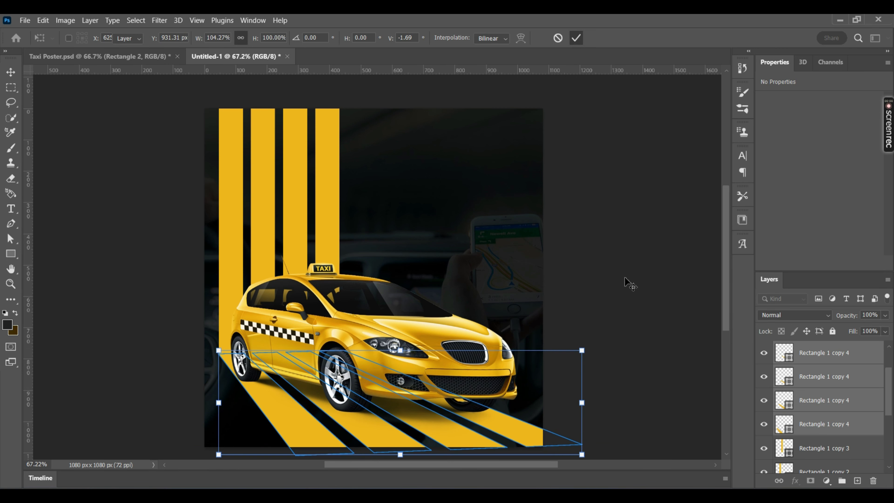
left_click_drag(460, 374, 465, 380)
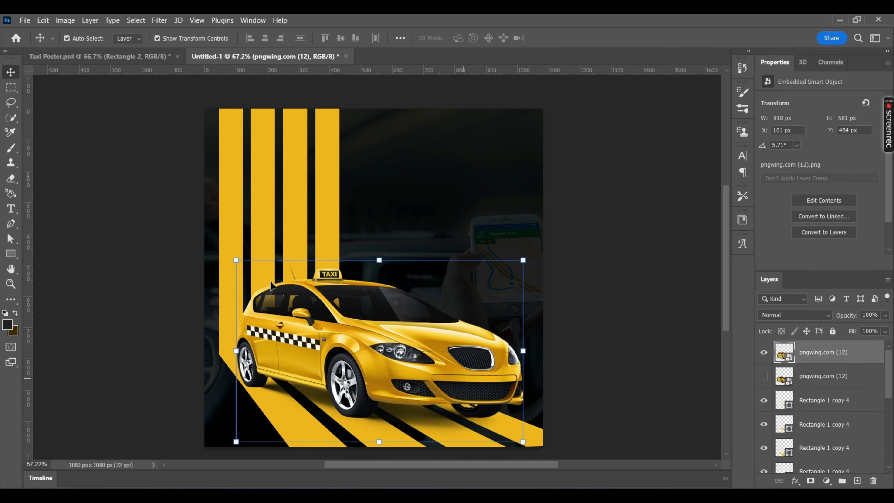
Step: Draw a rectangle about 1005 × 597 px covering the taxi, and clip it to the taxi layer with a clipping mask
left_click(7, 258)
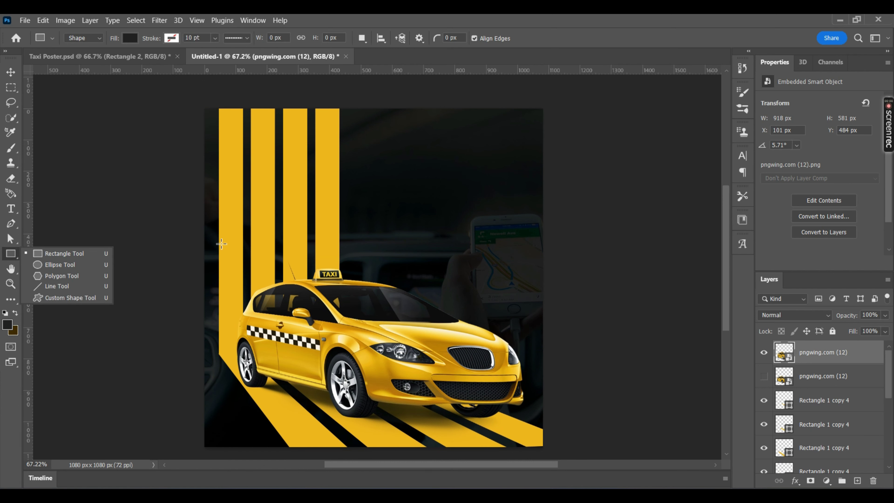
left_click_drag(220, 240, 534, 427)
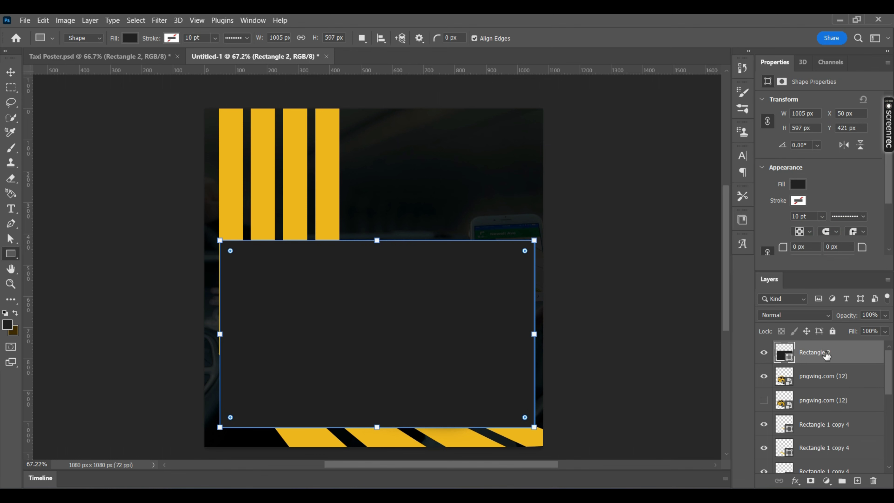
right_click(826, 353)
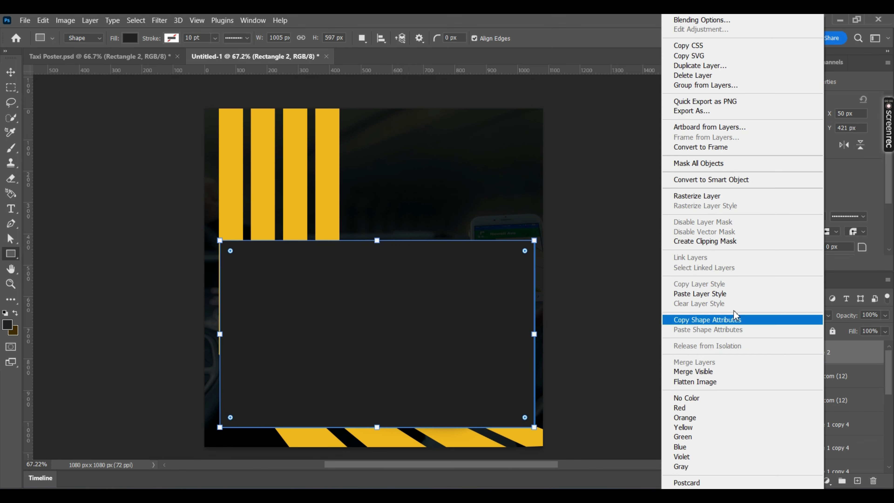
left_click(719, 243)
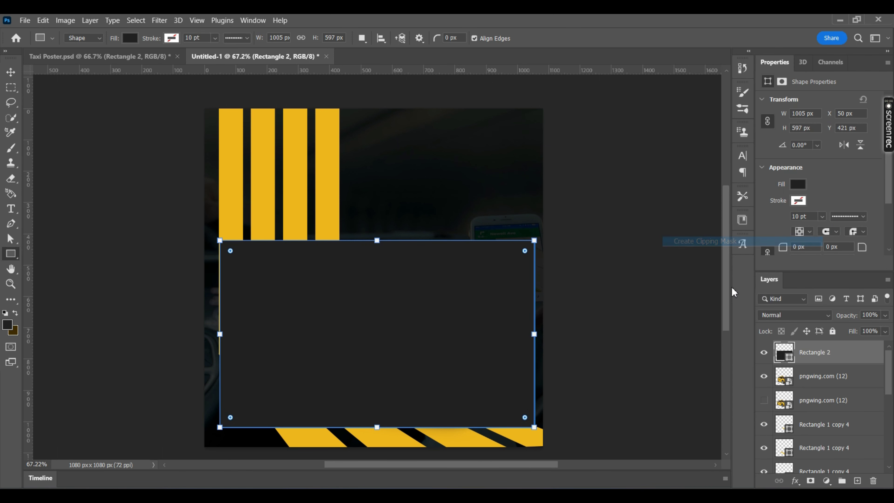
Step: Set the clipped rectangle's fill colour to black, 000000
left_click(798, 184)
left_click(878, 206)
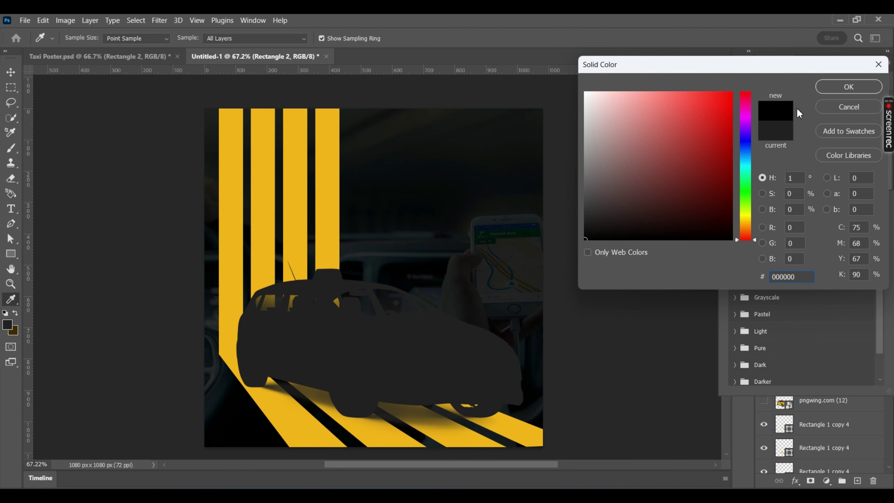
left_click(831, 91)
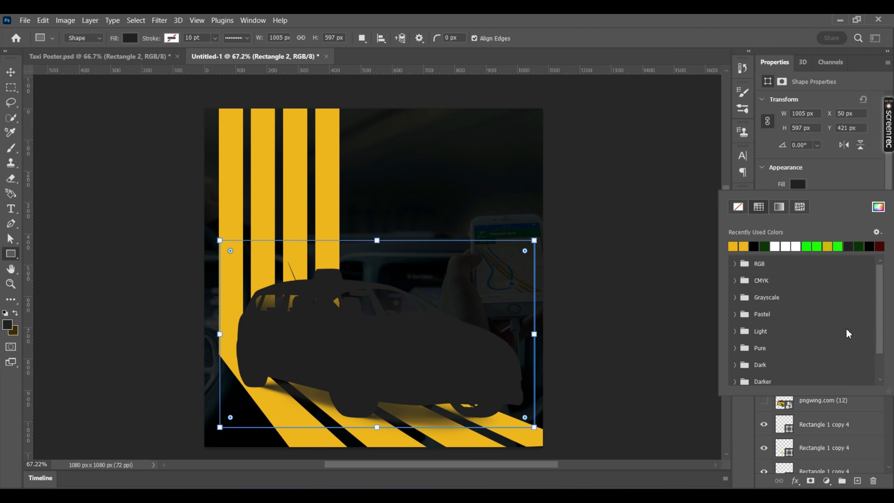
left_click(836, 180)
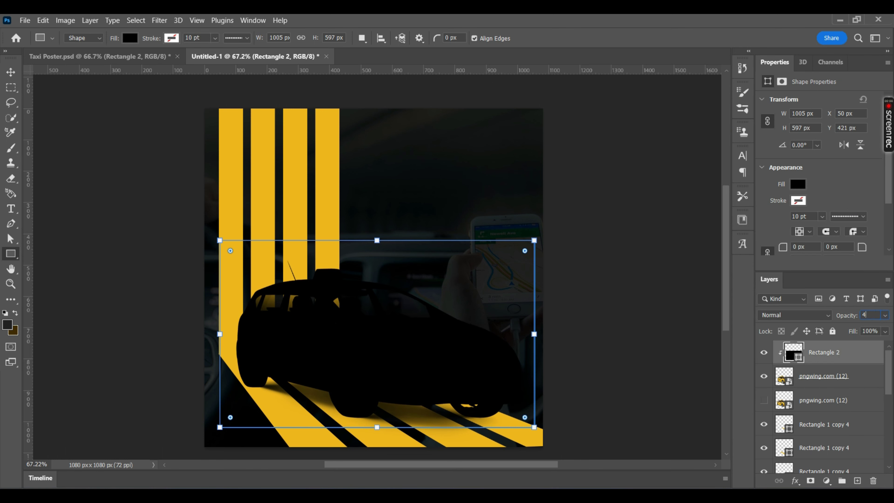
Step: Set the black rectangle clipped to the taxi to 47% opacity with the Soft Light blend mode, and deselect it
left_click(806, 317)
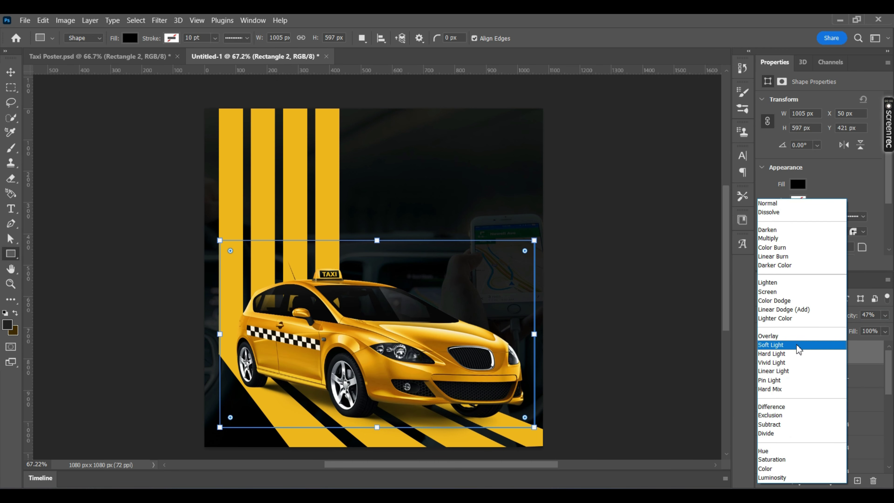
left_click(798, 348)
left_click(11, 72)
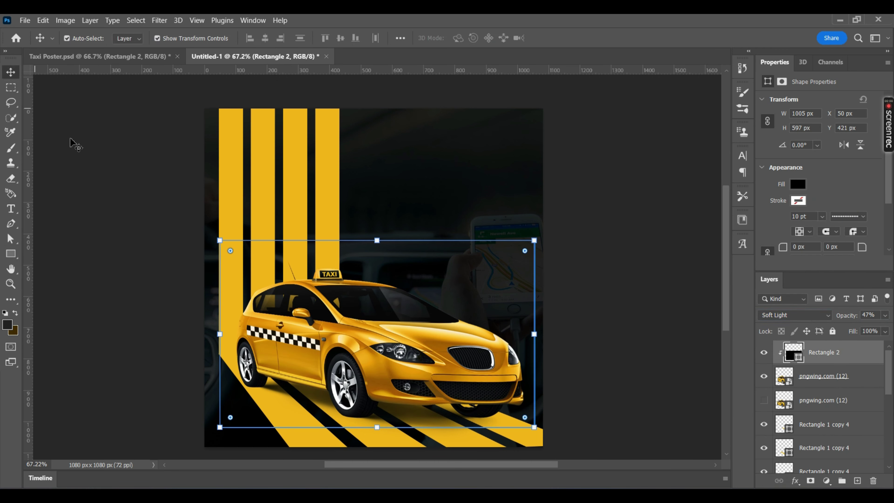
left_click(70, 139)
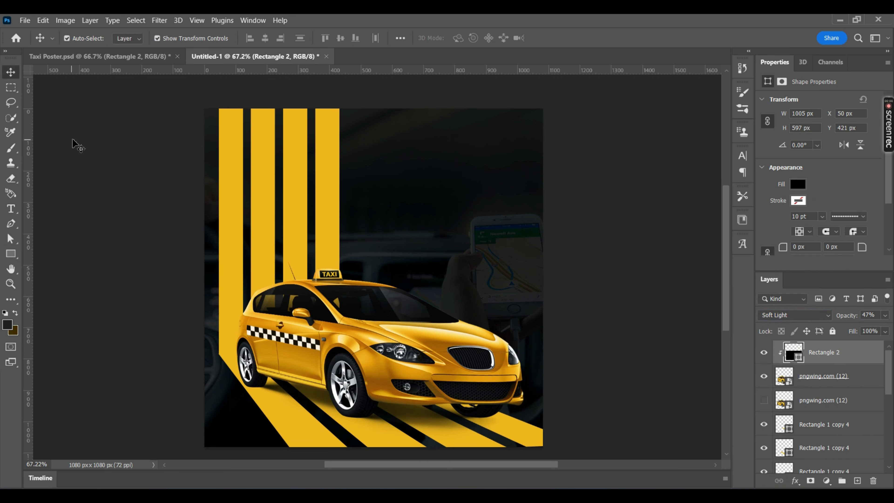
left_click(614, 229)
Step: Place the red location pin image pngwing.com (13) from Downloads, scaled to 64.60%, over the vertical stripes
key("alt+Tab")
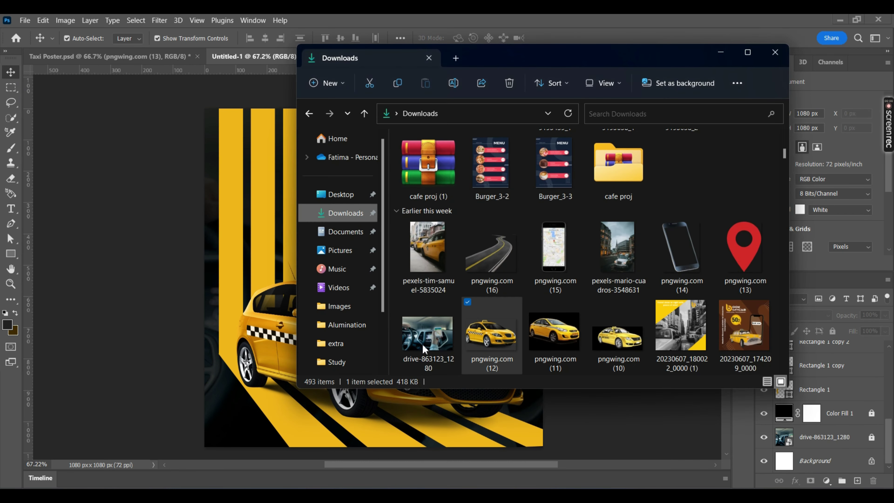
left_click_drag(743, 251, 333, 245)
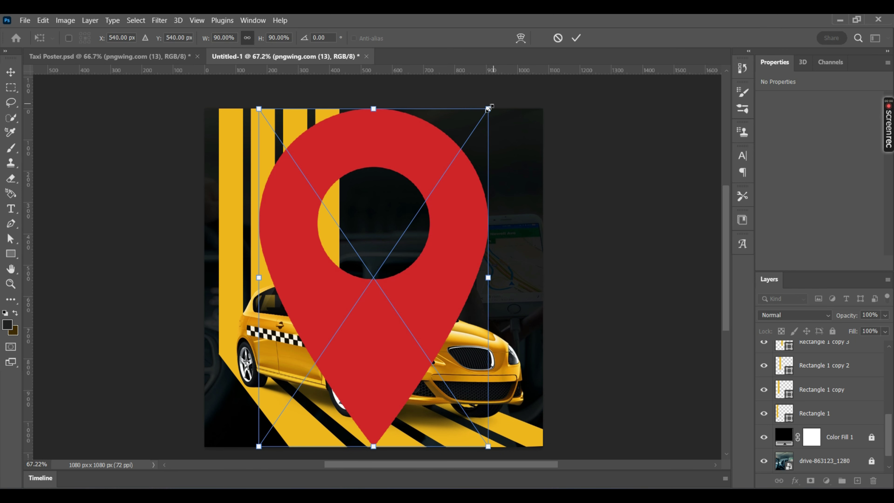
left_click_drag(488, 109, 422, 204)
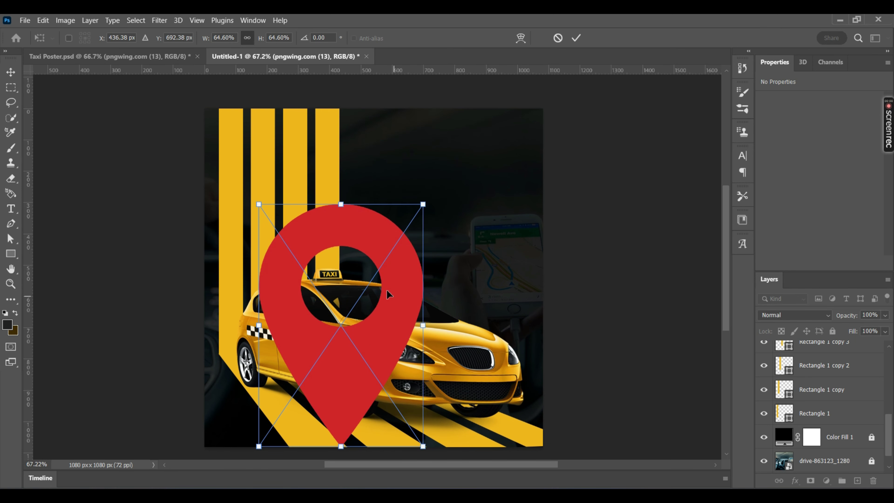
left_click_drag(387, 294, 331, 234)
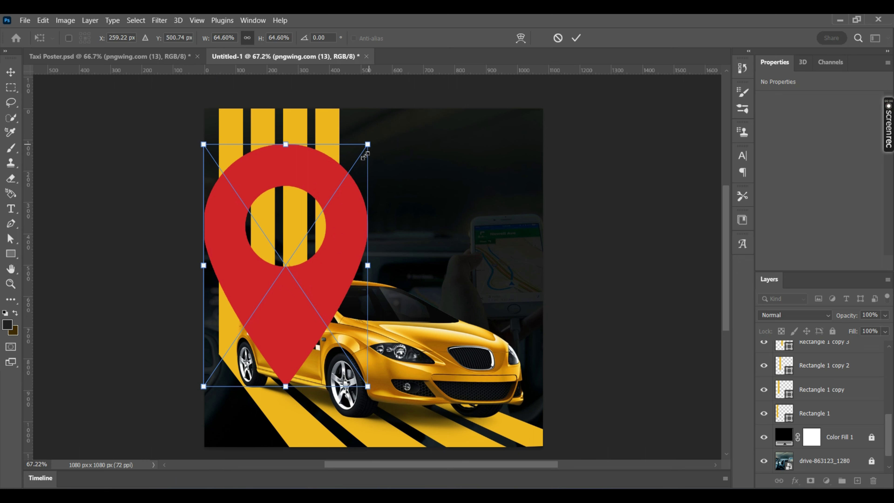
Step: Shrink the placed pin to 45.85% and centre it roughly over the four vertical stripes above the taxi
left_click_drag(364, 155, 327, 211)
left_click_drag(311, 274, 323, 226)
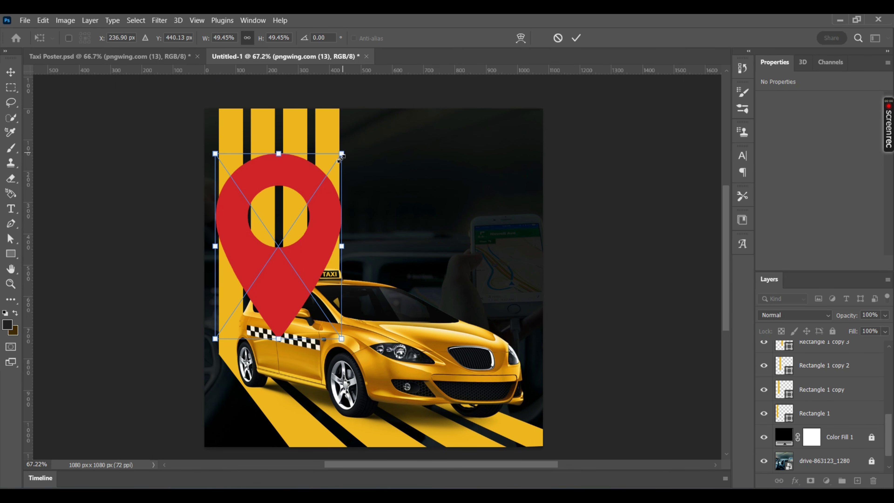
left_click_drag(341, 155, 332, 166)
left_click_drag(314, 243, 335, 281)
Step: Enlarge the pin to 47.30% to span all four stripes, and position it at X 238.56, Y 364.85 px
scroll(319, 239, "up", 5)
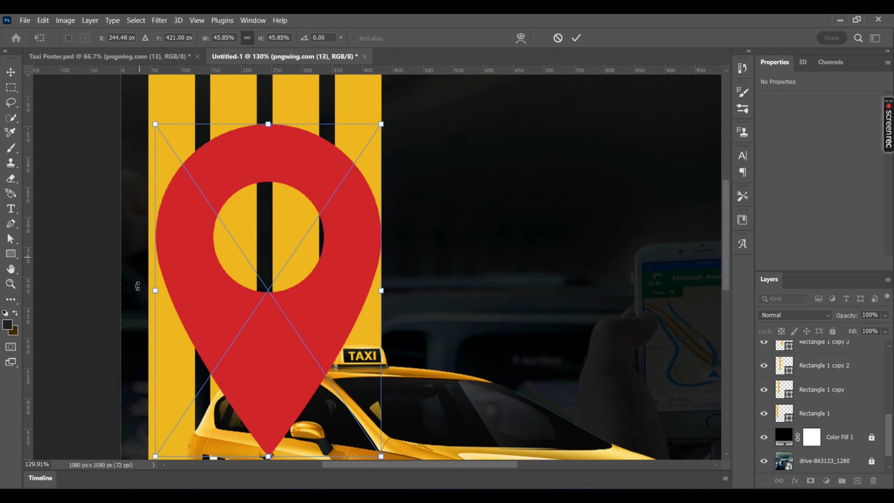
left_click_drag(151, 291, 148, 292)
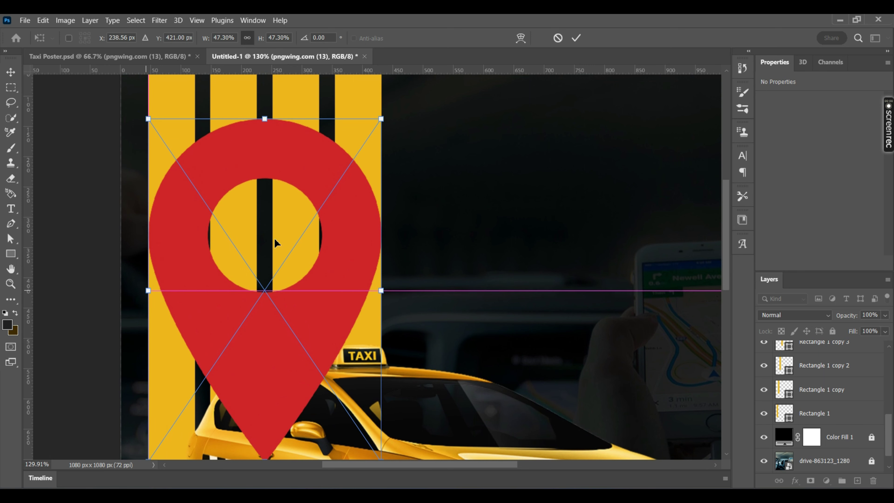
left_click_drag(351, 275, 348, 248)
key("Right")
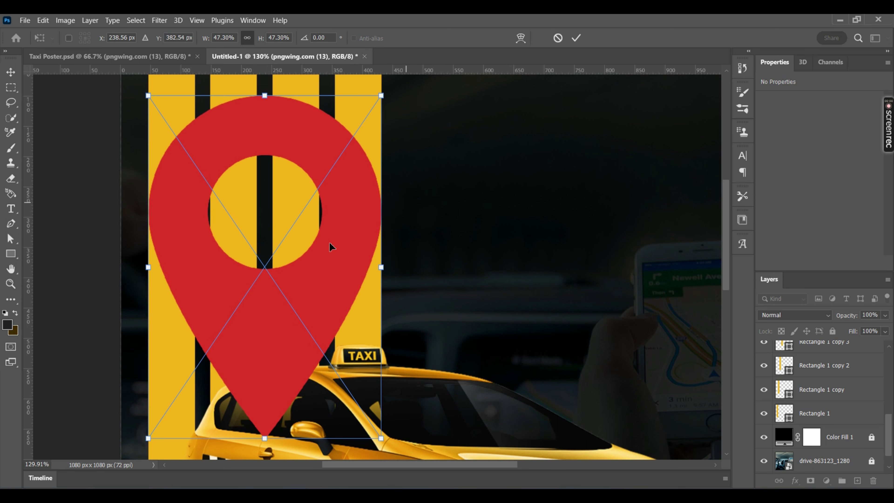
left_click_drag(318, 281, 316, 268)
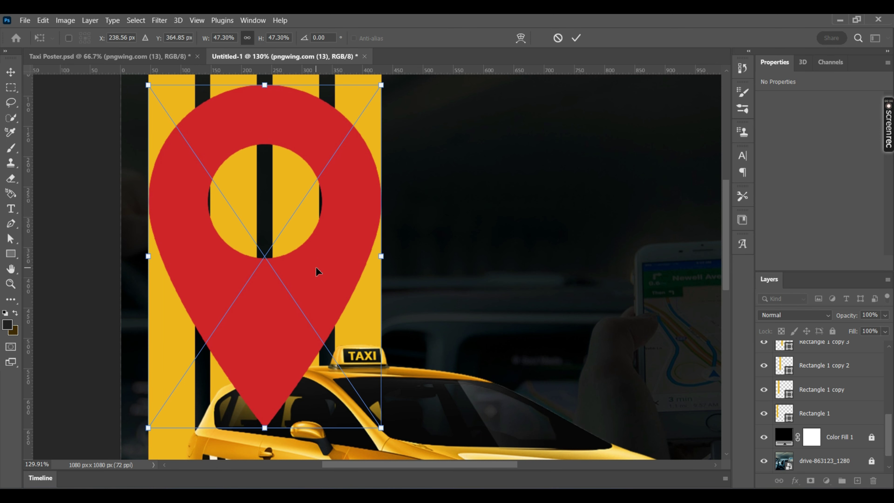
left_click(575, 37)
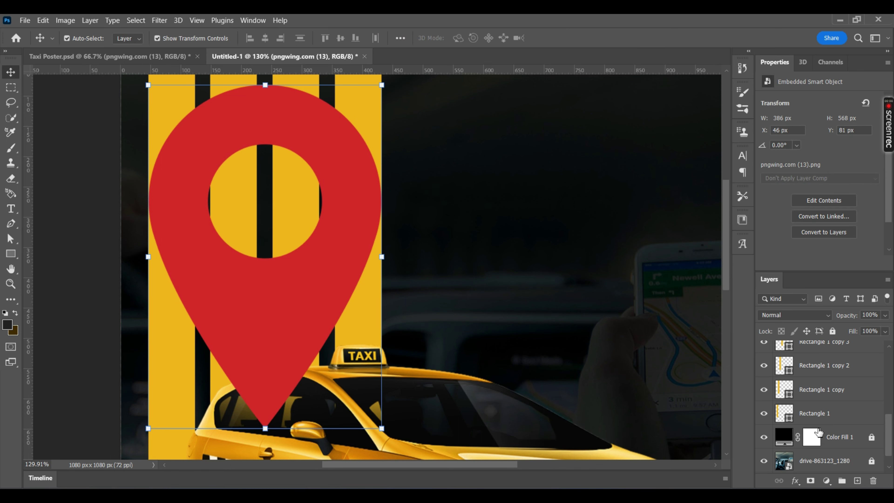
Step: Load the pixels of the pin layer pngwing.com (13) as a selection
scroll(820, 405, "up", 5)
right_click(820, 355)
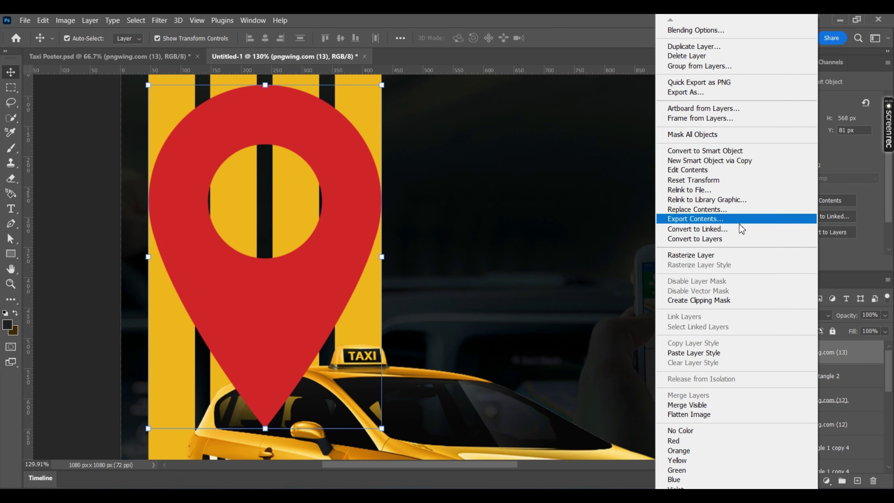
left_click(578, 333)
right_click(784, 348)
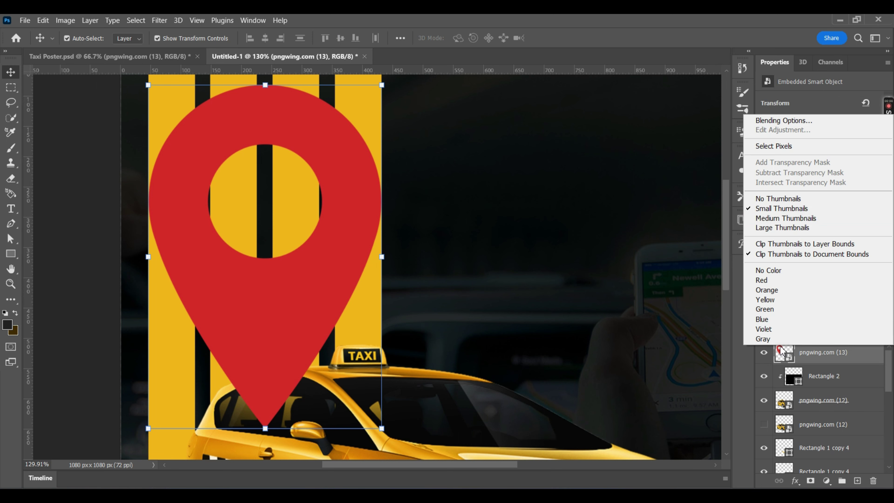
left_click(780, 146)
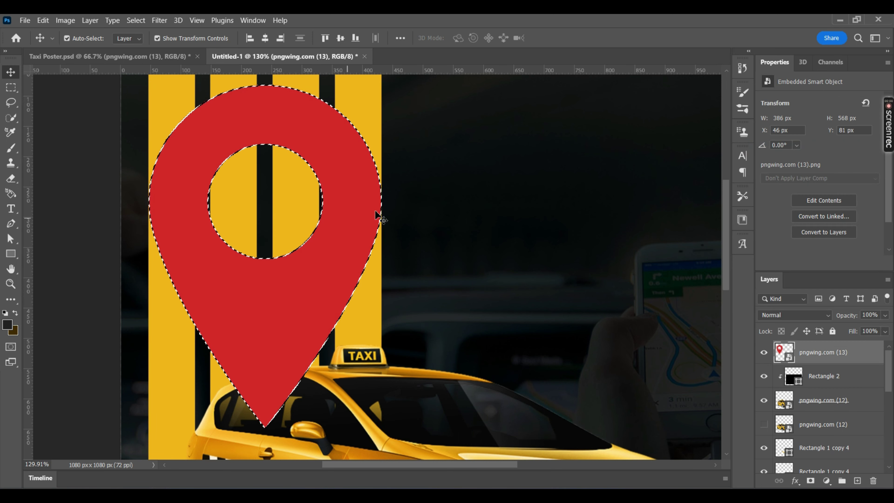
Step: Add a layer mask from the pin selection to the first vertical stripe, Rectangle 1, and invert the mask
scroll(851, 389, "down", 4)
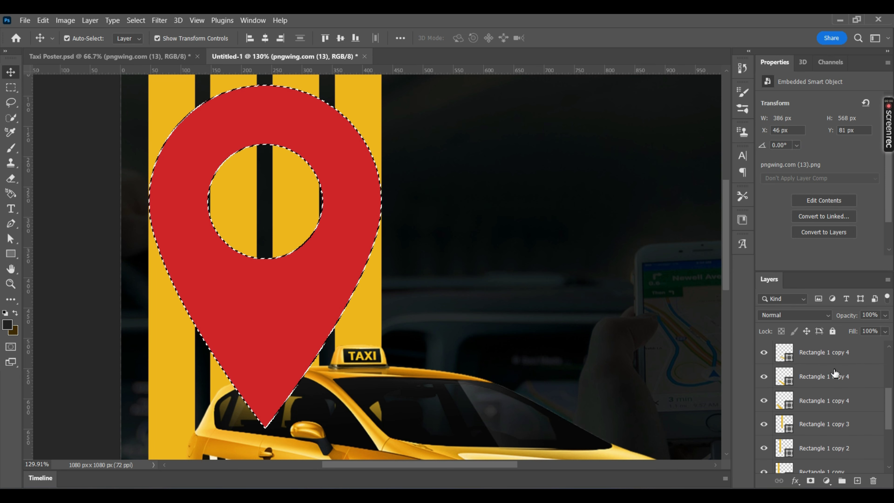
scroll(833, 373, "down", 3)
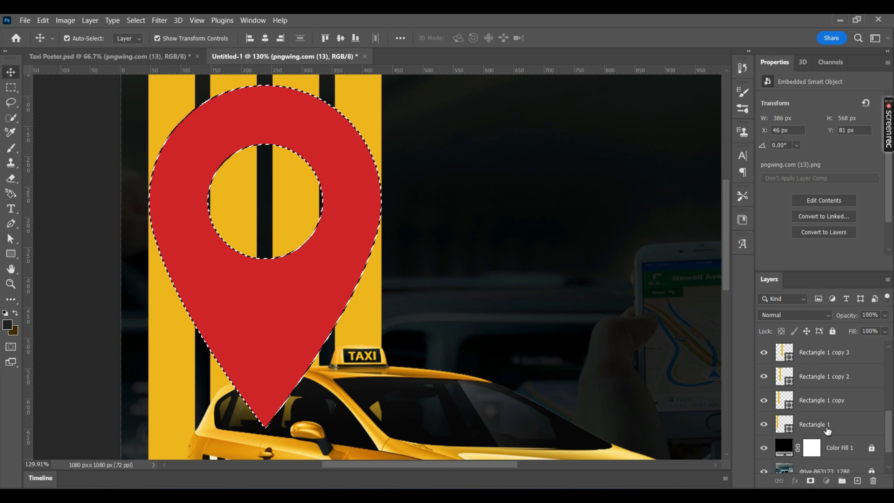
left_click(838, 427)
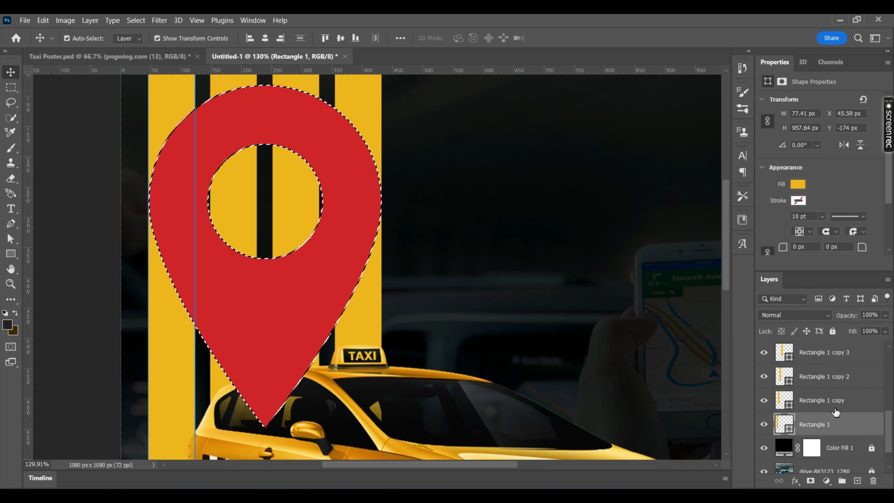
key("ctrl+j")
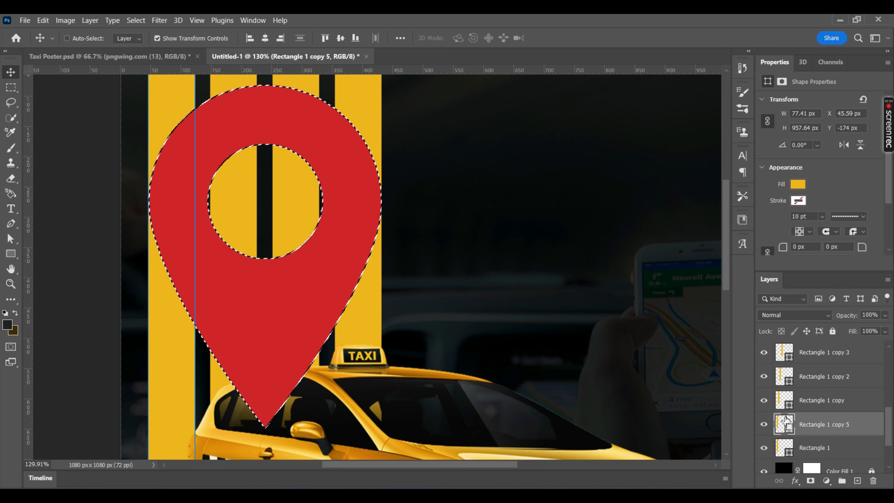
key("ctrl+z")
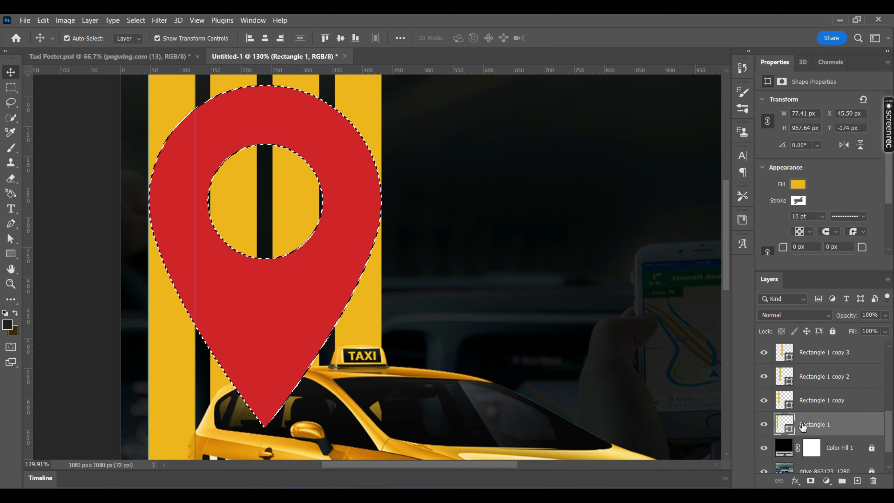
left_click(810, 480)
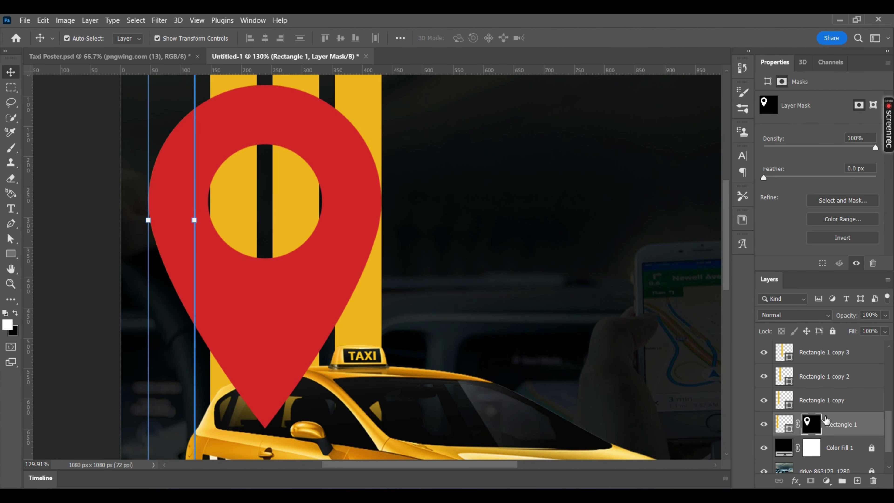
key("ctrl+i")
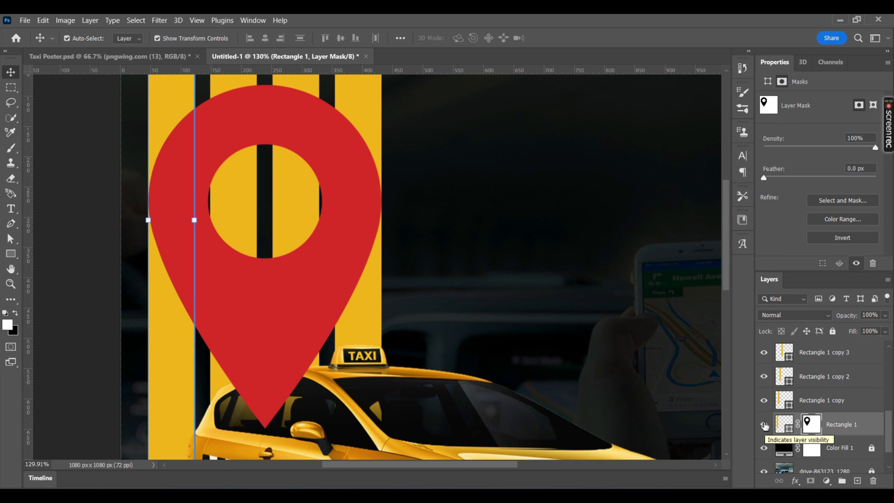
Step: Reselect the pin layer, toggle its visibility to check the masked stripe, and load its pixels as a selection again
left_click(275, 287)
right_click(266, 305)
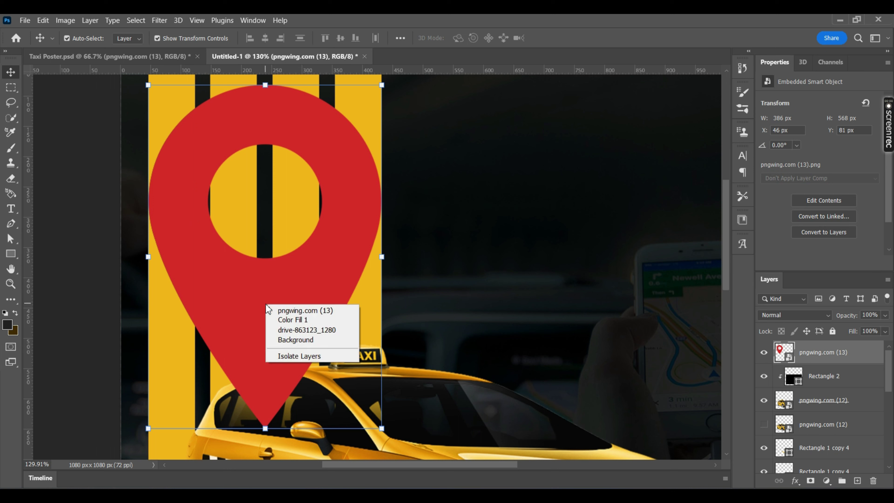
right_click(780, 350)
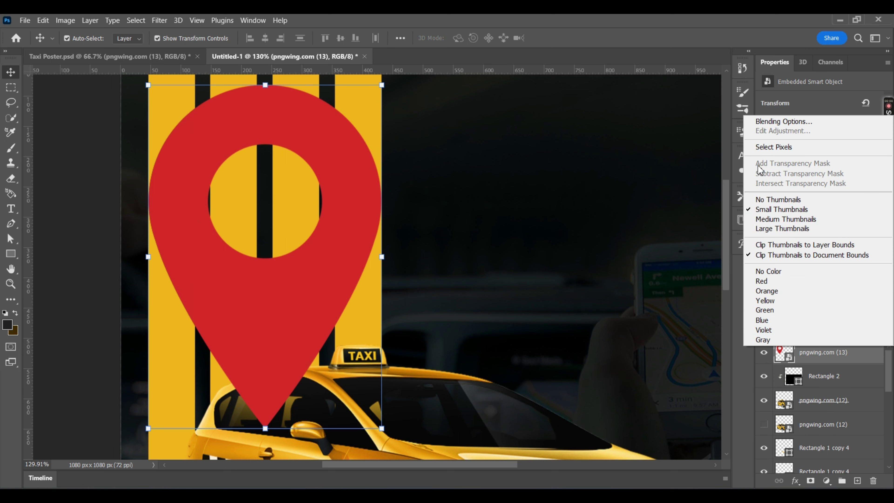
left_click(764, 354)
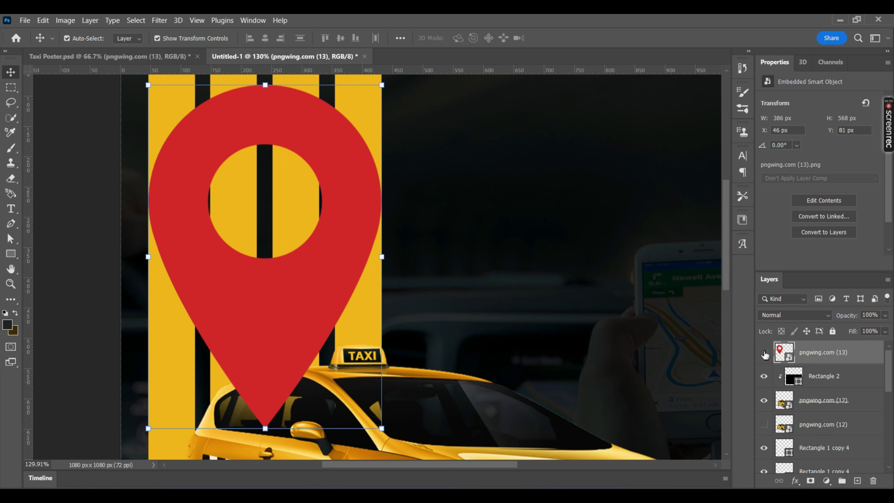
left_click(764, 353)
left_click(765, 353)
right_click(782, 354)
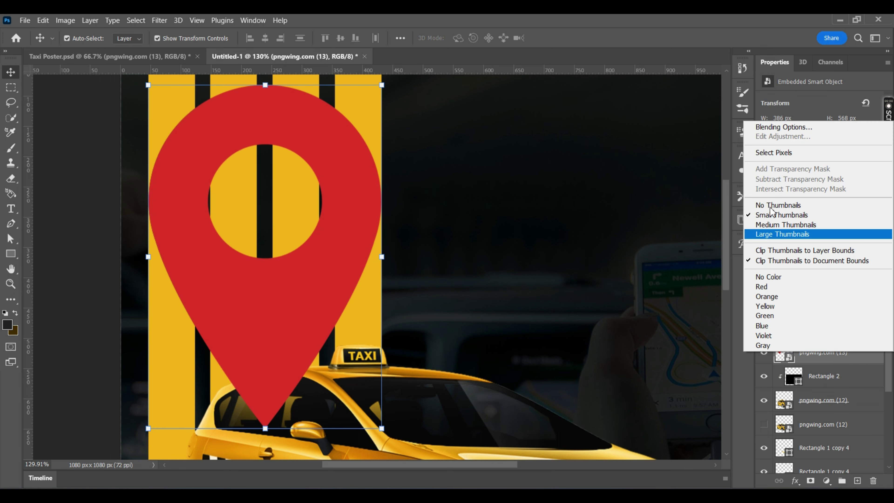
left_click(779, 151)
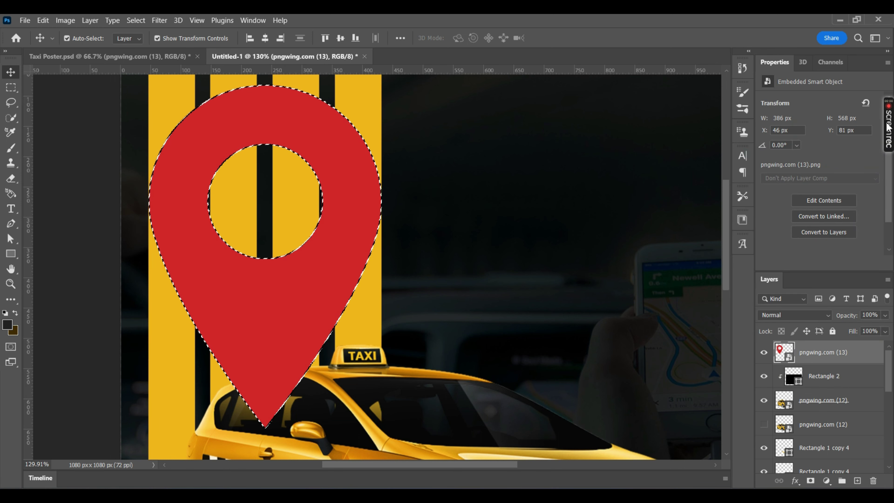
Step: Mask the second vertical stripe, Rectangle 1 copy, with the pin selection and invert that layer mask
mouse_move(887, 128)
scroll(820, 418, "down", 4)
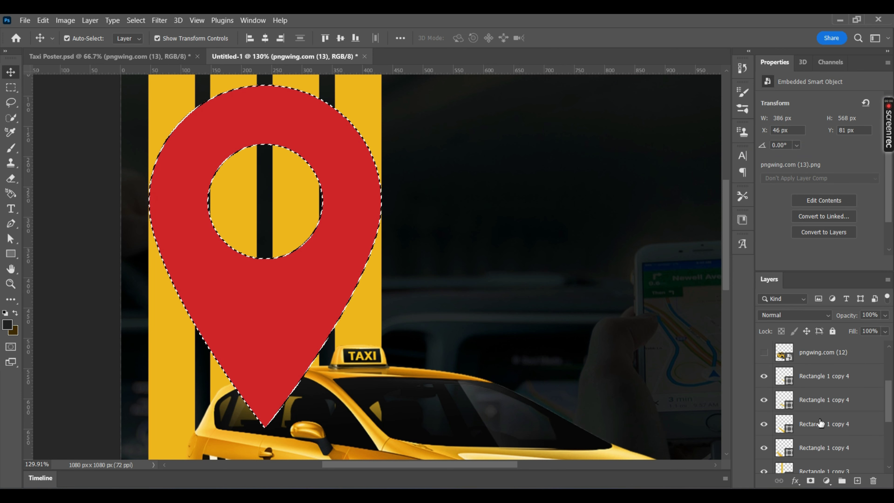
scroll(820, 419, "down", 2)
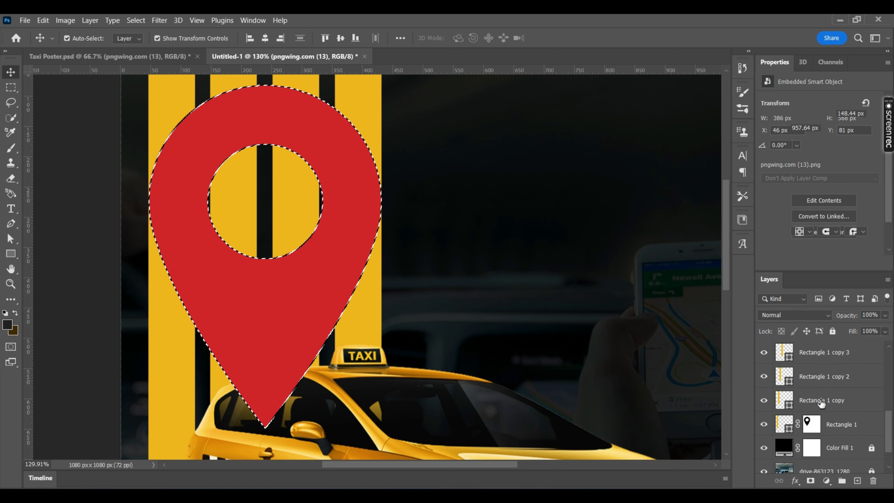
left_click(812, 401)
left_click(810, 481)
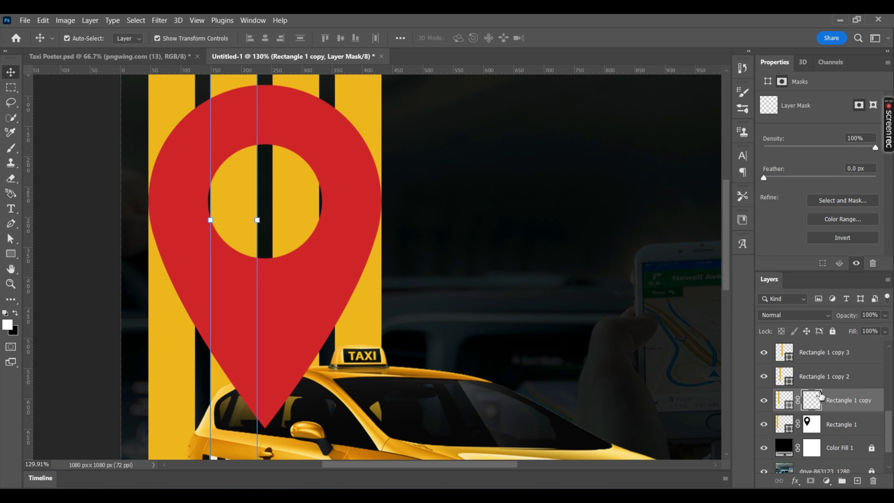
key("ctrl+i")
key("ctrl+i")
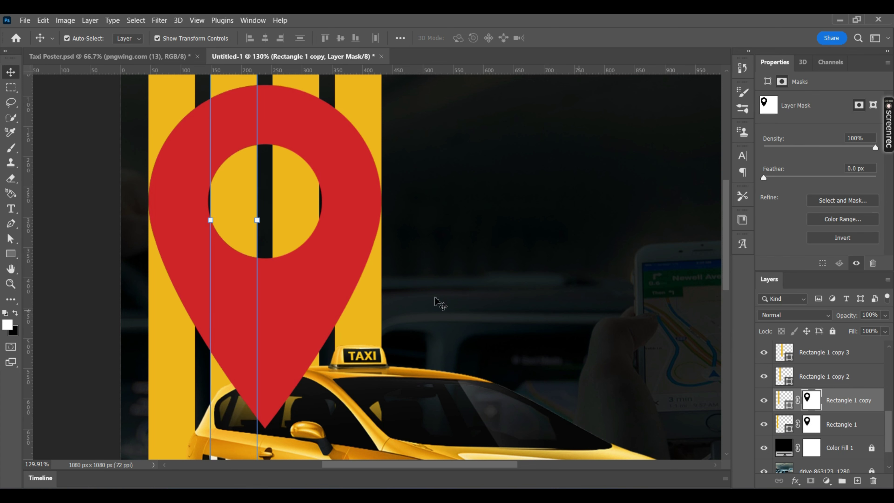
Step: Mask the third vertical stripe, Rectangle 1 copy 2, with the pin layer's pixel selection and invert that layer mask
left_click(309, 292)
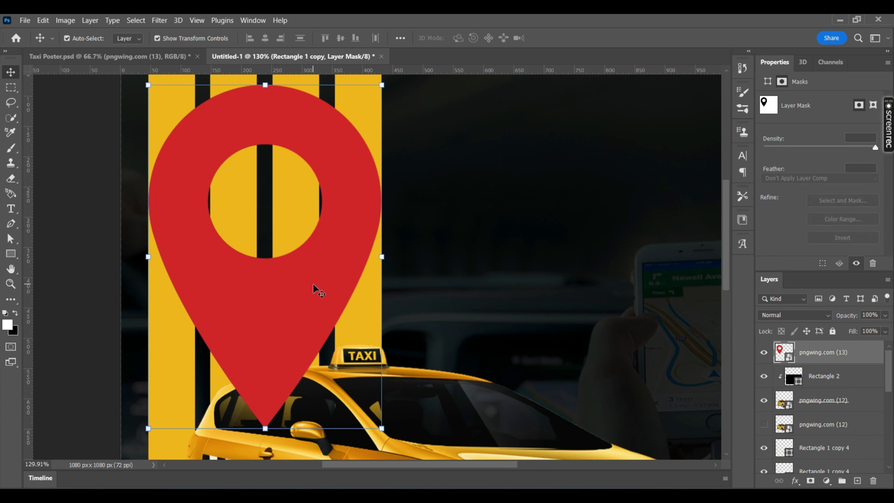
right_click(779, 354)
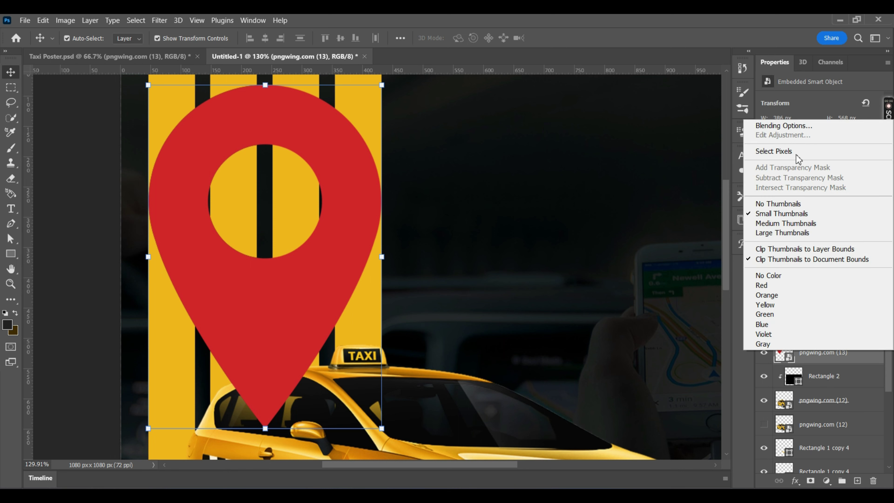
left_click(774, 151)
scroll(823, 404, "down", 5)
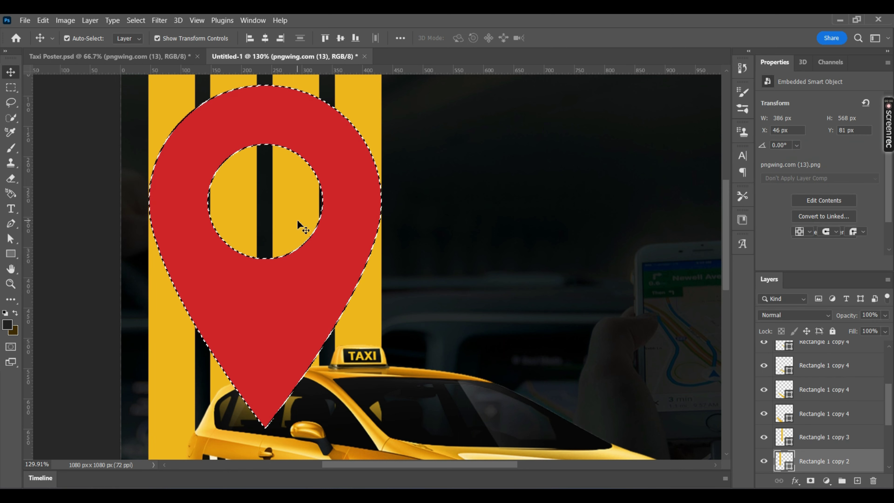
left_click(801, 459)
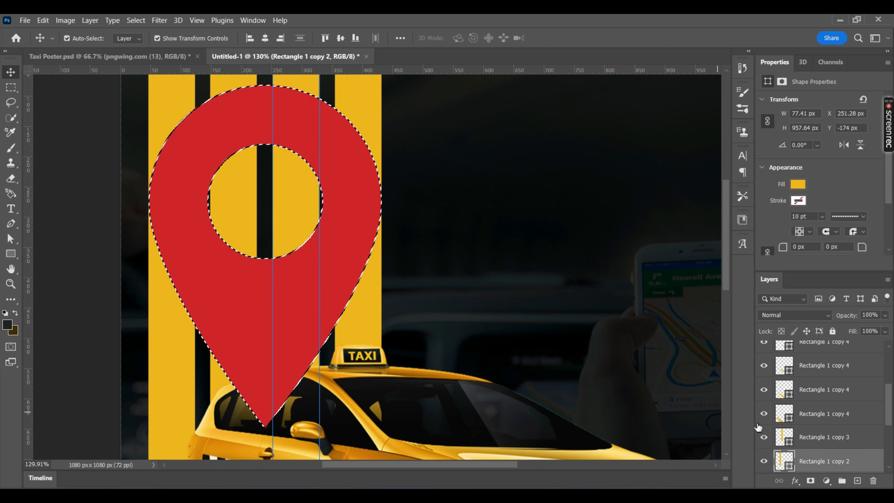
left_click(809, 480)
key("ctrl+l")
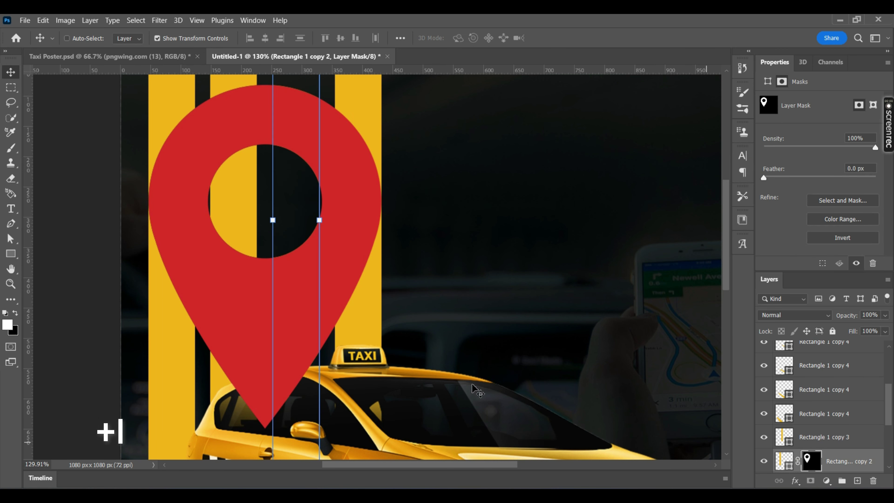
Step: Mask the fourth vertical stripe, Rectangle 1 copy 3, with the pin layer's pixel selection and invert that layer mask
left_click(356, 235)
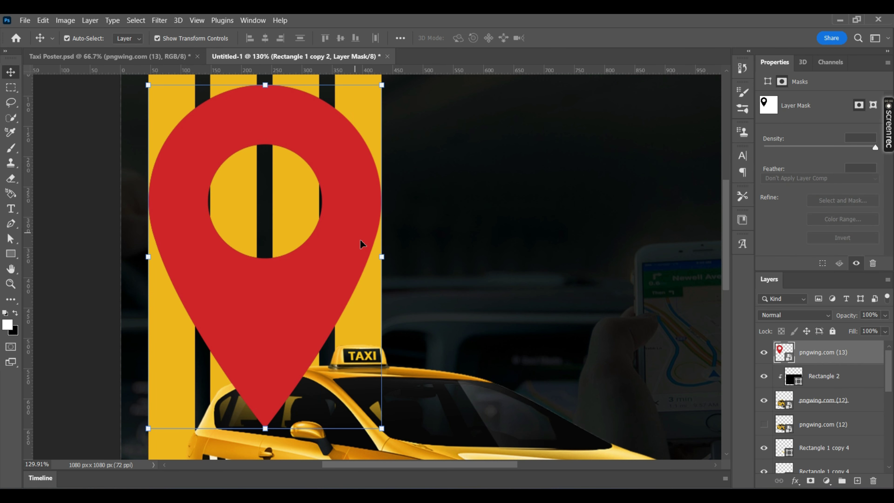
right_click(773, 353)
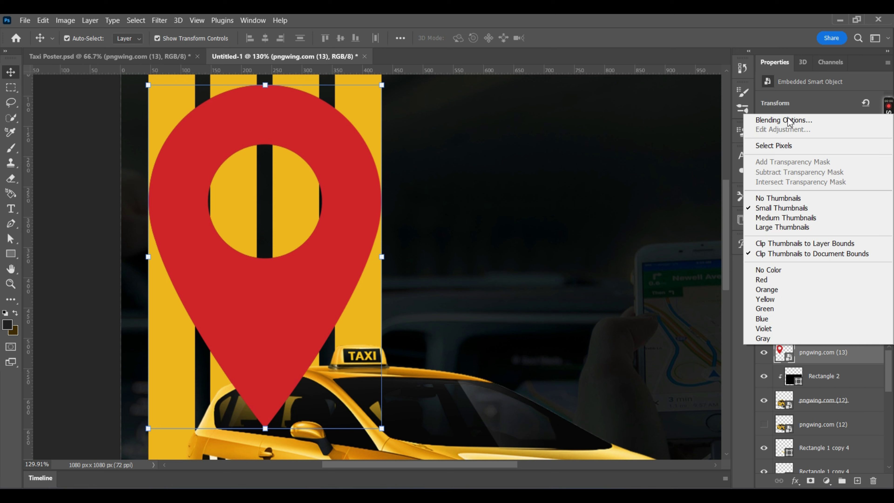
left_click(773, 145)
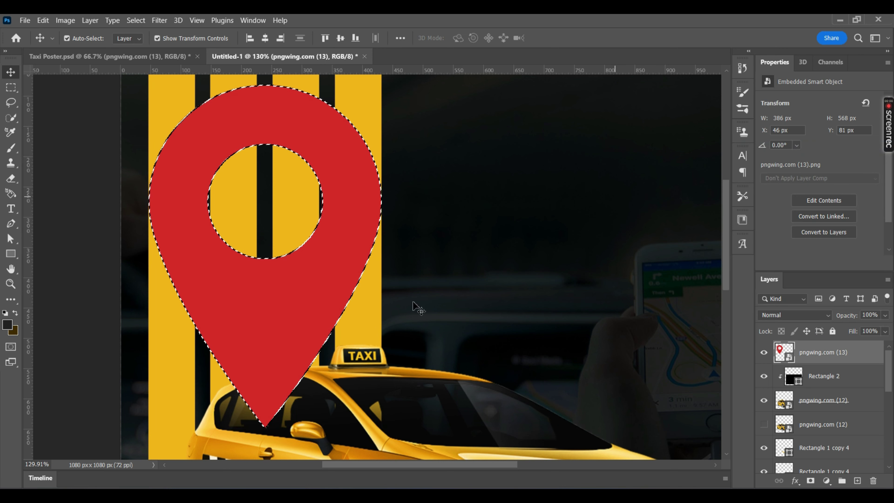
left_click(376, 331)
left_click(809, 480)
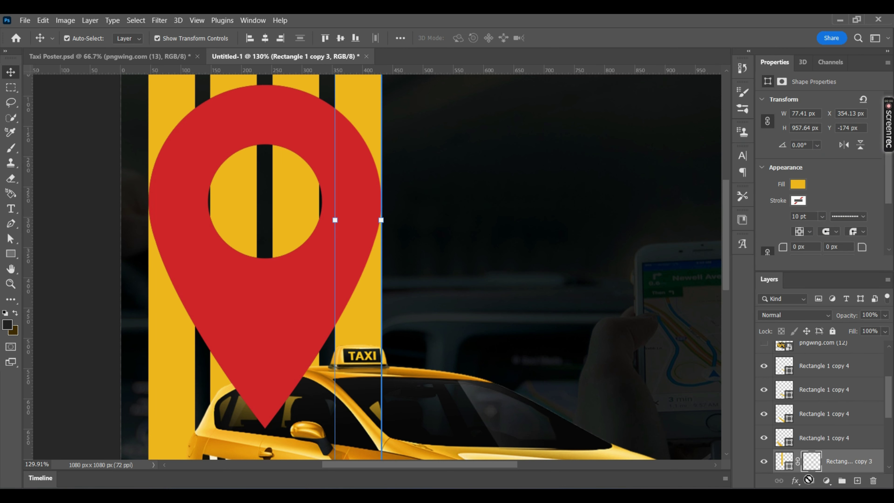
key("ctrl+i")
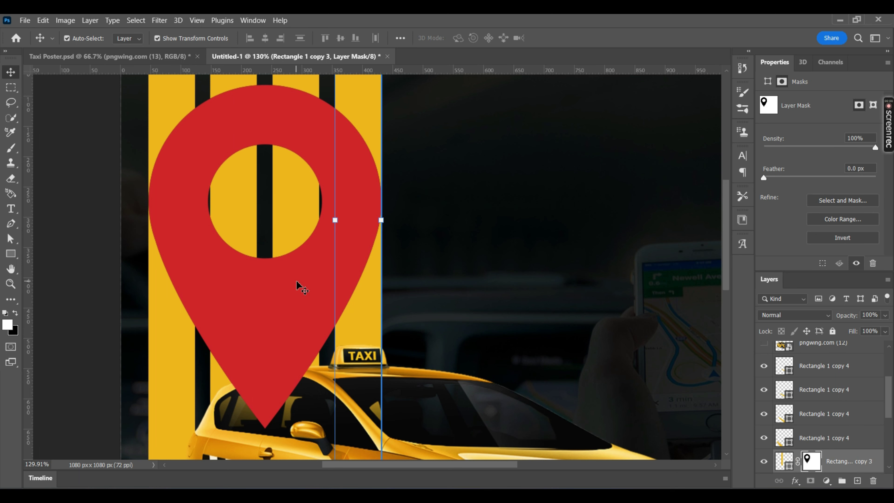
Step: Hide the red pin layer pngwing.com (13) and check the pin cutout on the whole poster
left_click(301, 287)
left_click(764, 353)
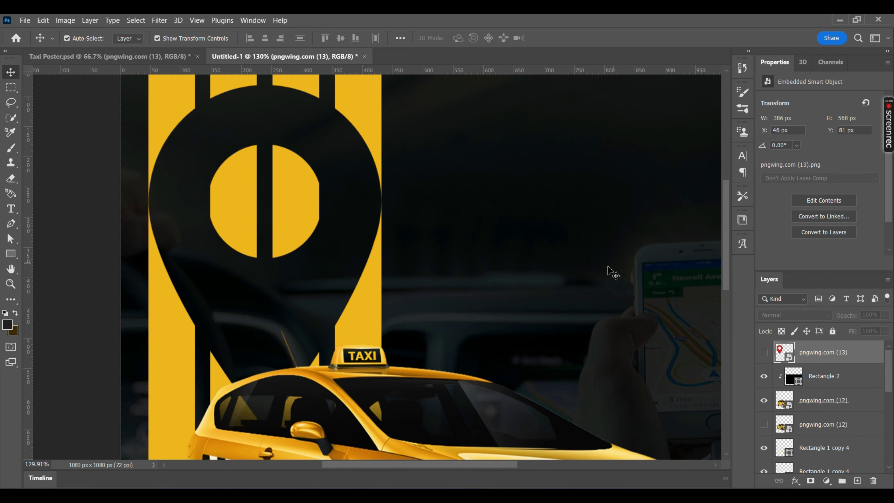
scroll(600, 277, "down", 5)
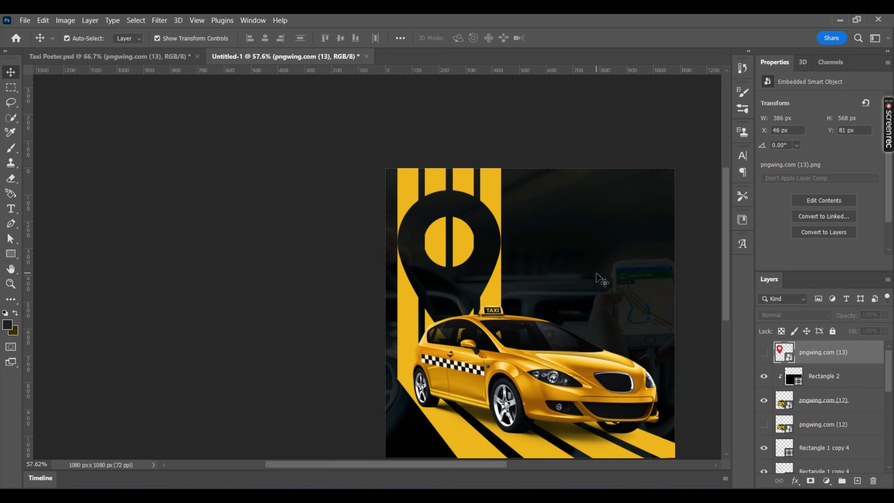
scroll(597, 273, "down", 1)
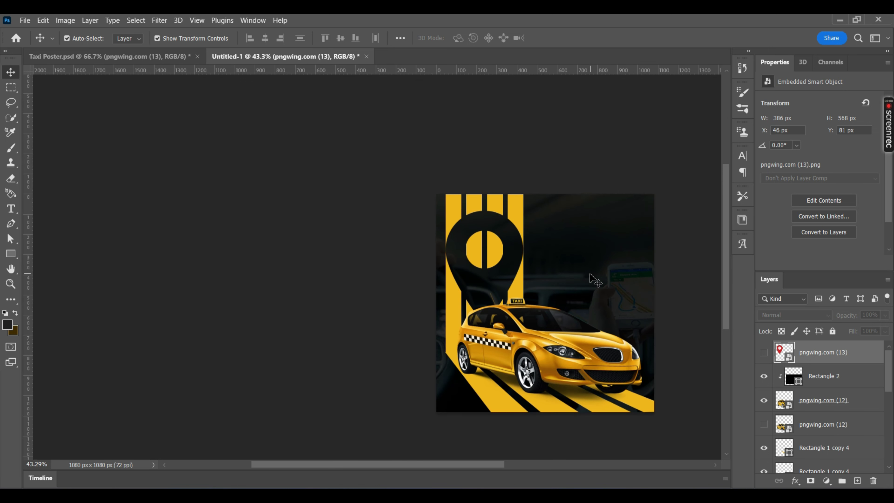
scroll(542, 263, "down", 1)
scroll(492, 260, "up", 2)
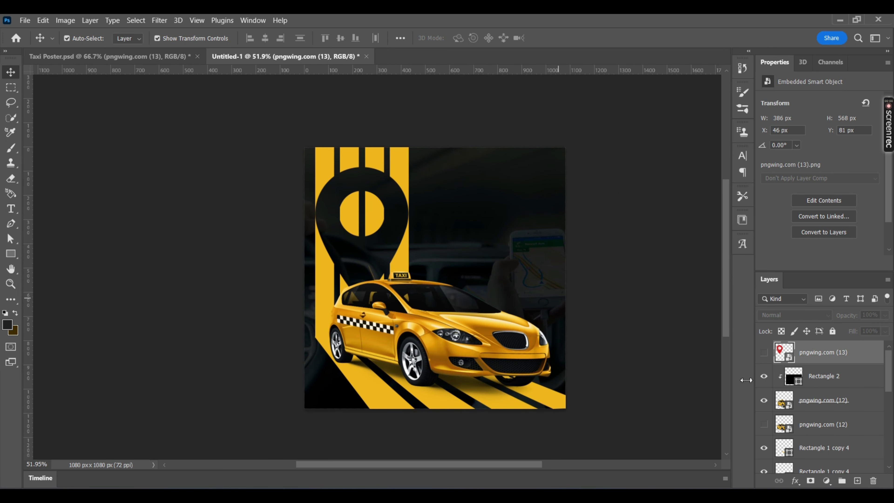
Step: Create an empty layer directly beneath the visible taxi layer and set the flattened soft brush to a -13° angle
left_click(844, 406)
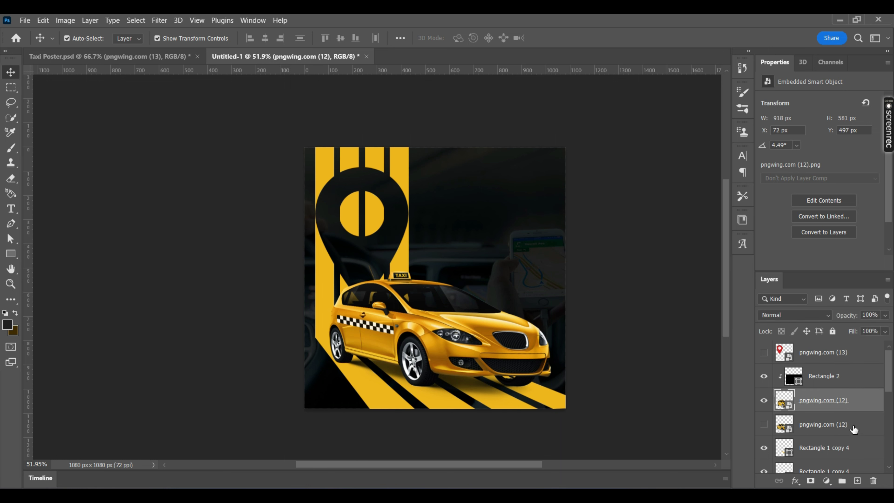
left_click(848, 425)
left_click(856, 481)
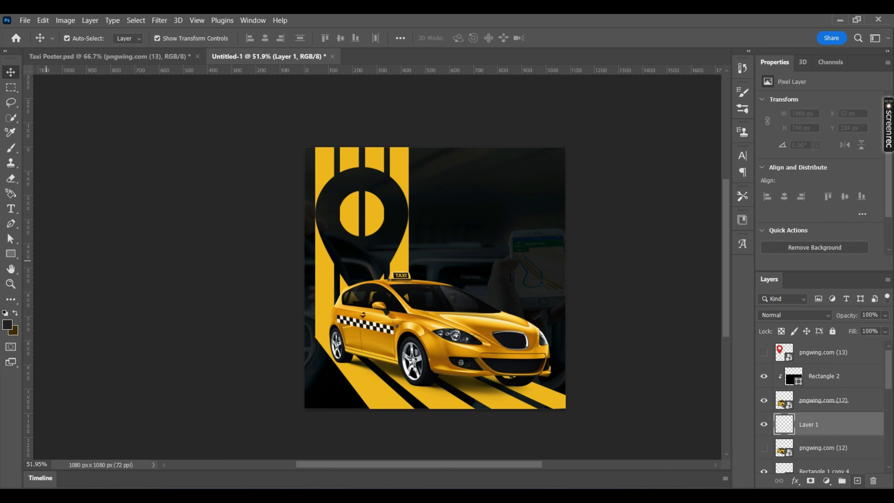
key("b")
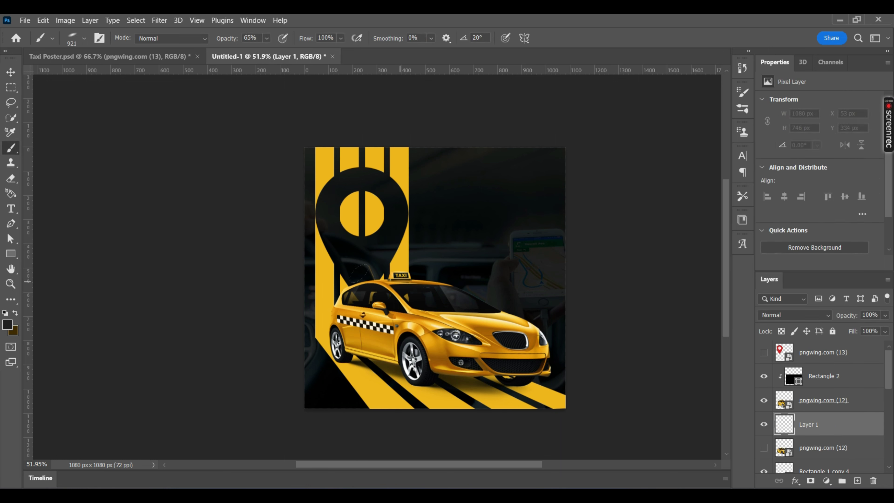
right_click(456, 340)
left_click_drag(470, 303, 479, 318)
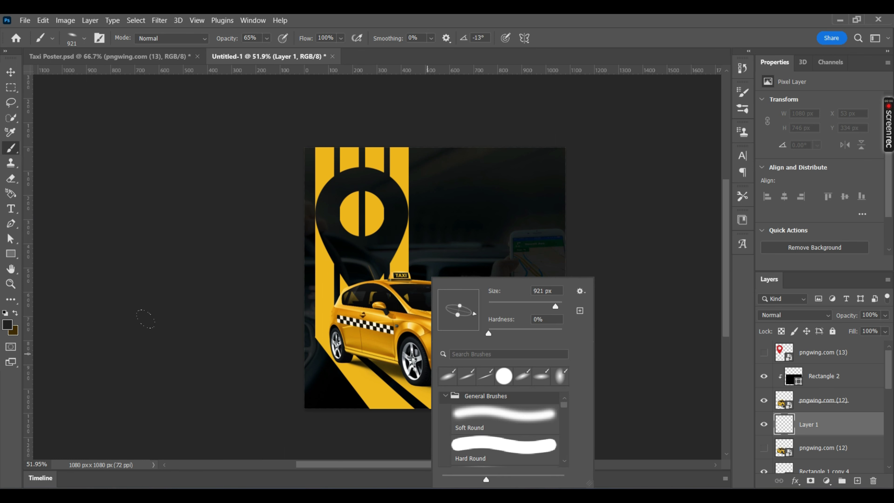
Step: Paint a soft dark shadow under the taxi across the floor stripes with a 1069 px brush at 65% opacity
left_click(145, 318)
left_click_drag(449, 369, 461, 364)
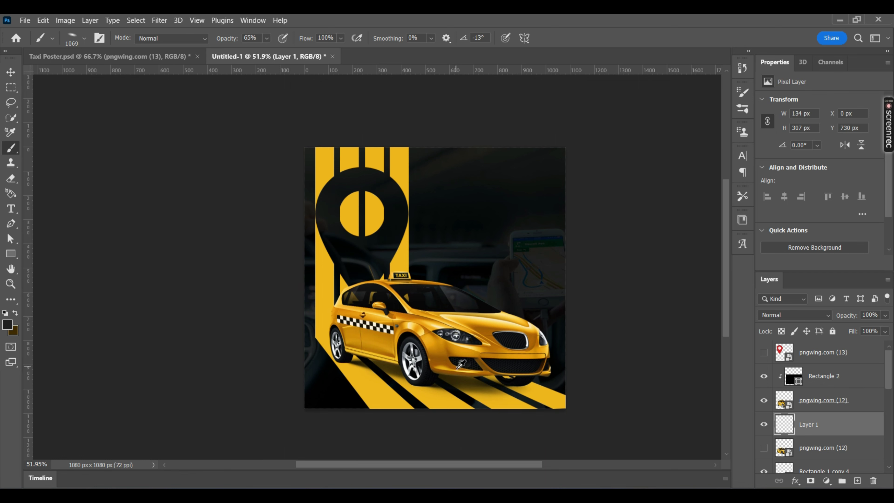
left_click_drag(353, 335, 425, 376)
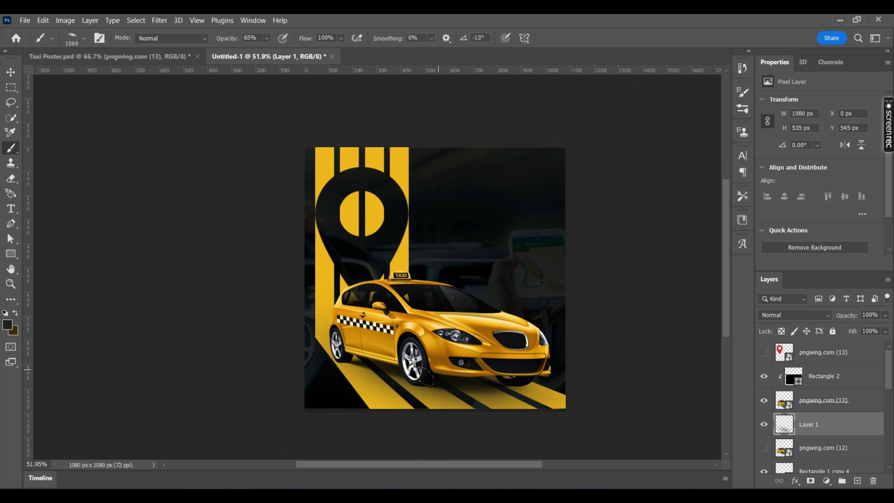
left_click_drag(401, 318, 355, 302)
Step: Set the brush angle to 6°, darken the lower vertical stripes behind the taxi, and undo the last extra dab
right_click(406, 307)
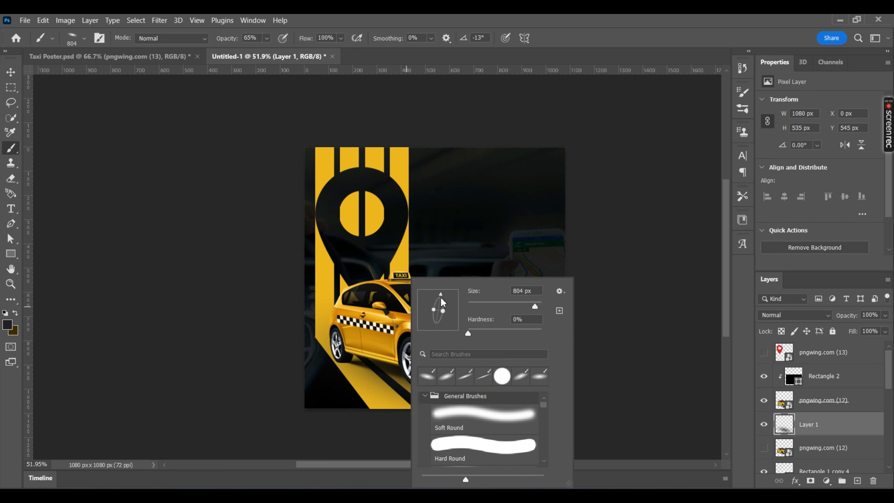
mouse_move(442, 301)
left_mouse_down()
mouse_move(455, 308)
mouse_move(437, 297)
left_mouse_up()
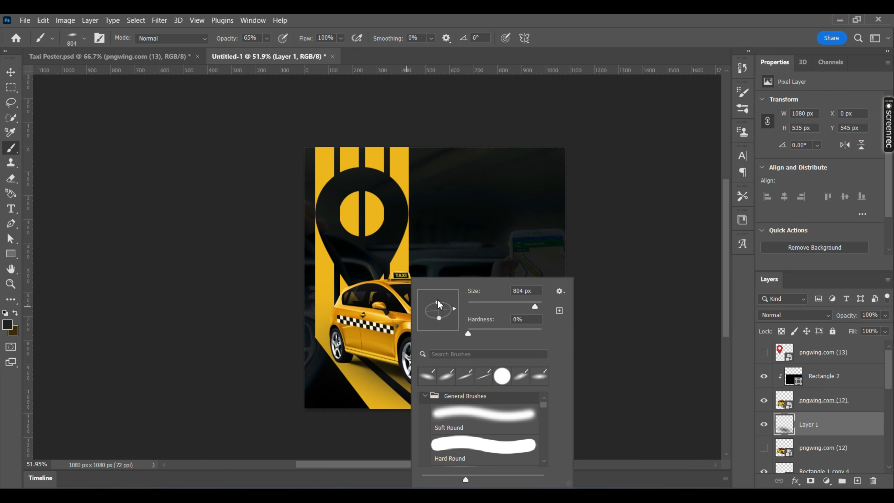
left_click(144, 223)
mouse_move(354, 305)
left_mouse_down()
mouse_move(436, 346)
mouse_move(418, 314)
mouse_move(393, 307)
left_mouse_up()
left_click(305, 307)
key("ctrl+z")
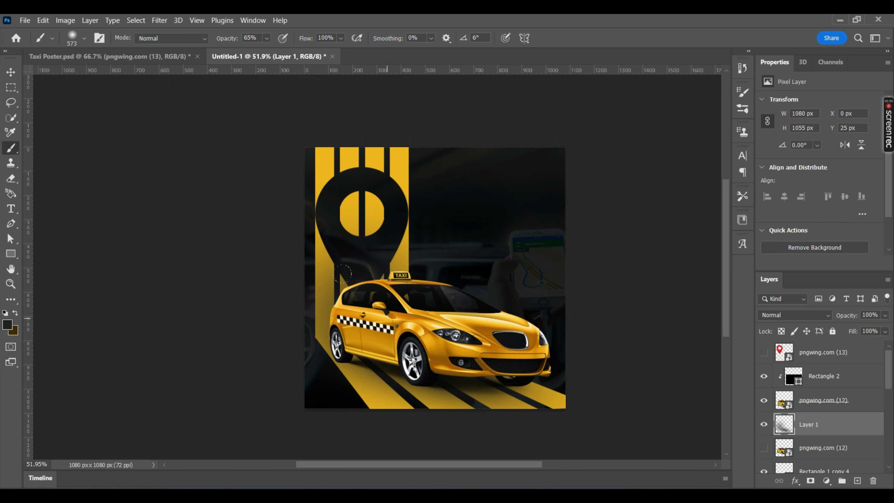
Step: Deepen the shadow on the stripes behind the taxi with dabs of a 573 px soft brush at 65% opacity
left_click(335, 271)
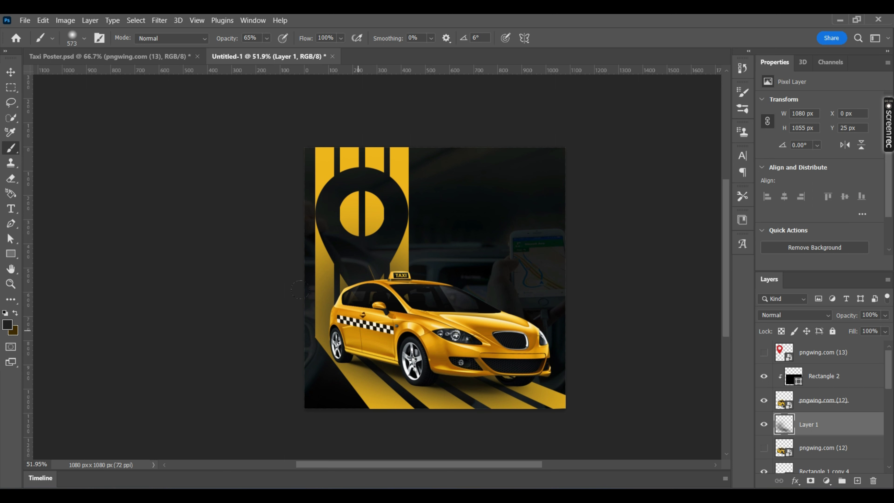
left_click(351, 324)
left_click(510, 370)
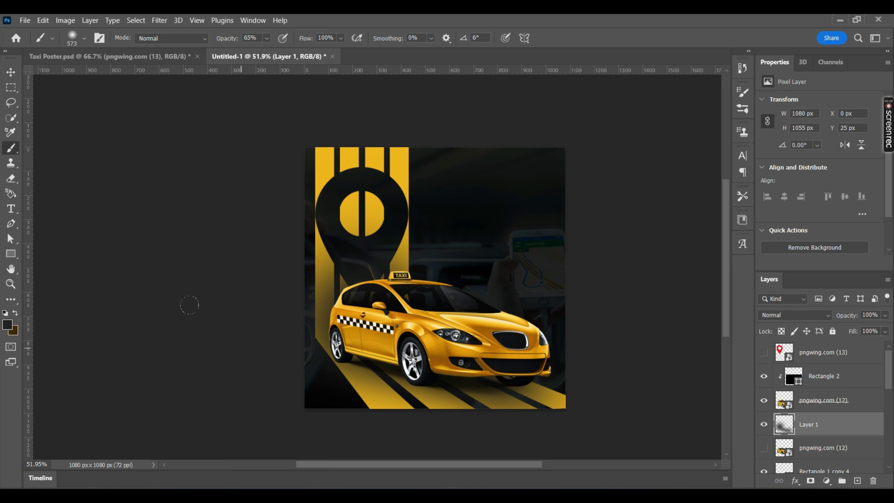
left_click(398, 361)
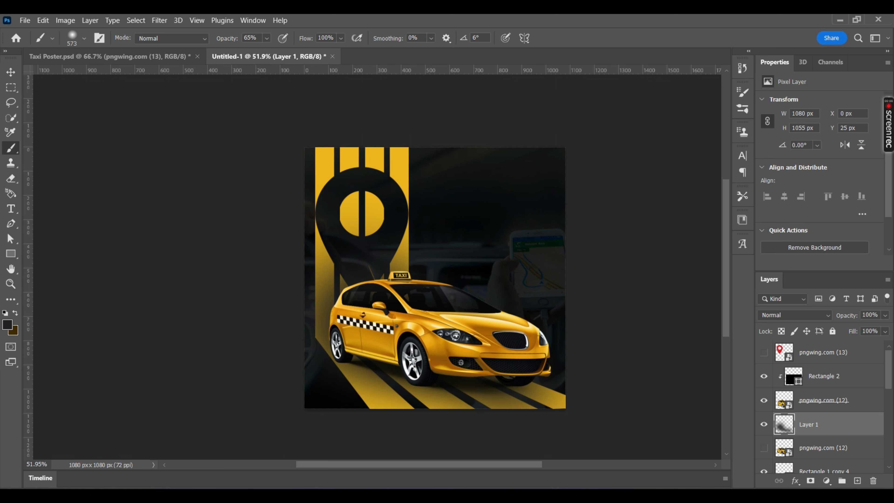
left_click(14, 72)
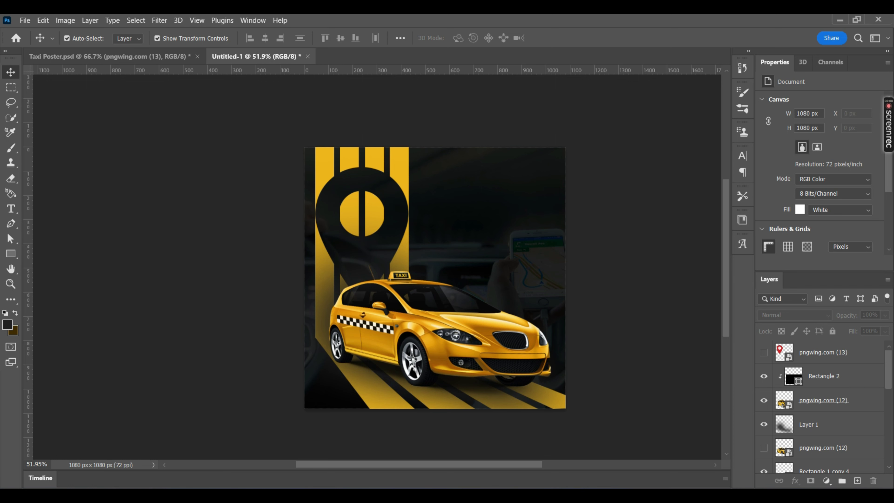
Step: Place the image BOOK MY CABS LOGO final-01 (2) from the Downloads folder into the poster
key("alt+Tab")
scroll(621, 285, "down", 3)
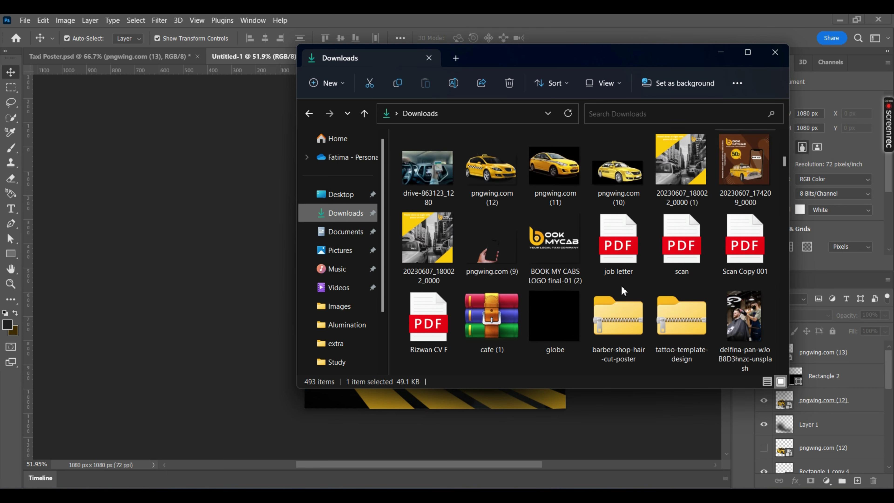
left_click_drag(555, 246, 231, 283)
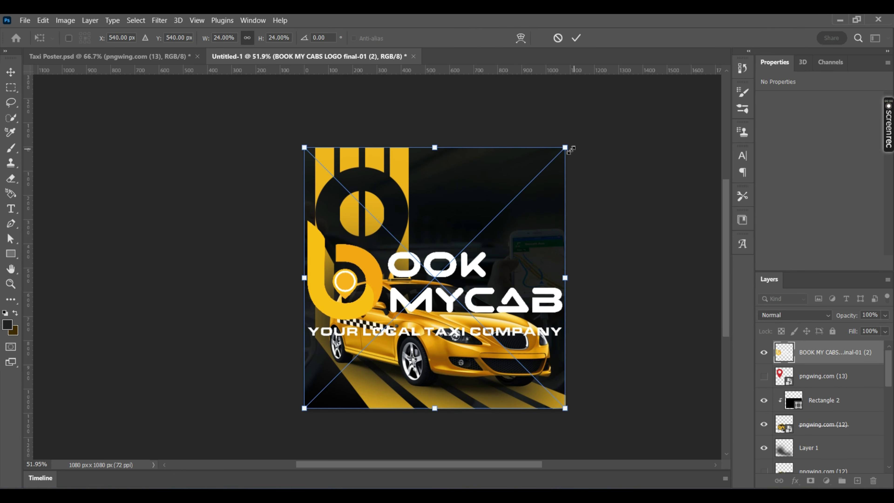
Step: Scale the logo to 7.22% and position it in the poster's upper-right corner at X 738 px, Y 25 px
left_click_drag(569, 149, 405, 306)
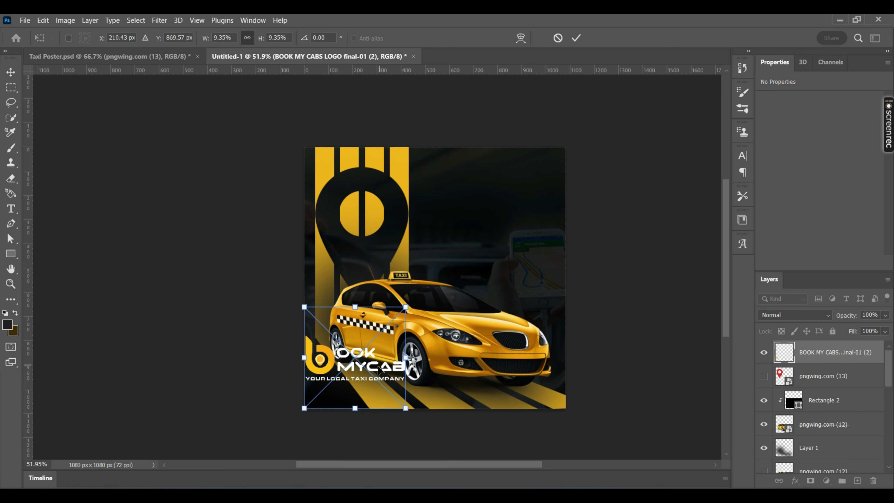
left_click_drag(379, 370, 541, 182)
left_click_drag(514, 119, 514, 142)
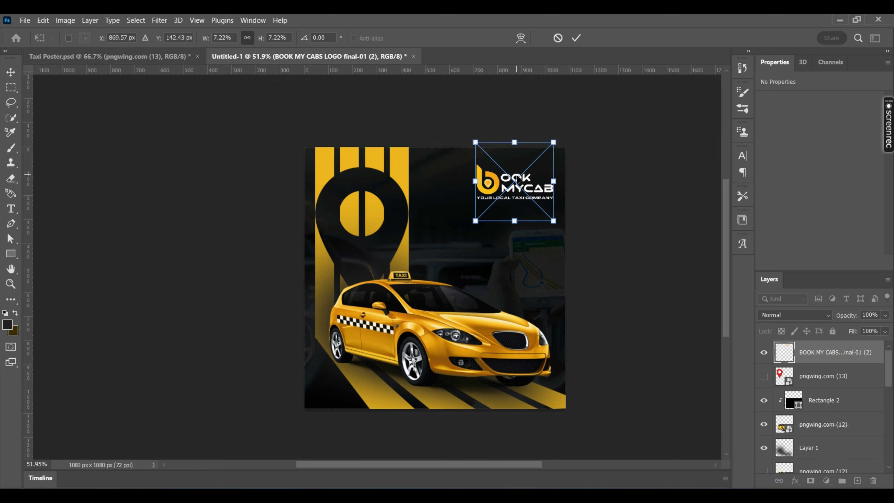
left_click_drag(518, 179, 532, 138)
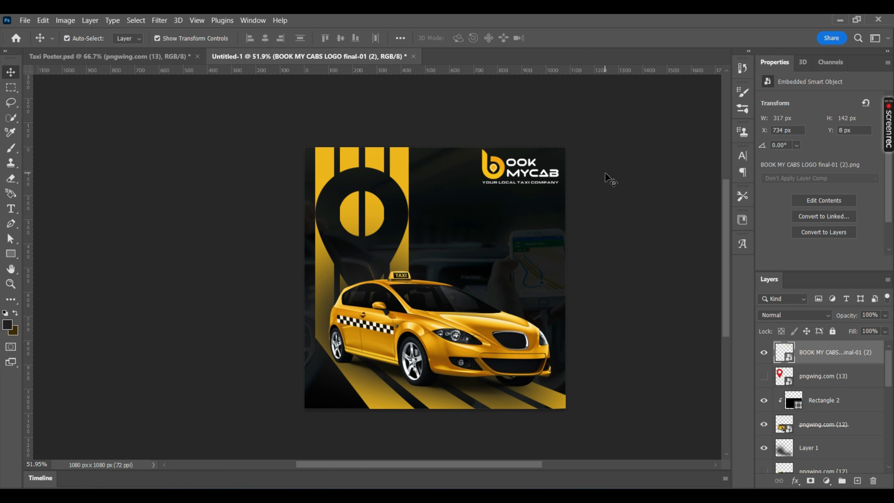
left_click(577, 175)
left_click_drag(503, 162, 503, 168)
left_click(604, 136)
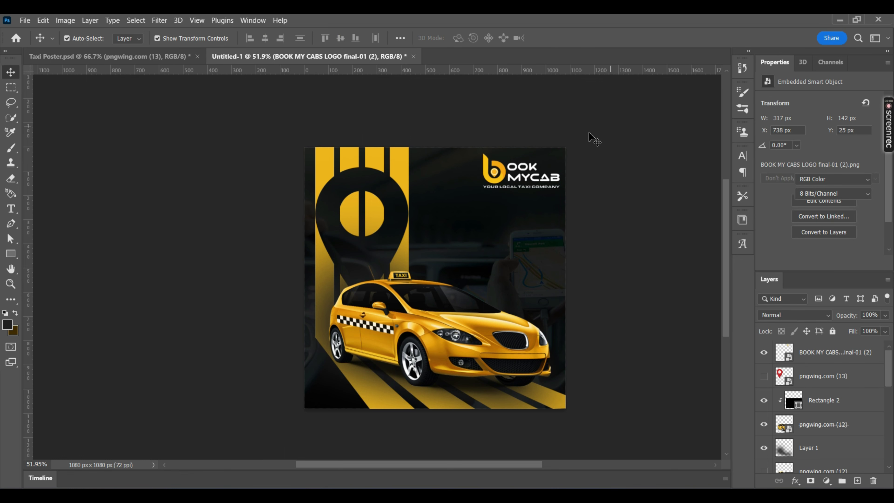
Step: Add the white text "Taxi Services" in Arial Regular 12 pt just below the logo
left_click(11, 208)
left_click(488, 207)
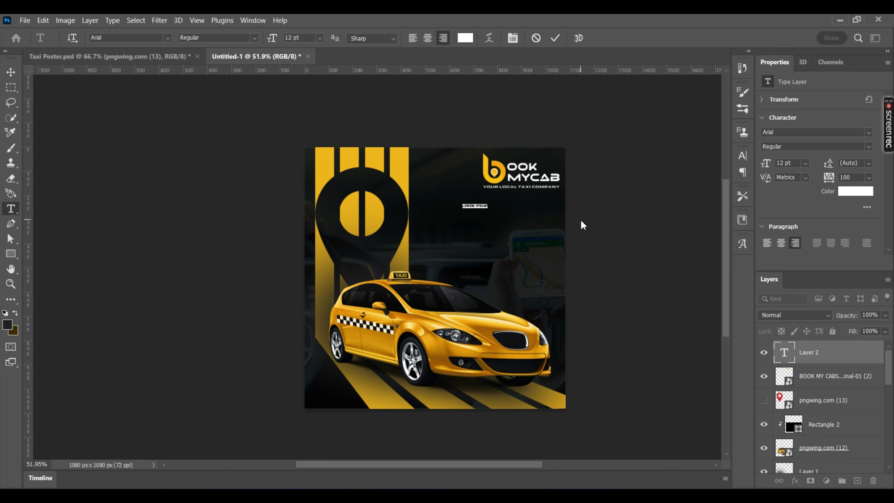
type("TAXI SERVICES")
left_click(554, 38)
key("v")
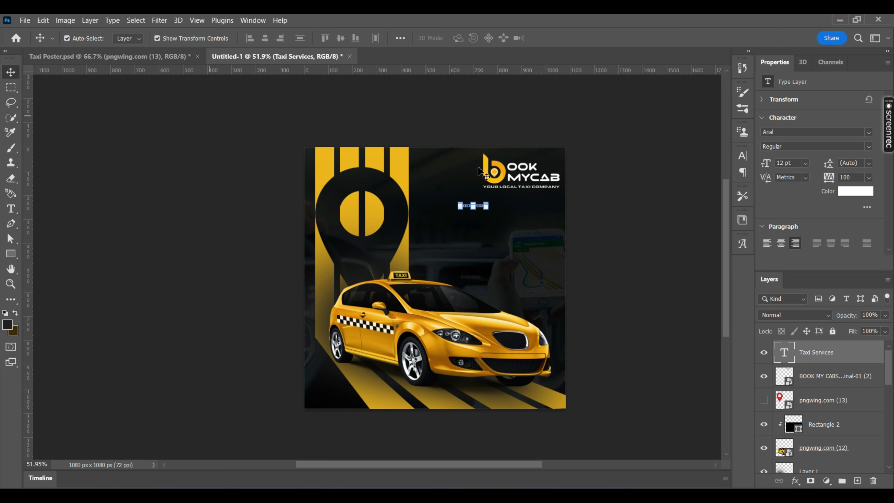
Step: Set the "Taxi Services" text in the Anton font and enlarge it to about 61.9 pt below the logo
left_click_drag(488, 205, 539, 207)
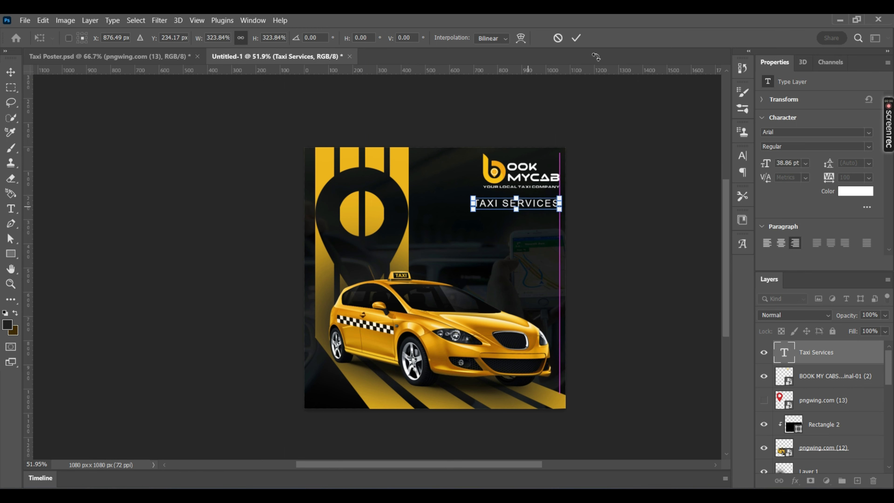
left_click(575, 39)
left_click(868, 133)
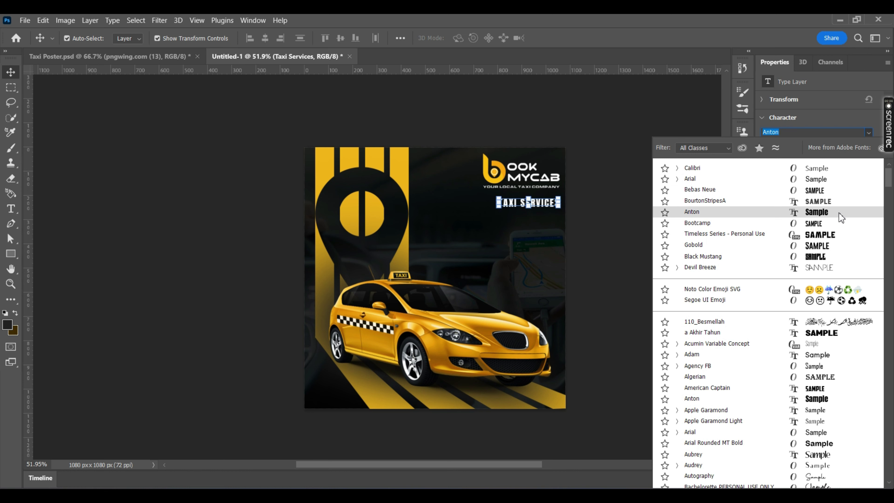
left_click(839, 212)
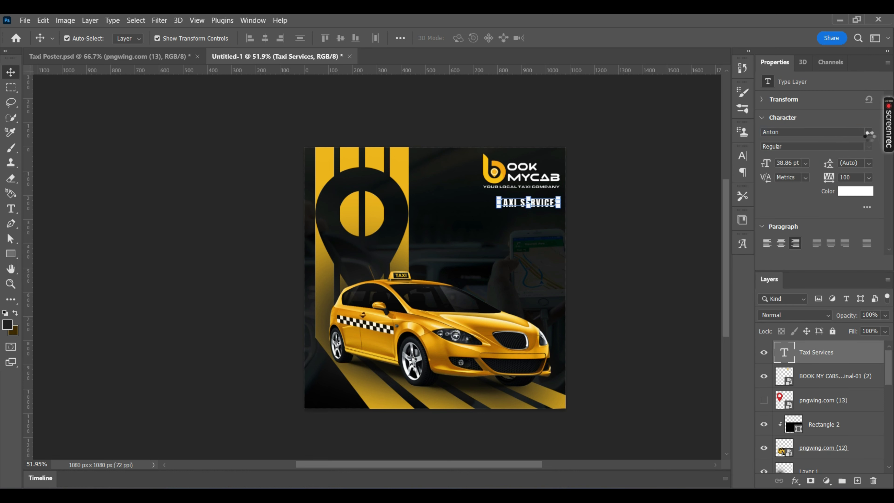
left_click_drag(498, 203, 461, 203)
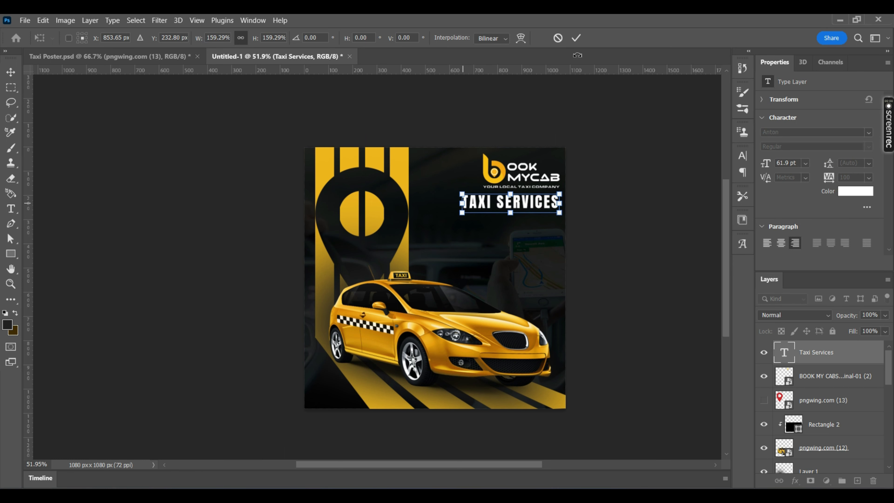
left_click(576, 38)
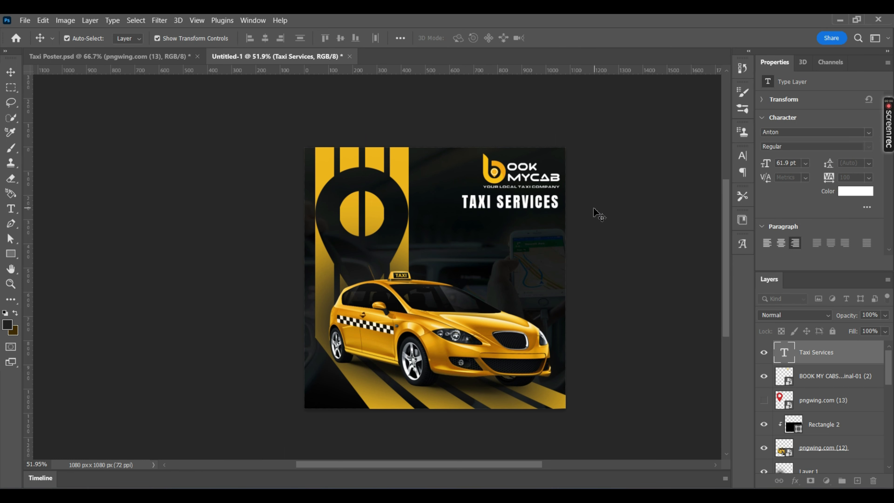
Step: Change the "Taxi Services" font to Timeless Series - Personal Use and set its tracking to 0
double_click(540, 209)
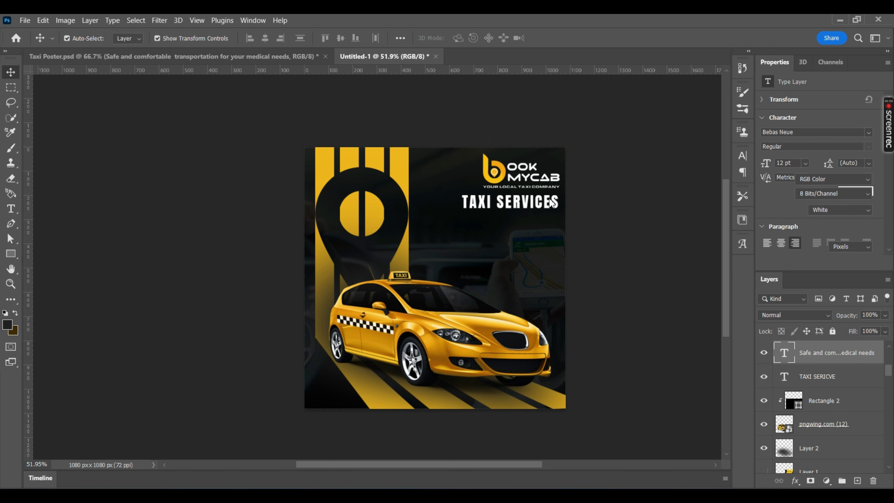
left_click(868, 134)
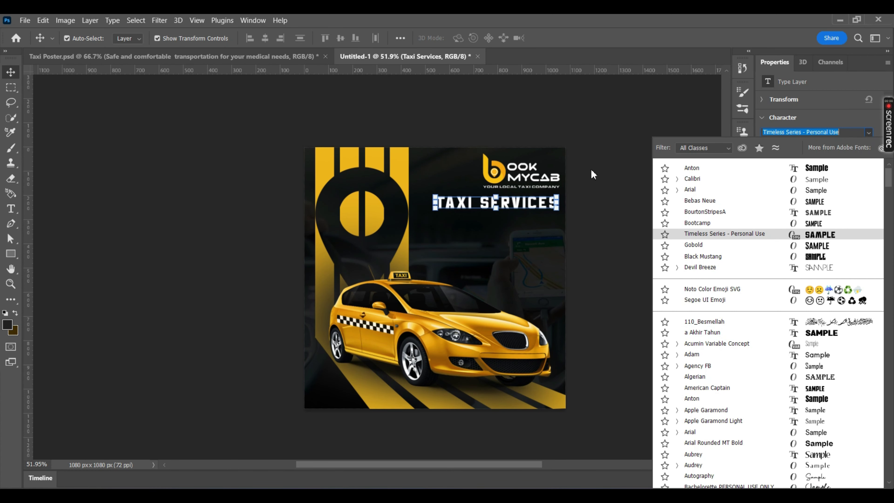
key("Return")
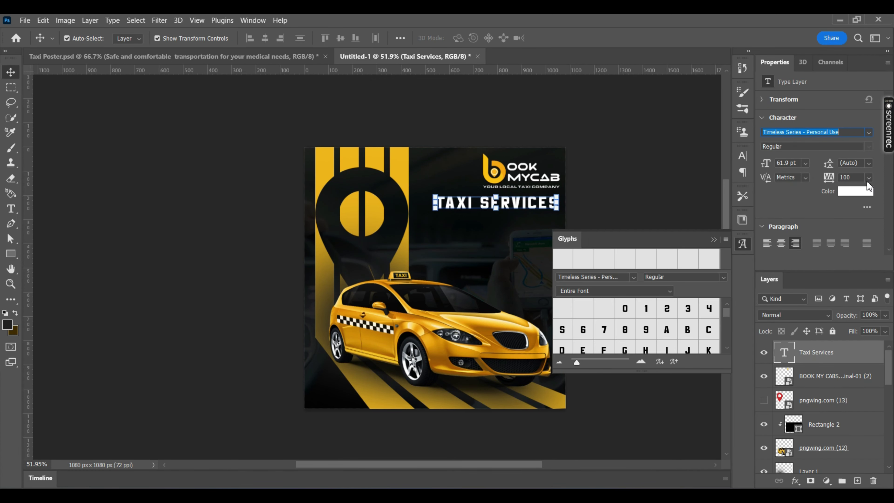
left_click(867, 178)
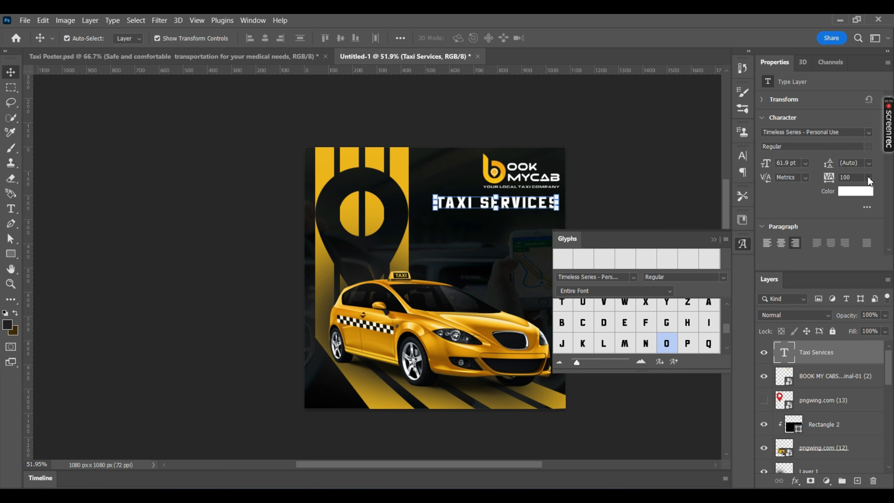
left_click(867, 176)
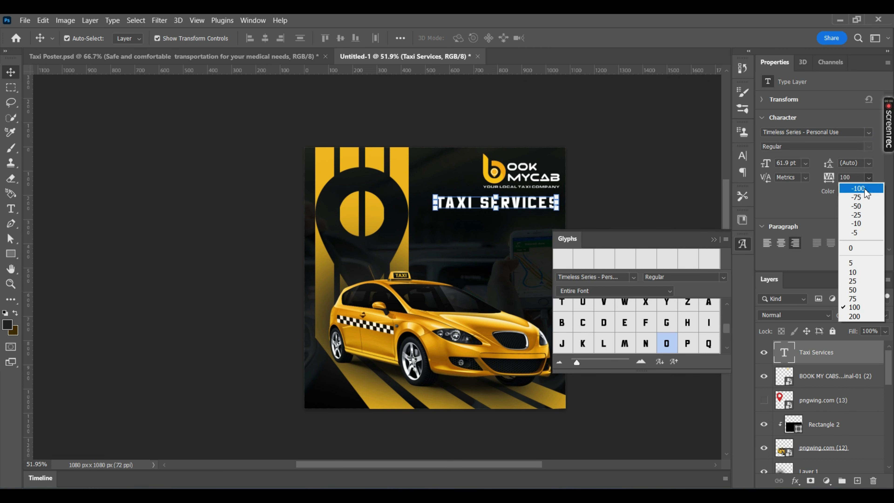
left_click(851, 248)
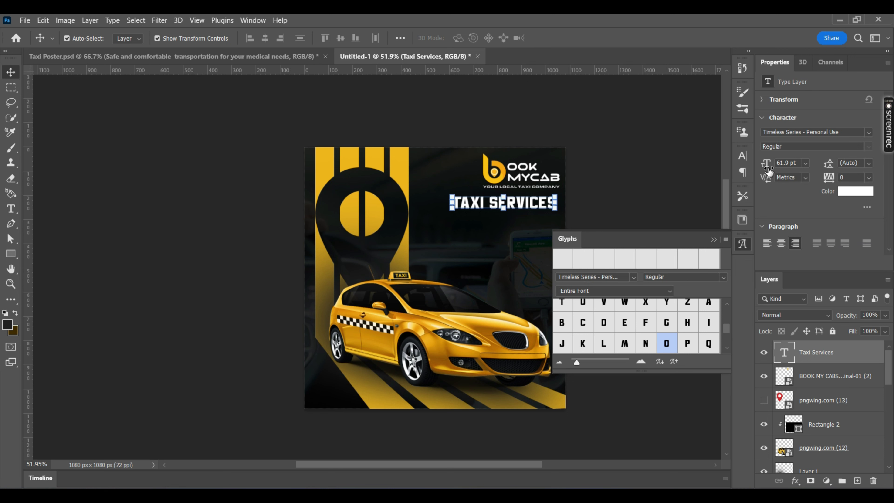
left_click(688, 165)
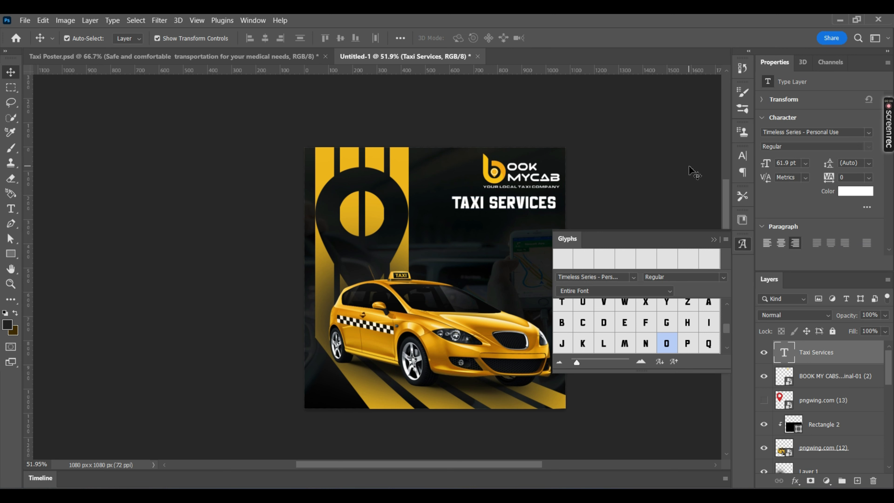
left_click(713, 239)
scroll(780, 232, "down", 3)
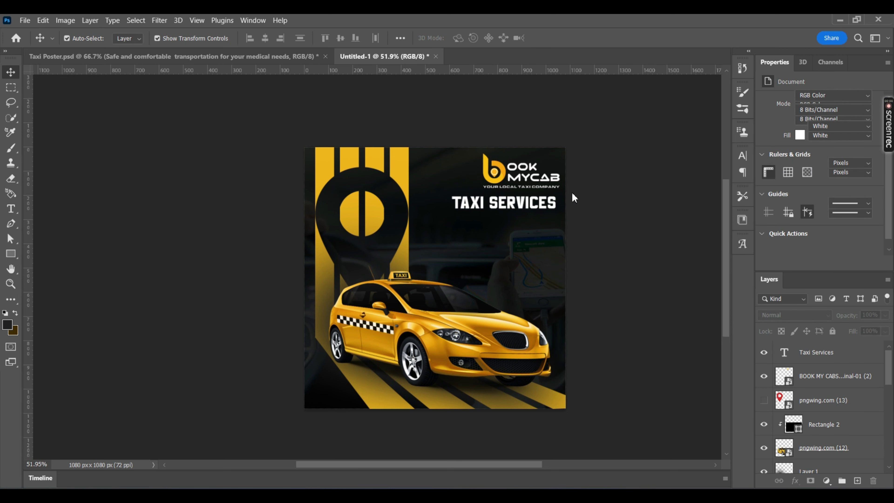
Step: Color the "Taxi Services" text with the yellow eeb515 sampled from the poster's stripes
left_click(549, 206)
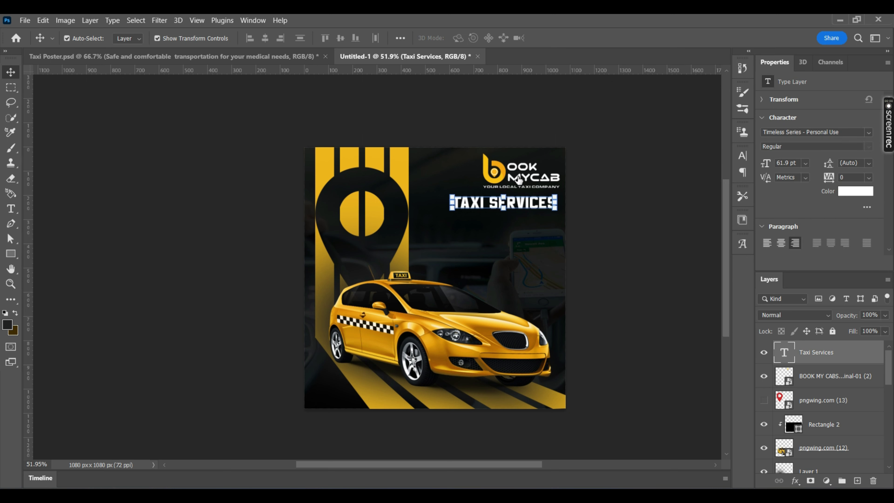
left_click(855, 191)
left_click(407, 253)
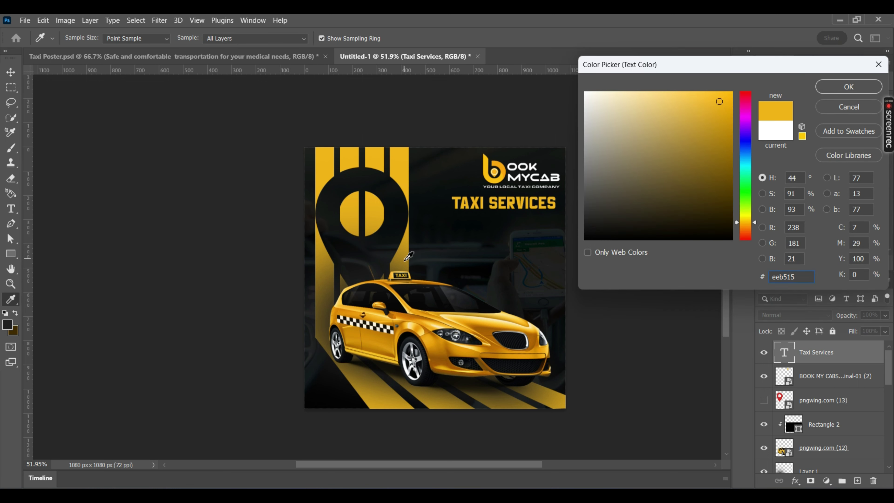
left_click(412, 244)
left_click(403, 163)
left_click(850, 87)
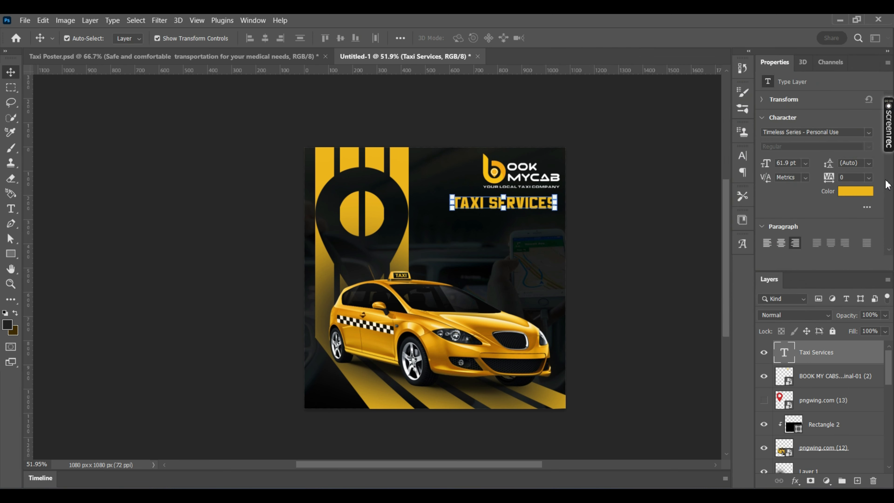
Step: Brighten the "Taxi Services" text color to the fully saturated yellow ffbc00
left_click(863, 193)
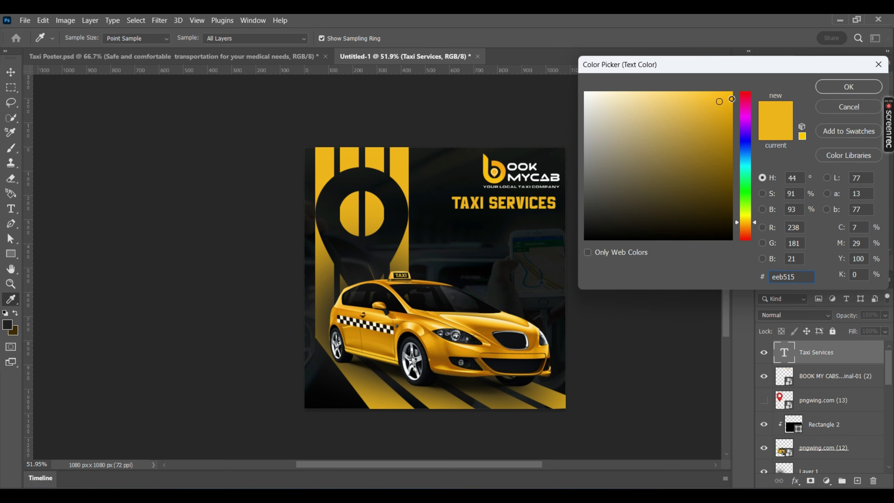
left_click_drag(742, 85, 811, 89)
left_click(827, 90)
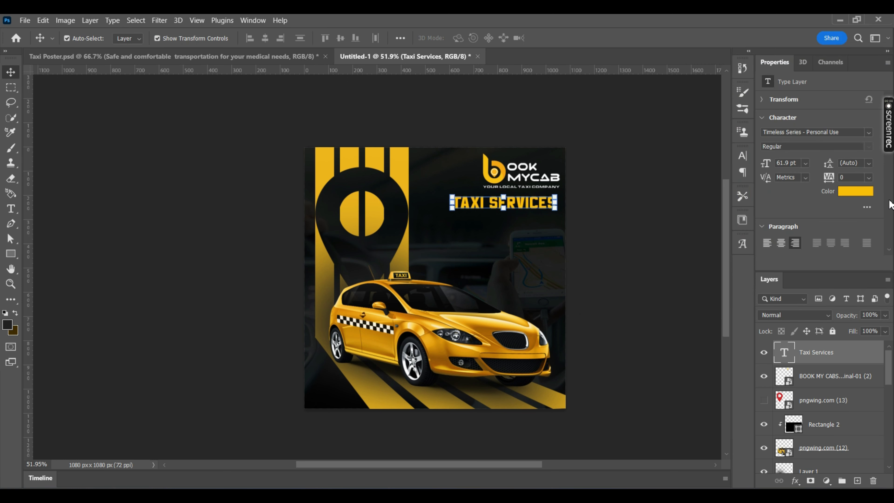
left_click(860, 193)
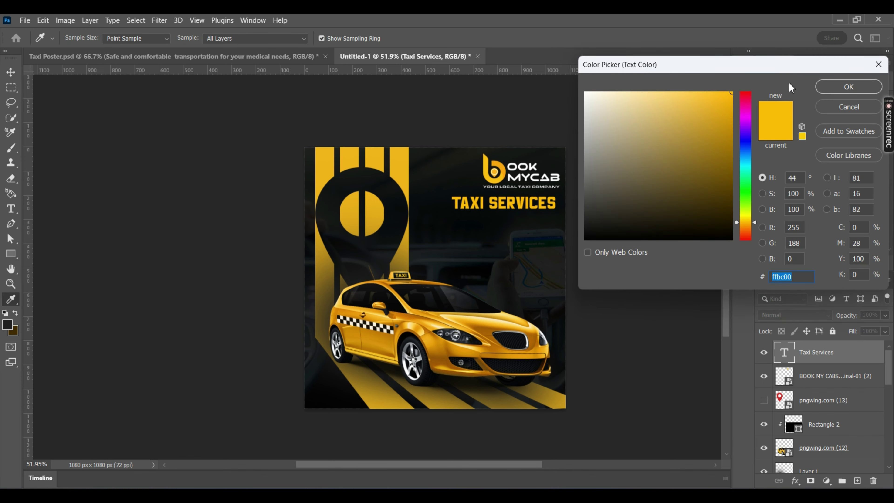
left_click(830, 86)
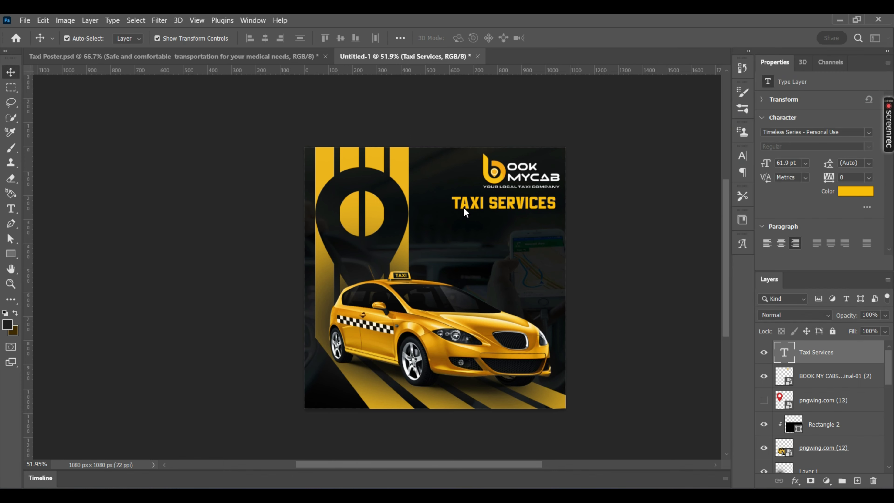
Step: Enlarge the "Taxi Services" text to about 65.75 pt and nudge its right edge toward the logo's right edge
left_click_drag(451, 203, 445, 202)
left_click(576, 38)
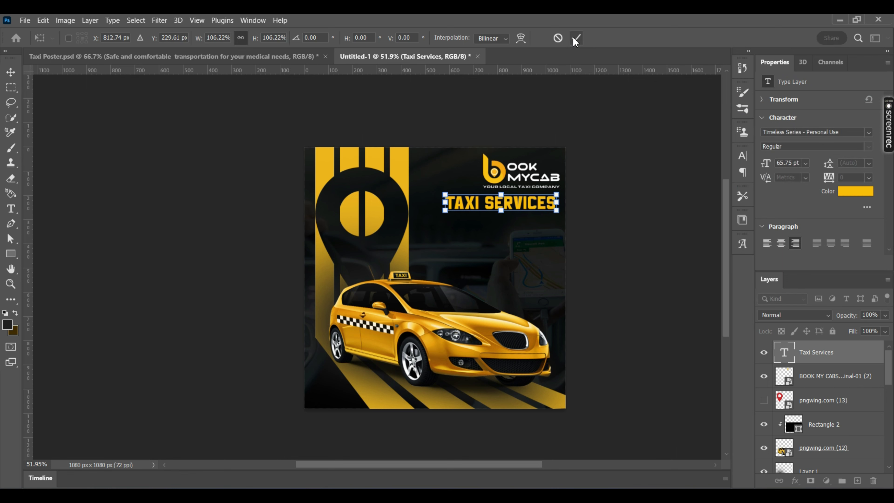
left_click_drag(534, 198, 536, 199)
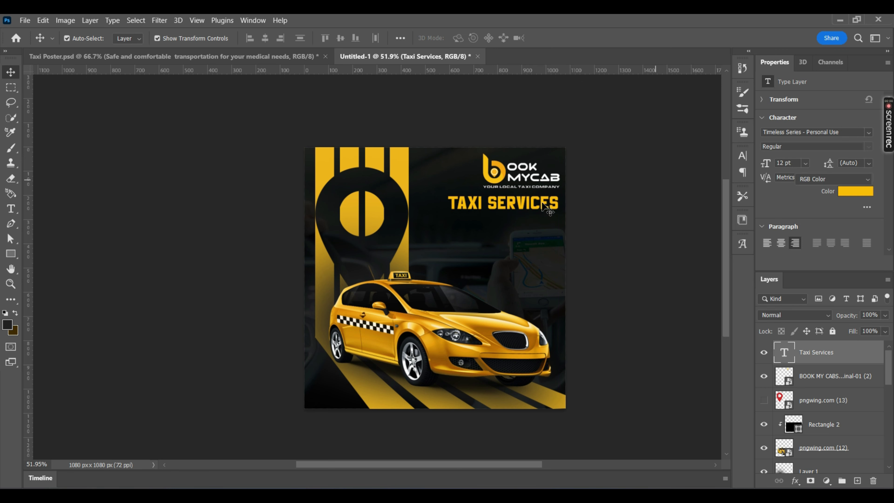
Step: Paste the tagline "Safe and comfortable transportation for your medical needs" and place it just below "Taxi Services", flush with its right edge
key("ctrl+v")
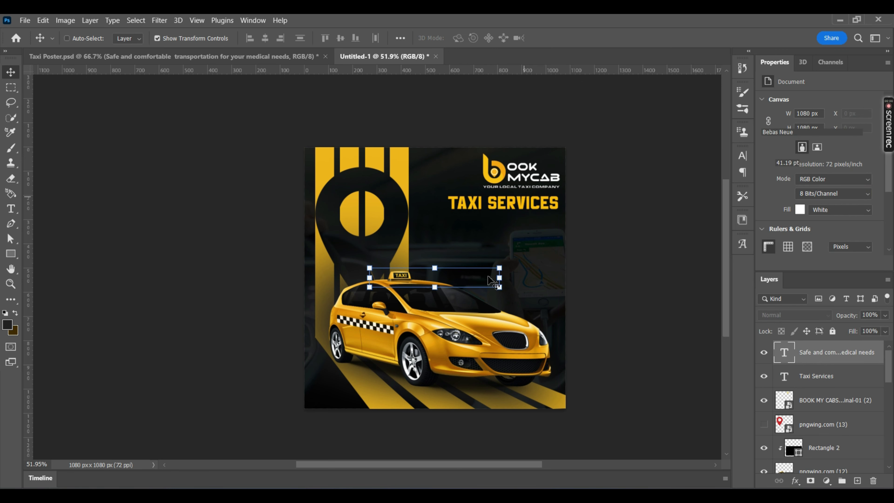
key("ctrl")
left_click_drag(486, 262, 535, 222)
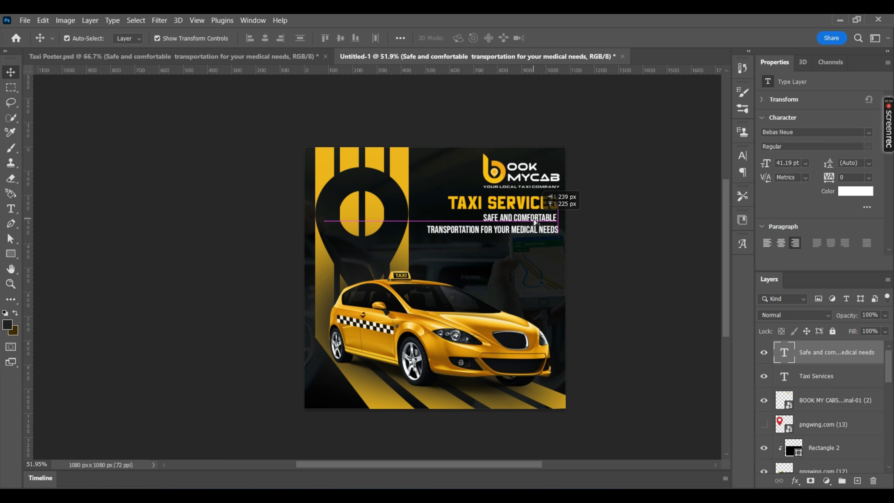
left_click(605, 183)
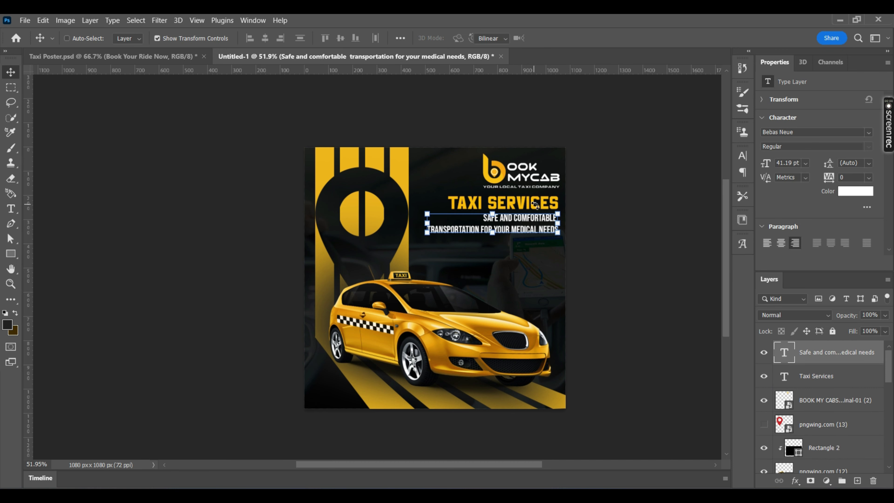
key("ctrl+t")
key("Return")
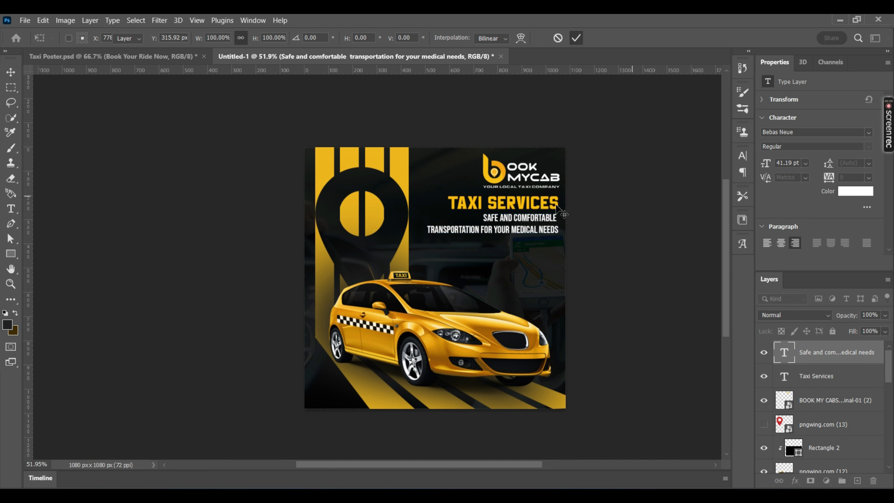
Step: Scale the "Taxi Services" text by 118.81% to about 78.12 pt so it matches the tagline's width
left_click(556, 206)
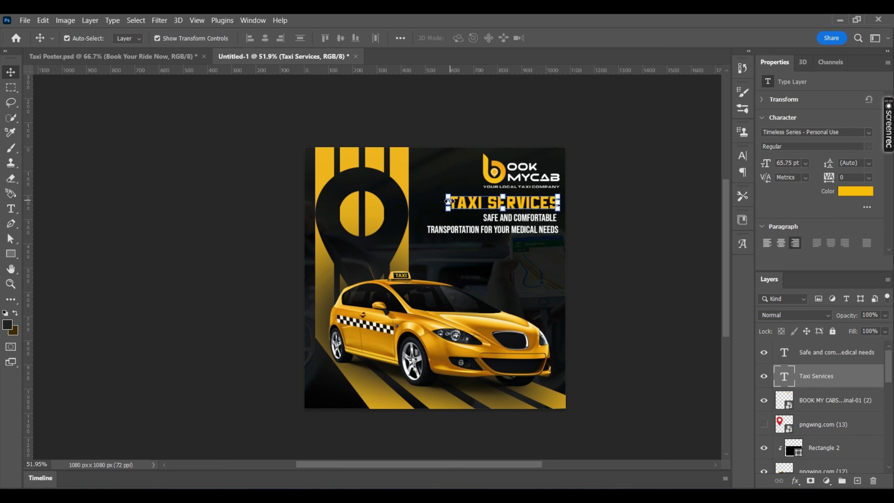
left_click_drag(449, 203, 434, 203)
left_click(576, 38)
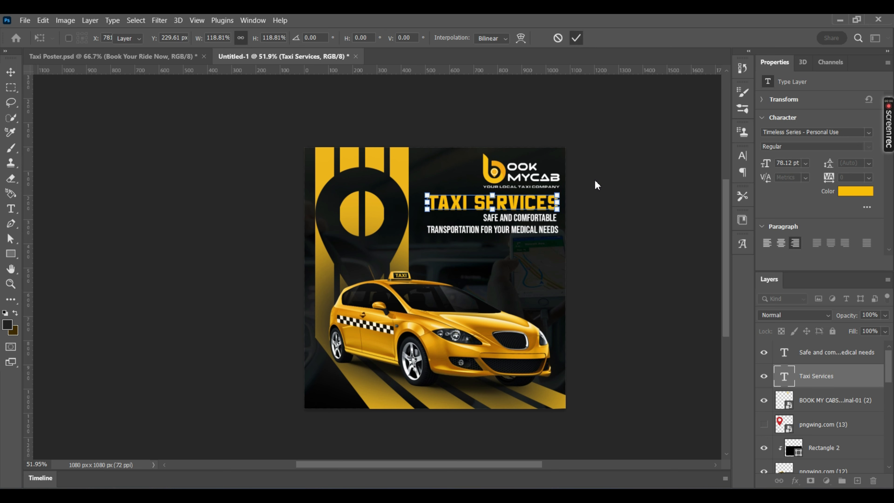
left_click(589, 186)
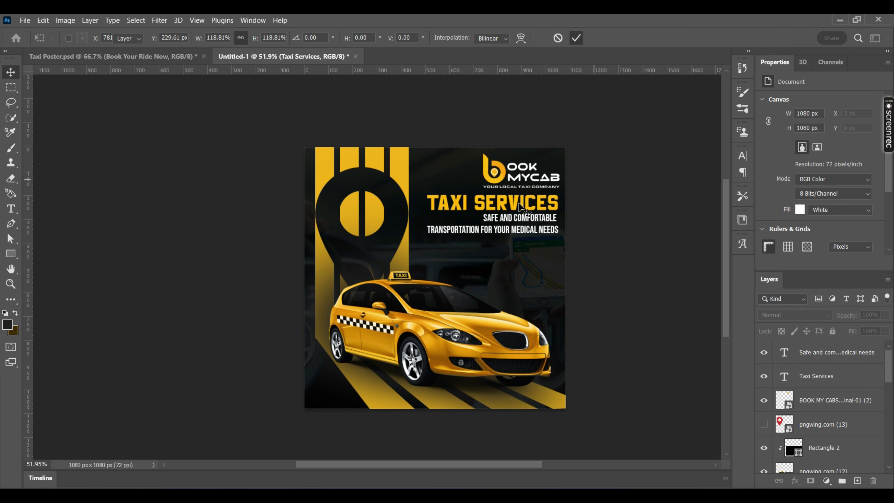
Step: Draw a dark rectangle about 479 by 100 px below the tagline, at about X 552 px, Y 400 px
left_click(11, 253)
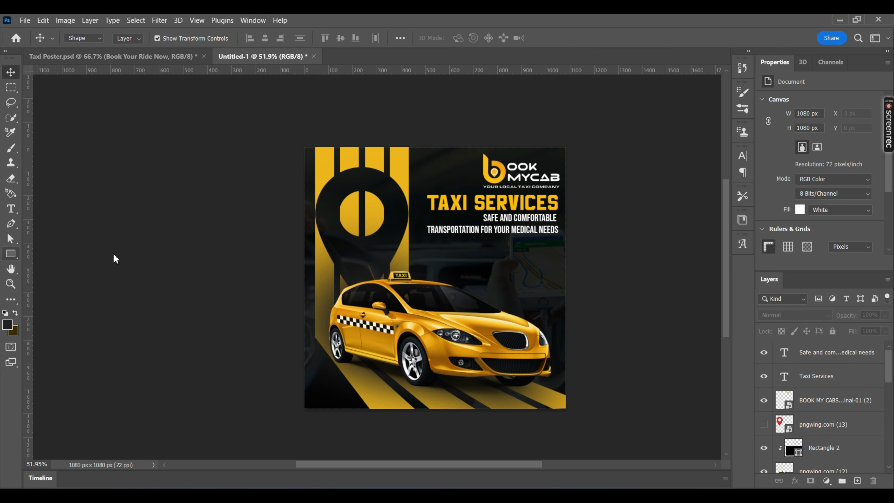
left_click(441, 245)
left_click_drag(437, 243, 555, 267)
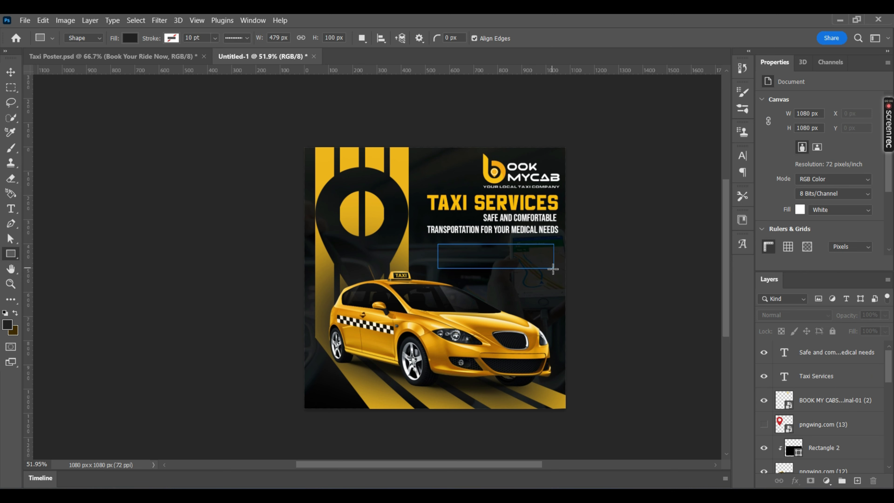
left_click(11, 72)
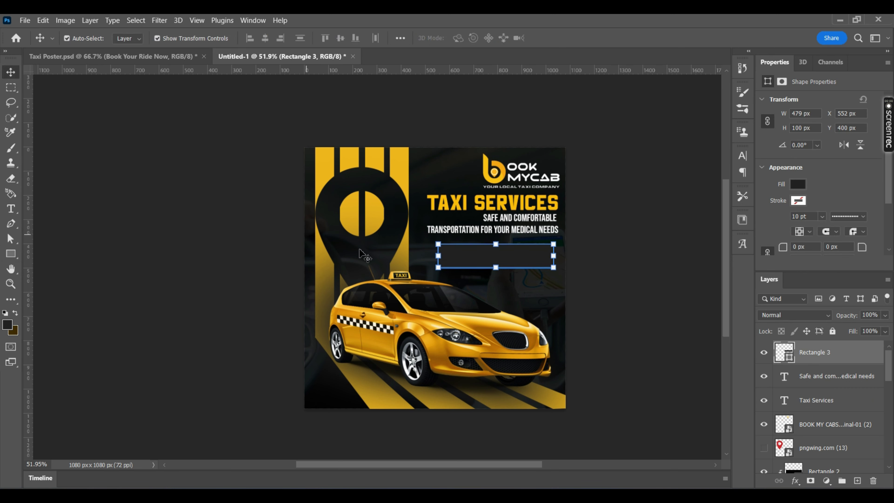
Step: Round all corners of the rectangle below the tagline to a radius of about 31 px
scroll(535, 335, "up", 5)
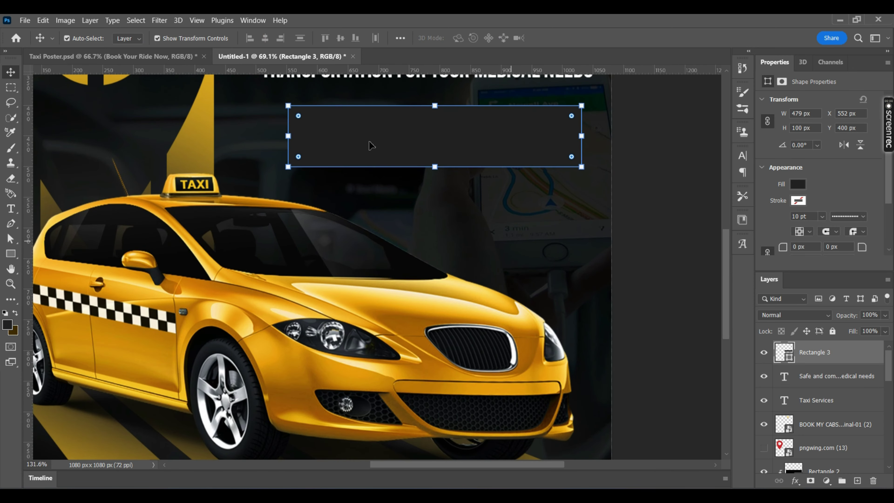
left_click_drag(403, 213, 408, 316)
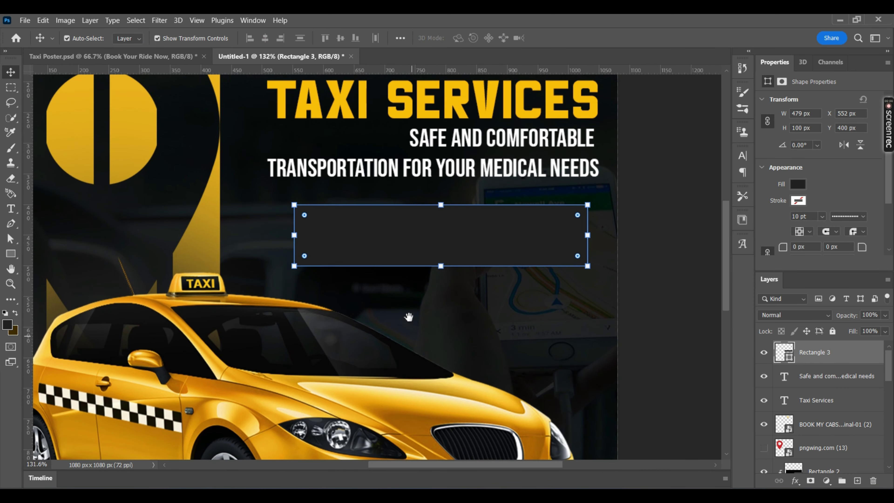
mouse_move(304, 215)
left_mouse_down()
mouse_move(319, 225)
mouse_move(316, 217)
mouse_move(309, 223)
left_mouse_up()
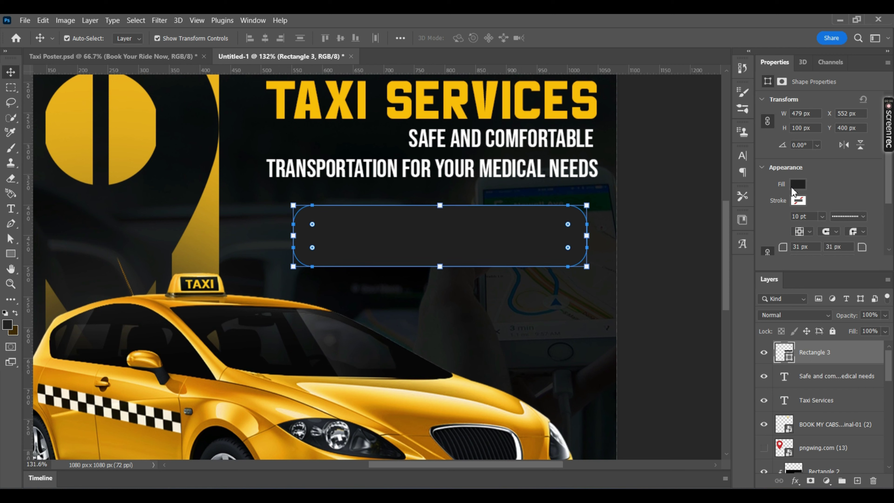
Step: Give the rounded rectangle below the tagline a yellow stroke and remove its fill
left_click(798, 201)
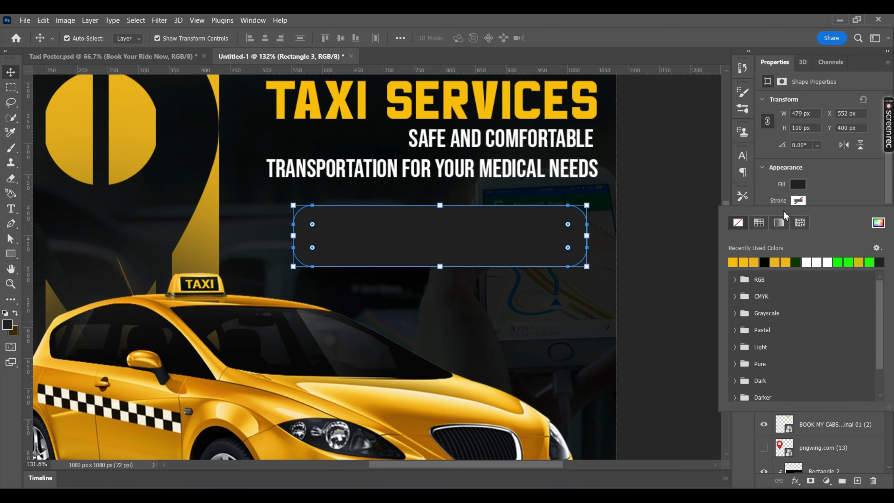
left_click(733, 262)
left_click(797, 184)
left_click(798, 184)
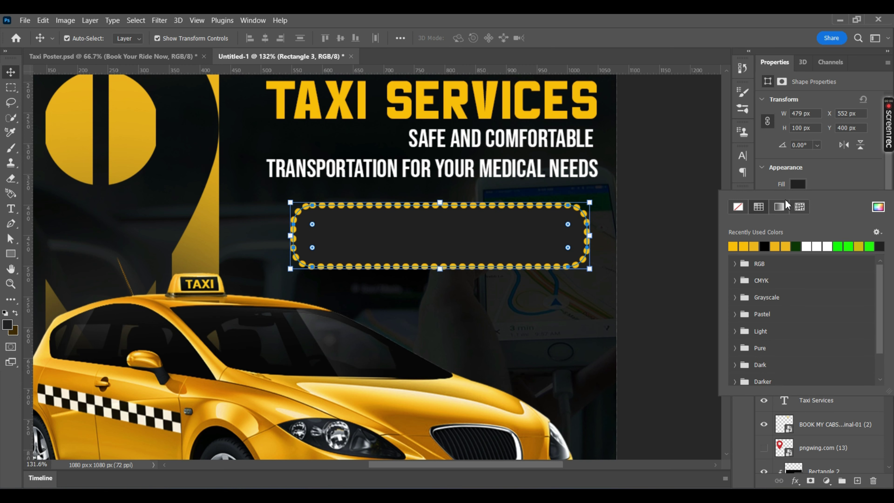
left_click(737, 208)
left_click(831, 187)
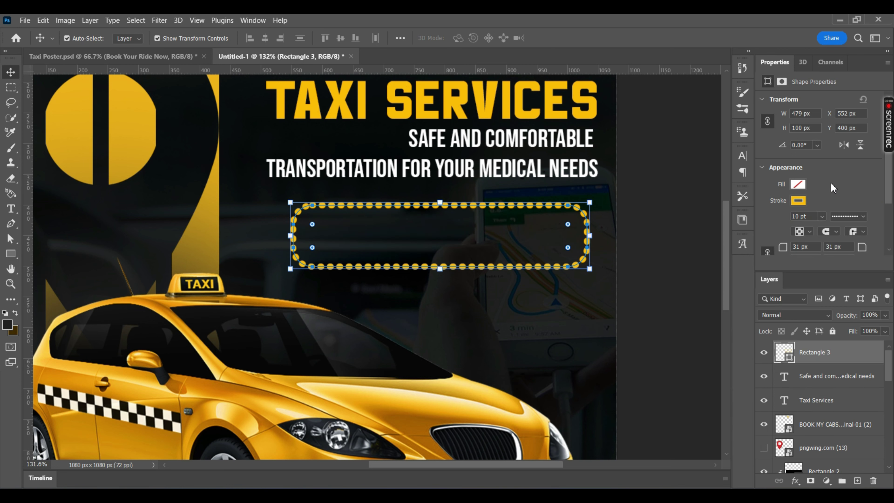
Step: Change the rounded rectangle's stroke to a solid line with a width of 4 pt
left_click(856, 219)
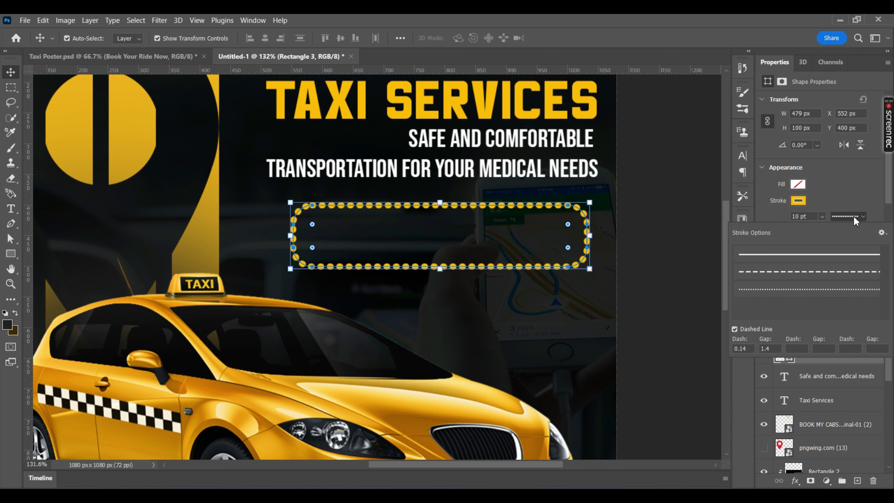
left_click(841, 195)
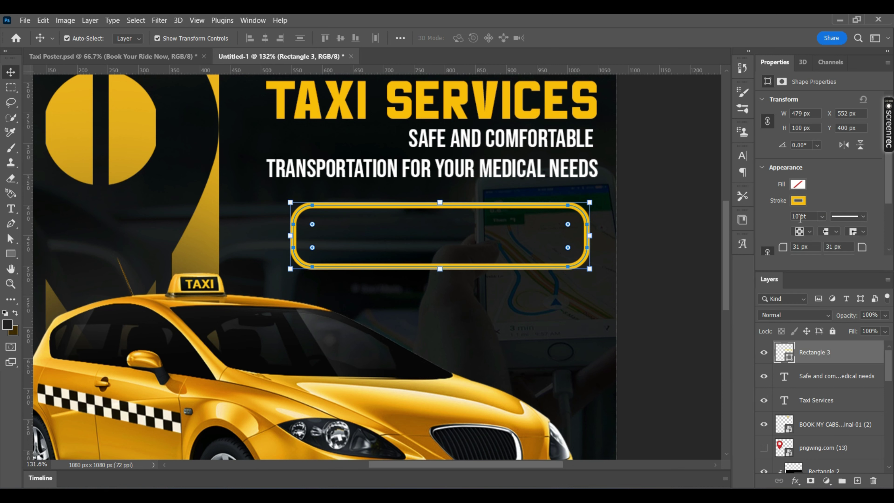
type("5")
key("Return")
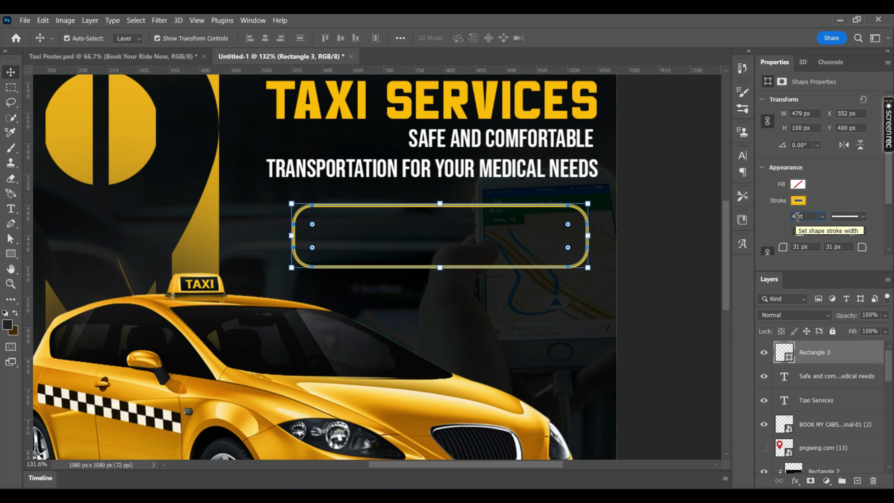
Step: Paste the text "Book Your Ride Now" and place it inside the rounded yellow outline
left_click(670, 193)
key("ctrl+v")
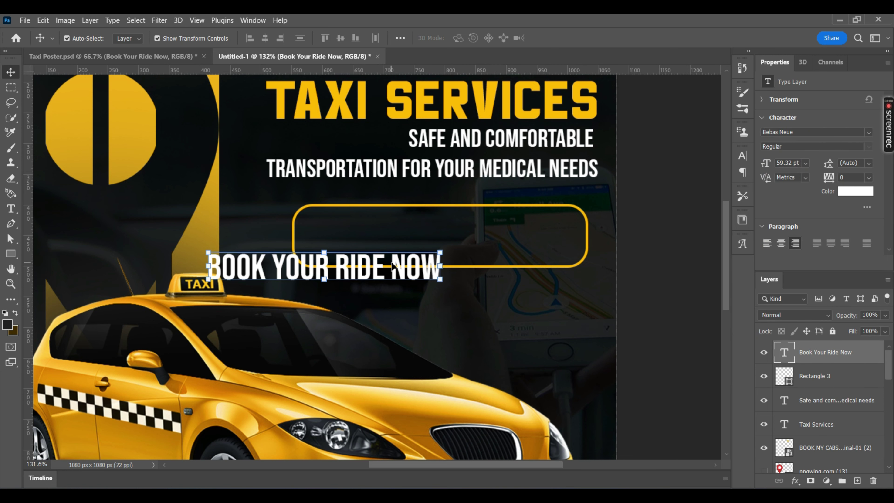
left_click_drag(393, 265, 507, 235)
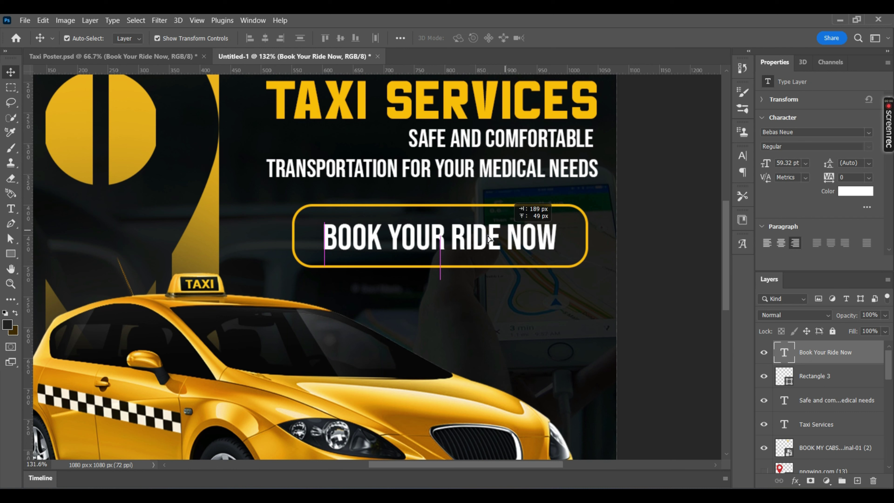
Step: Scale the rounded outline proportionally to 94.97%, about 454.9 px wide, keeping its right edge in place
left_click(294, 240)
key("ctrl+t")
left_click_drag(294, 235, 307, 235)
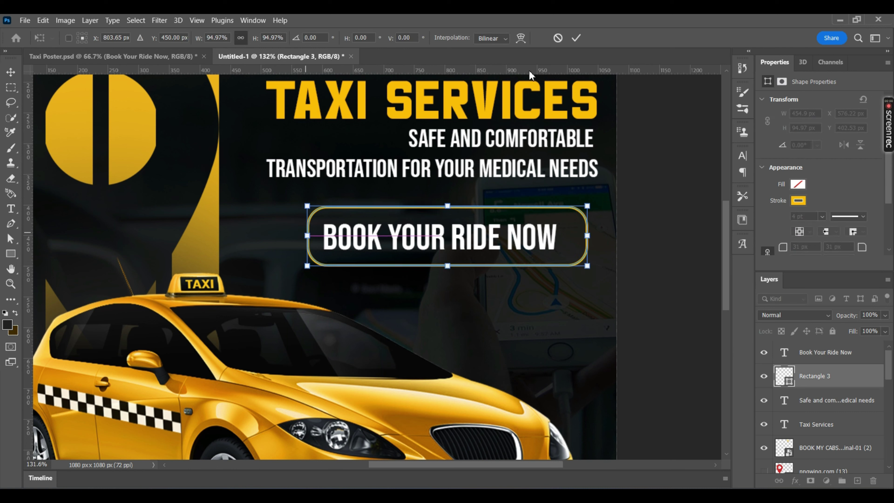
left_click(684, 184)
Step: Centre the "Book Your Ride Now" text horizontally within the rounded outline
left_click_drag(542, 243, 549, 243)
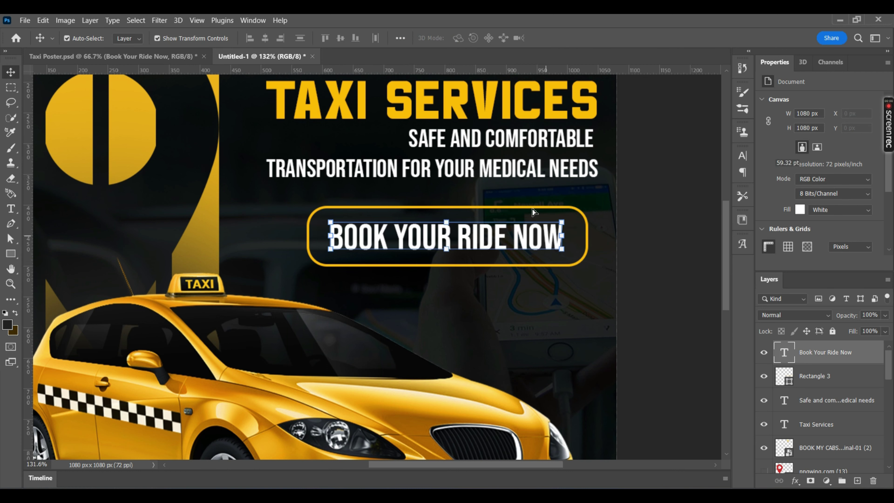
key("ctrl+t")
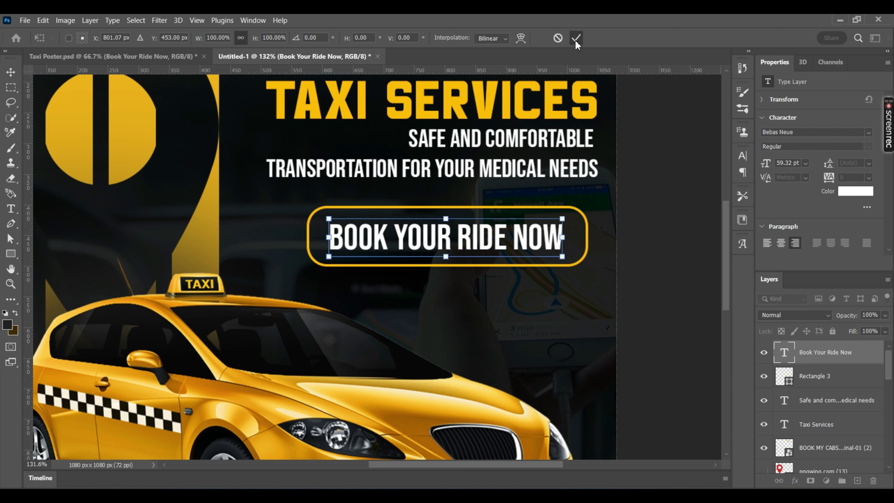
key("Return")
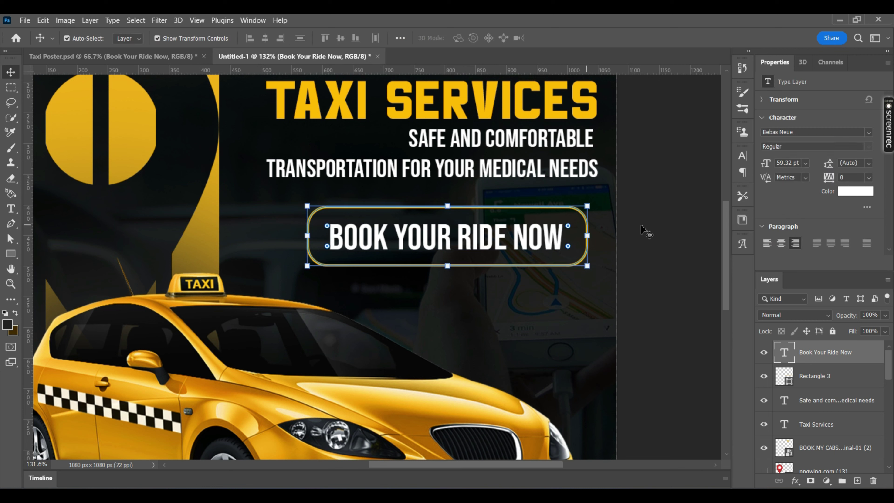
scroll(800, 193, "down", 5)
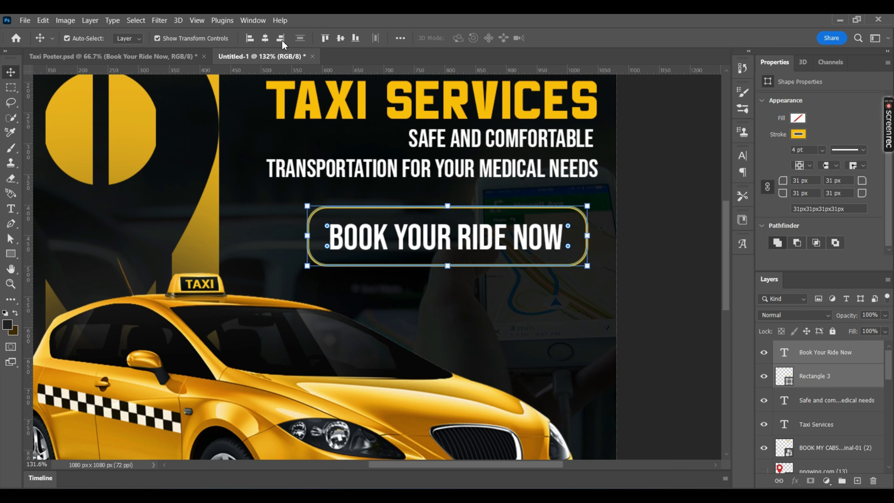
left_click(265, 38)
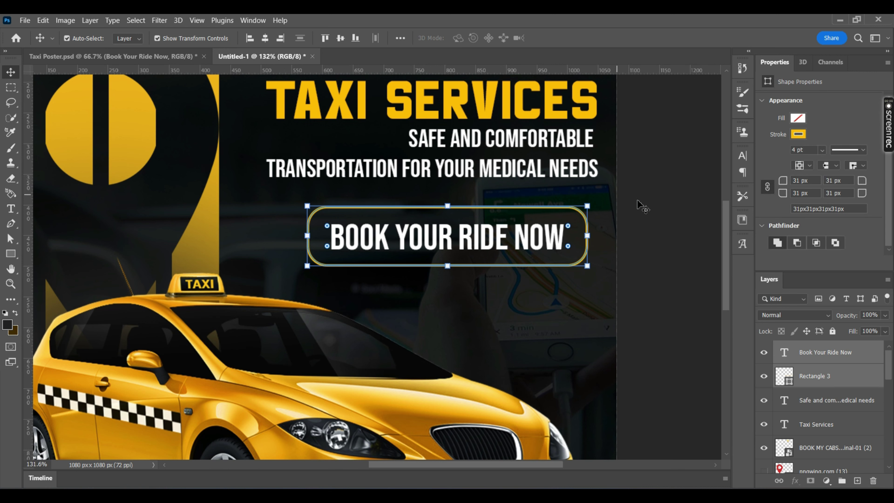
left_click(657, 213)
Step: Move the "Book Your Ride Now" text and its outline together slightly up and to the right, closer to the tagline
key("ctrl+0")
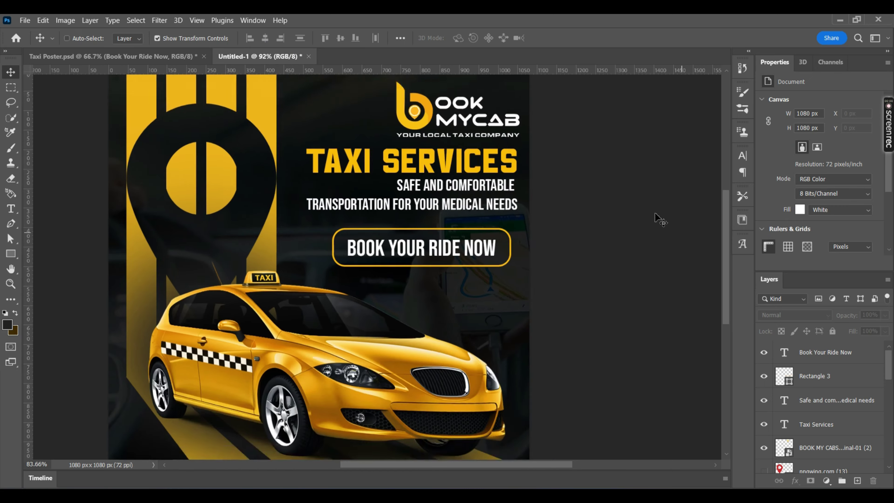
left_click(453, 250, "ctrl")
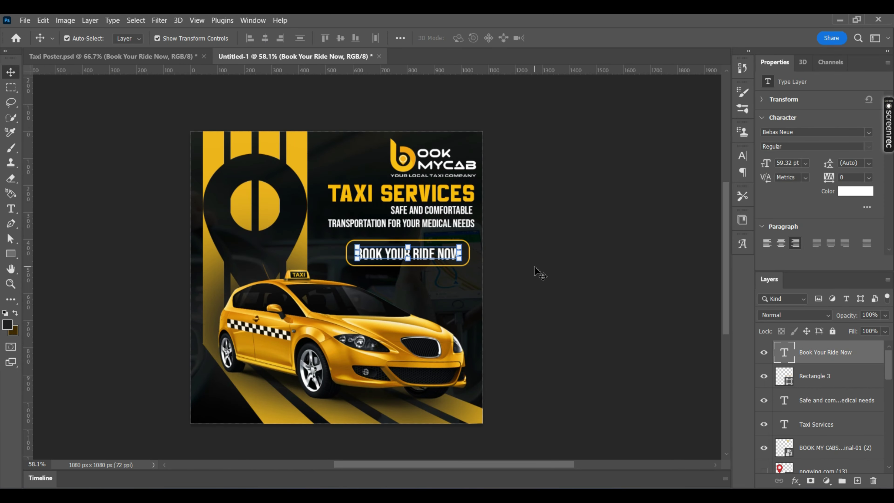
left_click(621, 309)
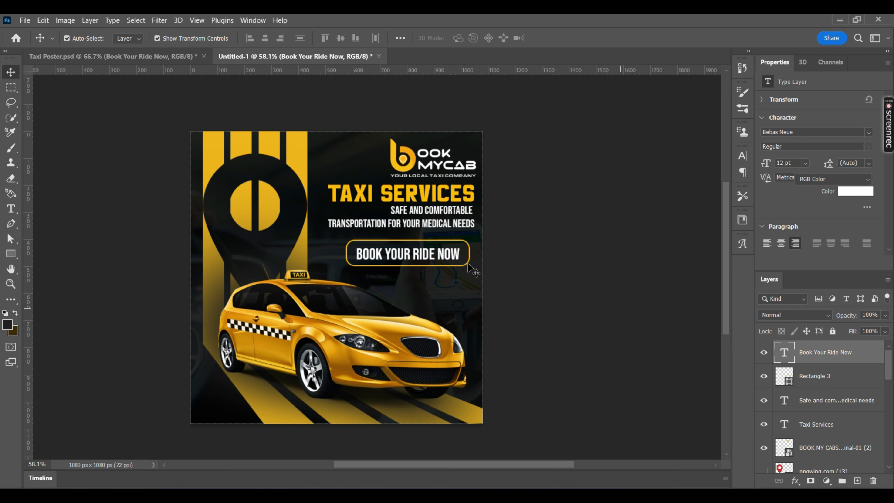
left_click(469, 266, "shift")
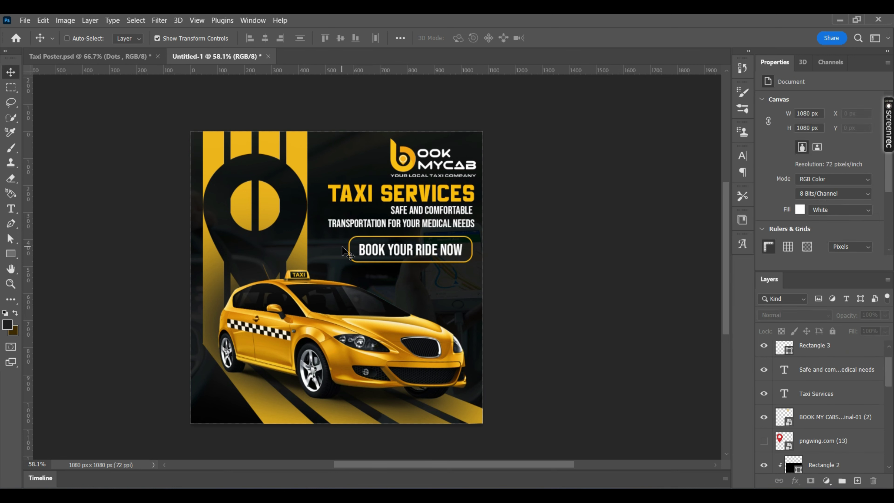
Step: Paste the yellow dots pattern and place it in the poster's lower-left corner
key("ctrl+v")
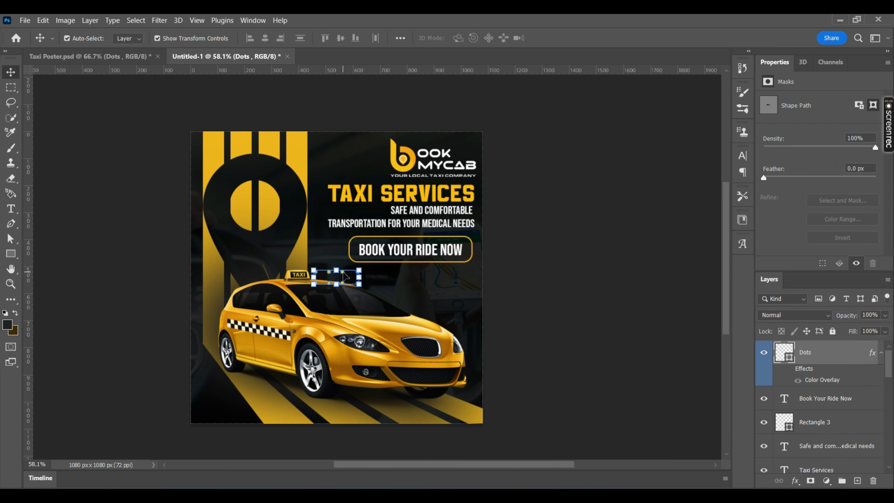
left_click(342, 272, "ctrl")
left_click_drag(344, 276, 230, 404)
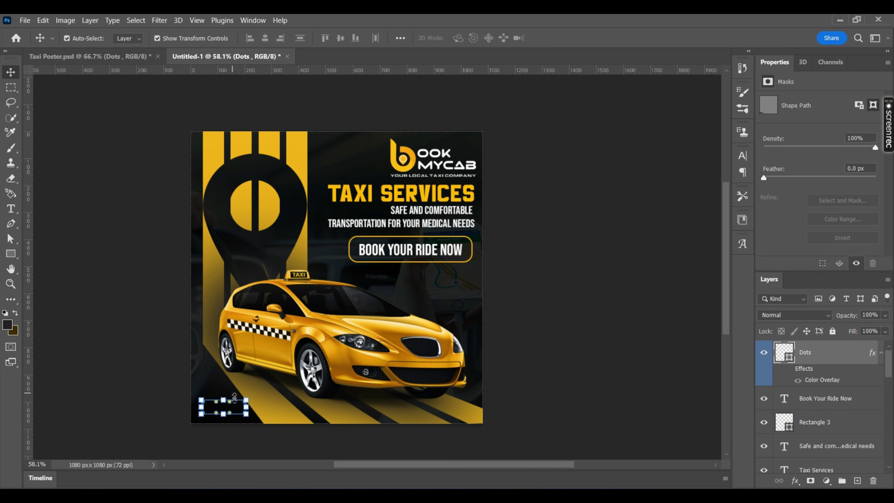
left_click(133, 373)
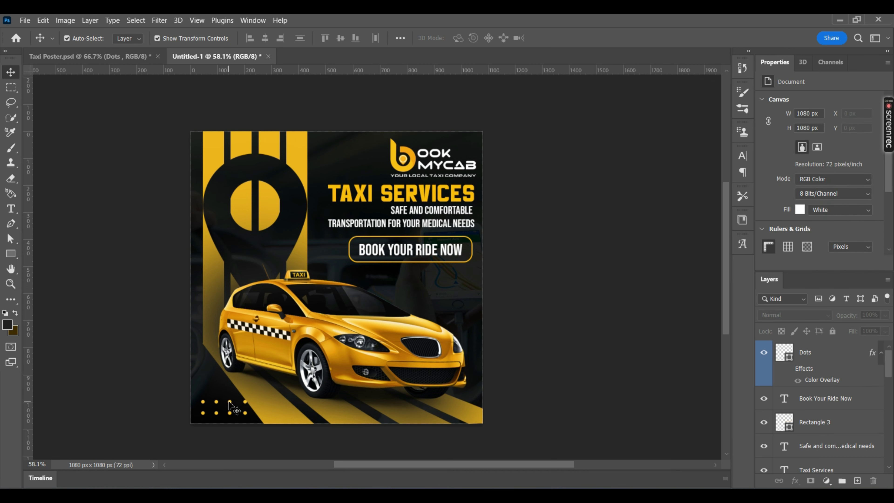
Step: Draw a dark circle about 12 px across over the first dot of the pattern's upper row
scroll(226, 401, "up", 5)
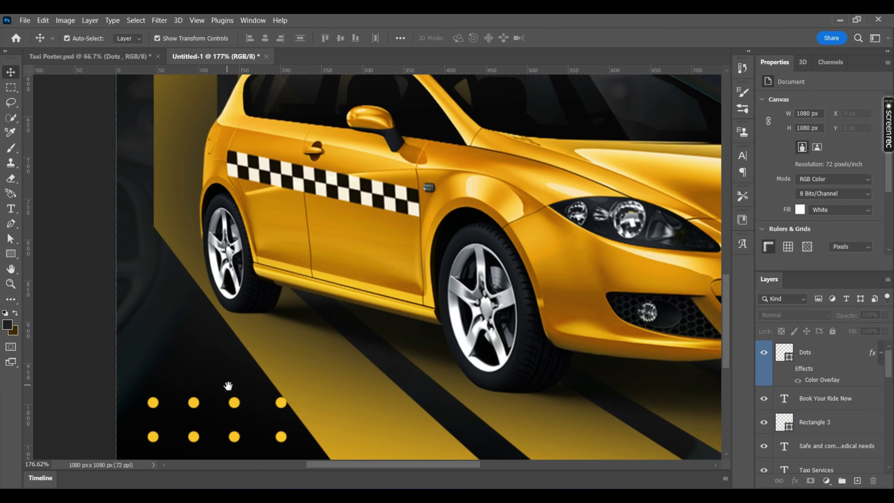
left_click_drag(228, 385, 240, 339)
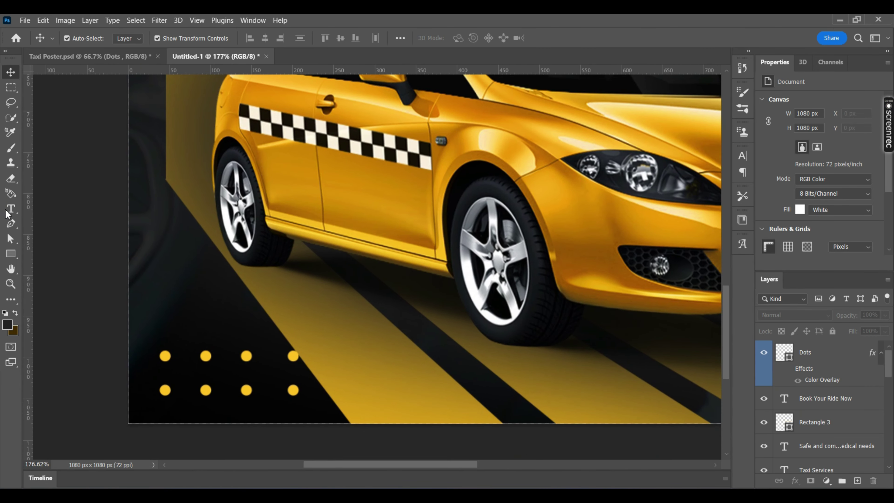
left_click(11, 254)
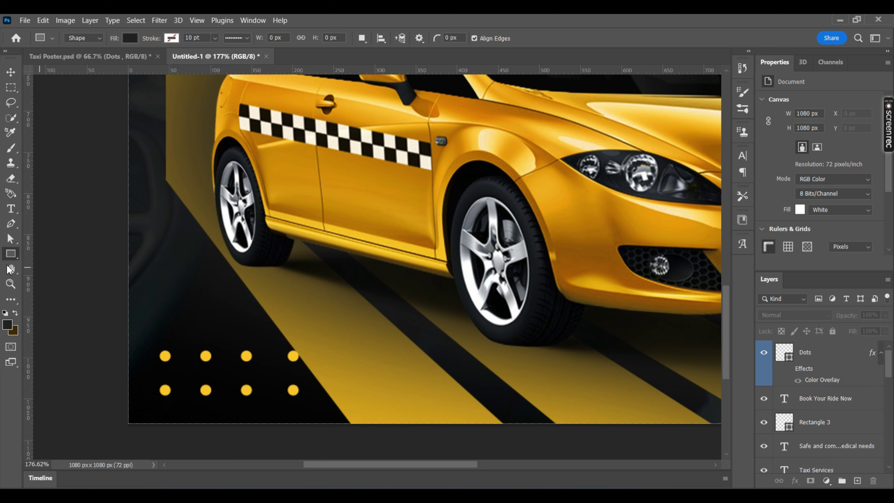
right_click(8, 255)
left_click(39, 264)
left_click_drag(161, 353, 174, 363)
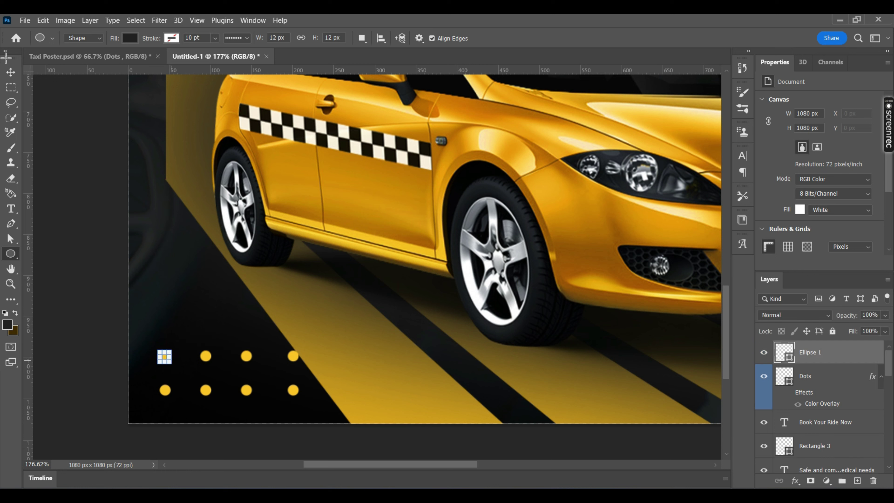
left_click(11, 73)
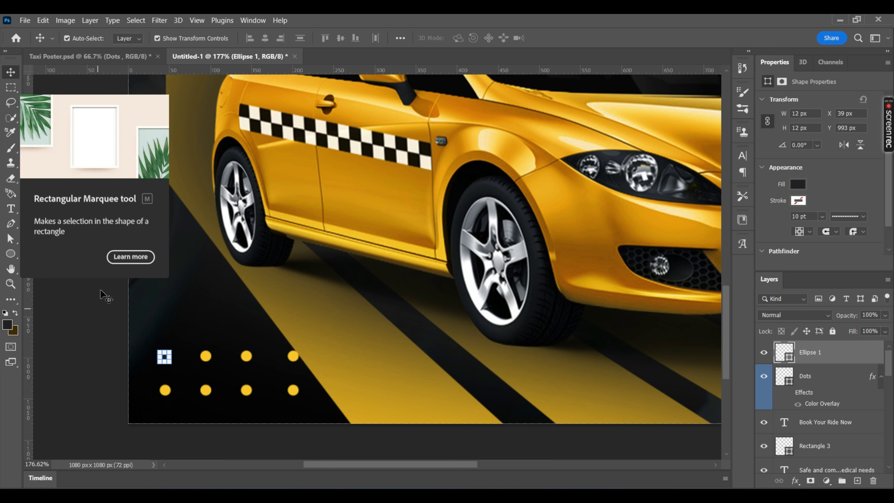
Step: Nudge the dark circle over the first dot to X 39 px, Y 992 px
left_click(110, 309)
left_click_drag(164, 357, 164, 355)
key("Down")
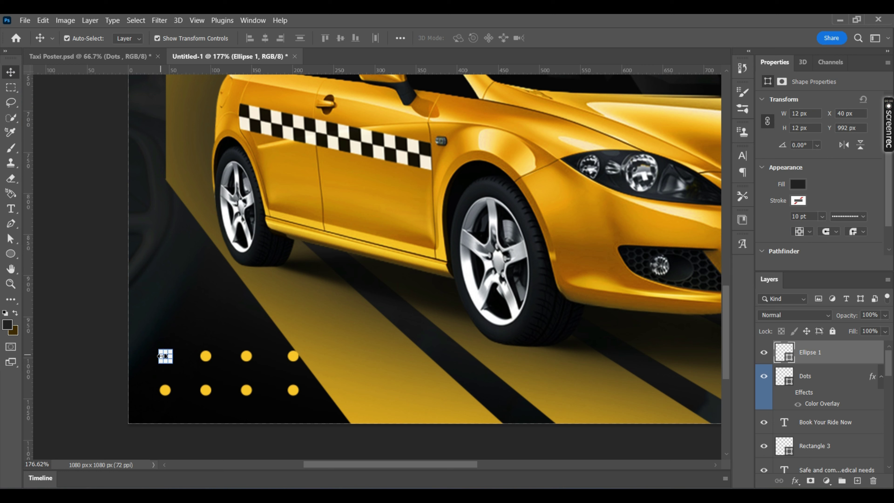
key("Left")
left_click(89, 307)
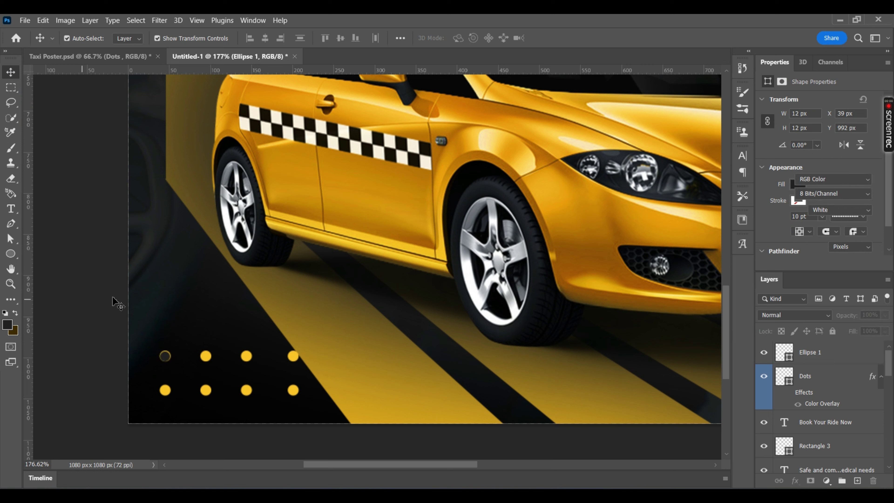
Step: Scale the dark circle by 125.94% to about 15.11 px so it covers the dot
left_click(168, 357)
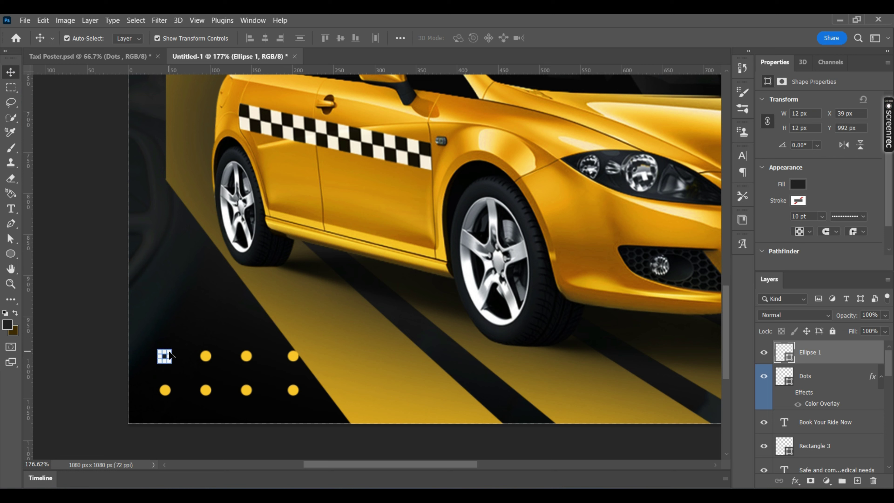
key("ctrl+t")
left_click_drag(172, 349, 174, 347)
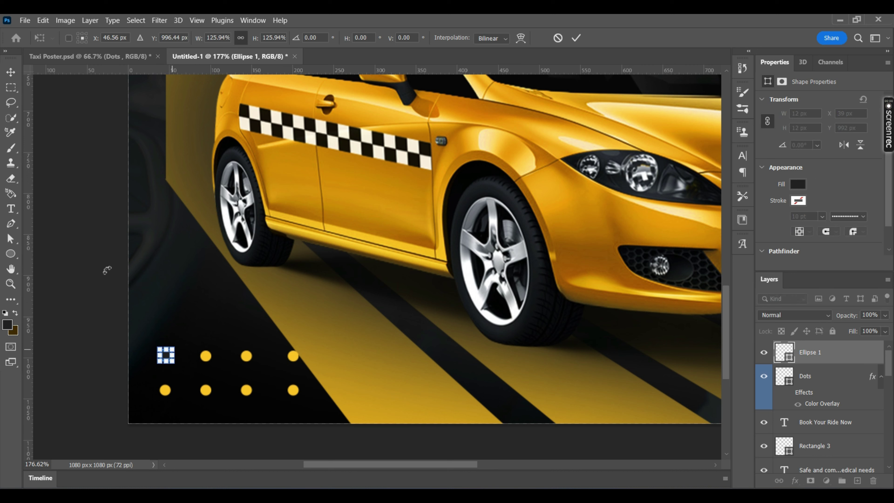
left_click(11, 72)
left_click(81, 219)
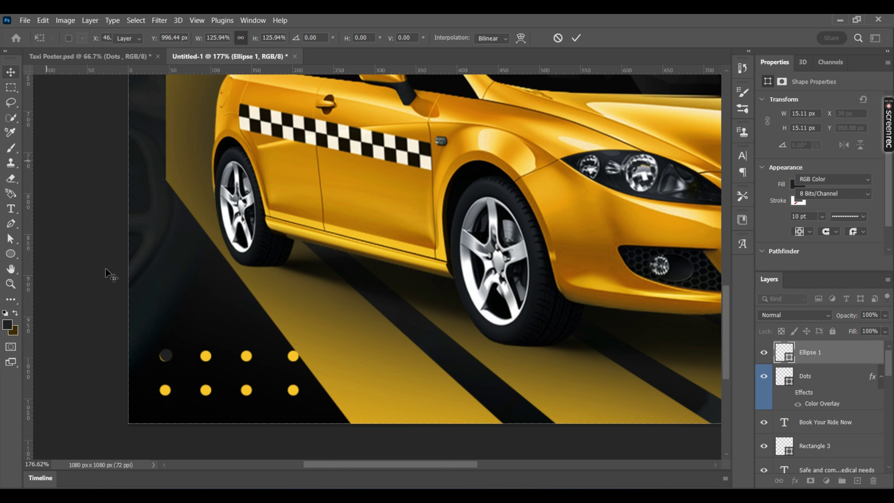
Step: Move the enlarged circle to X 37 px, Y 990.88 px over the first dot
left_click(166, 357)
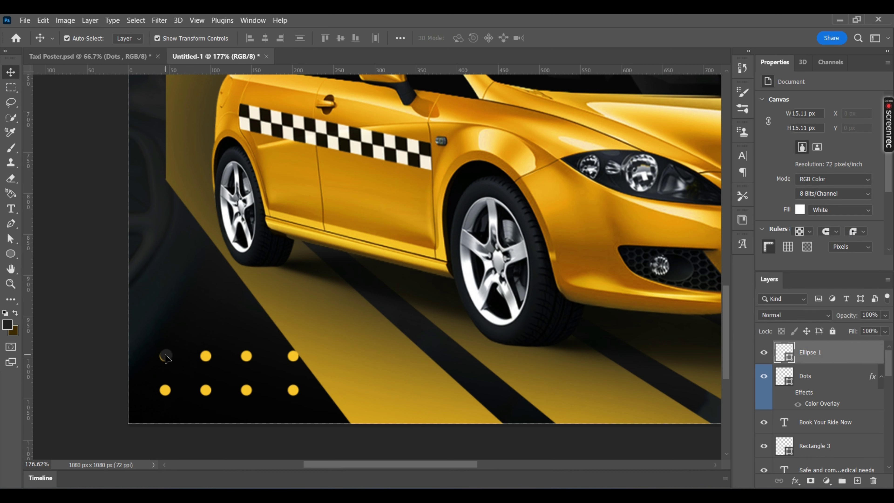
left_click_drag(167, 358, 165, 360)
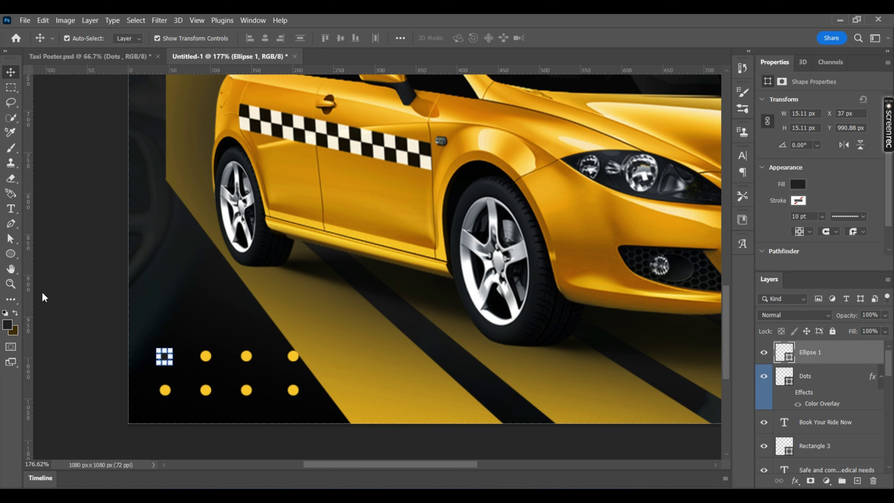
left_click(176, 366)
Step: Fill the dark circle over the first dot with yellow #fac522 sampled from the dot pattern
left_click(166, 356)
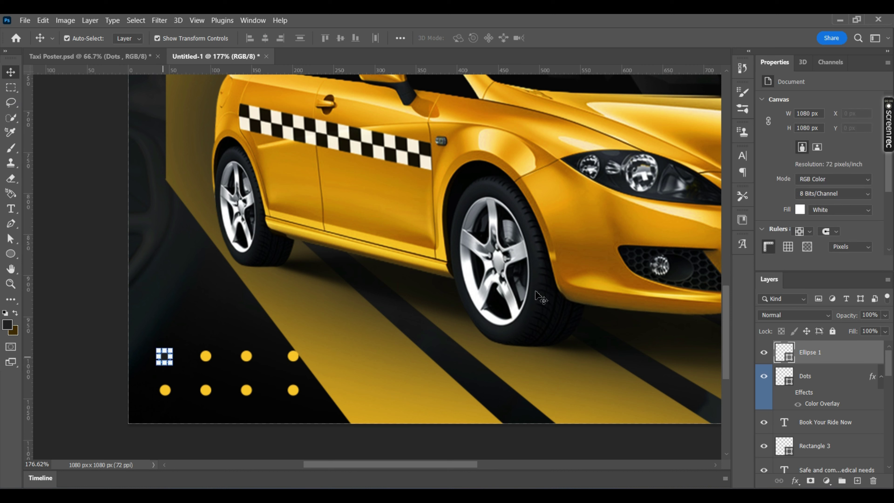
left_click(798, 184)
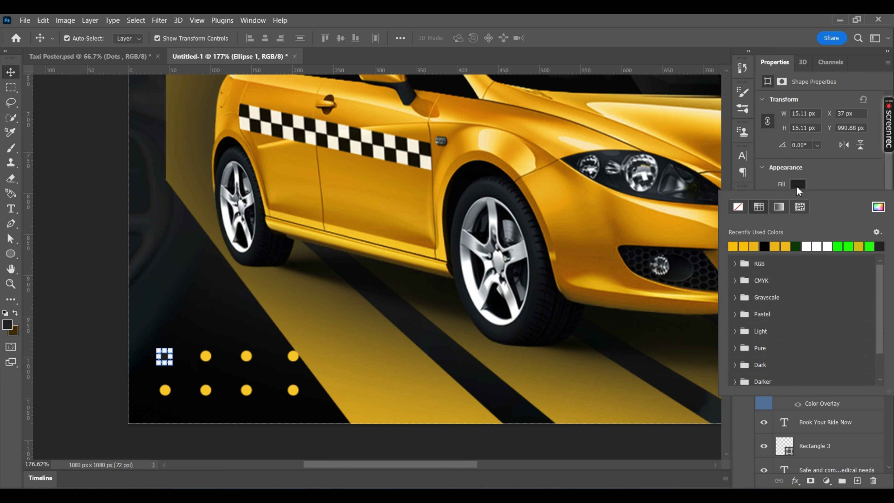
left_click(737, 245)
left_click(878, 207)
left_click(292, 355)
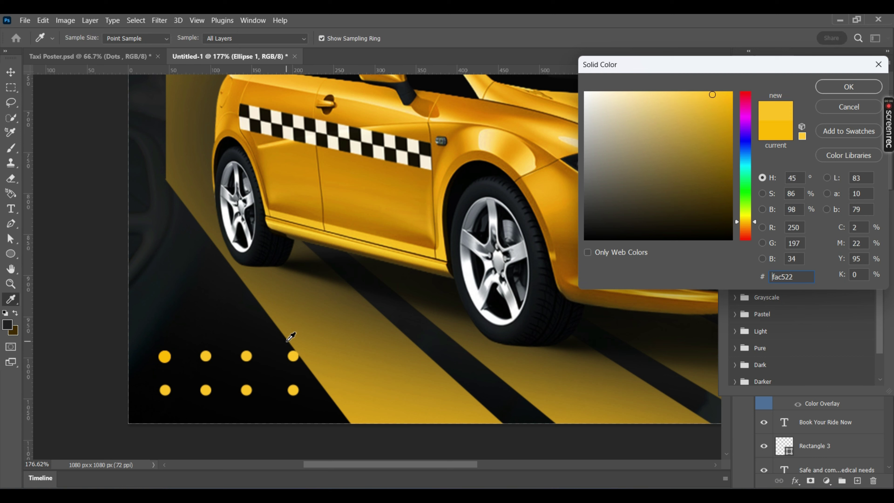
left_click(873, 83)
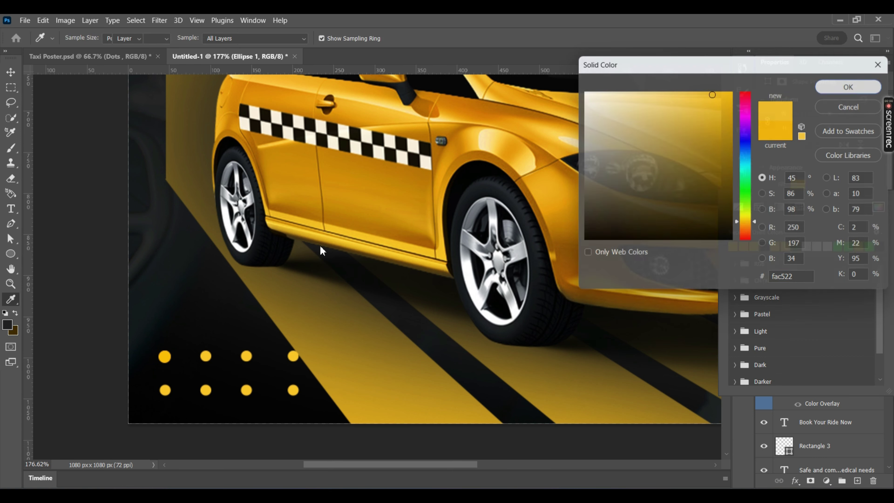
left_click(81, 183)
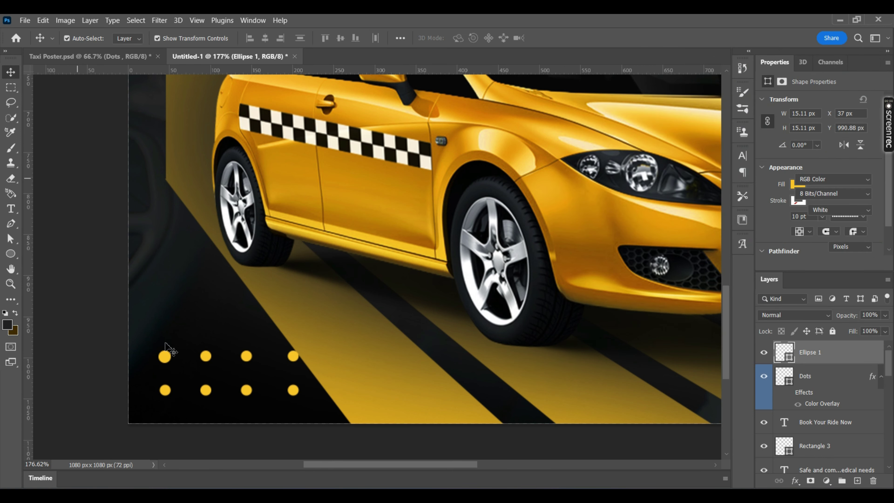
Step: Duplicate the yellow circle over the other three upper-row dots at X 84, 138 and 192 px, all at Y 990.88 px
left_click_drag(168, 358, 204, 357)
key("ctrl+t")
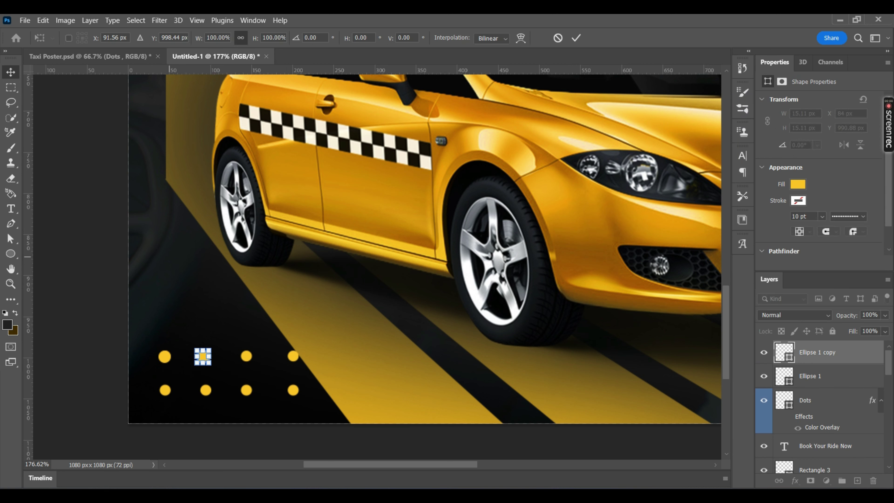
left_click(576, 38)
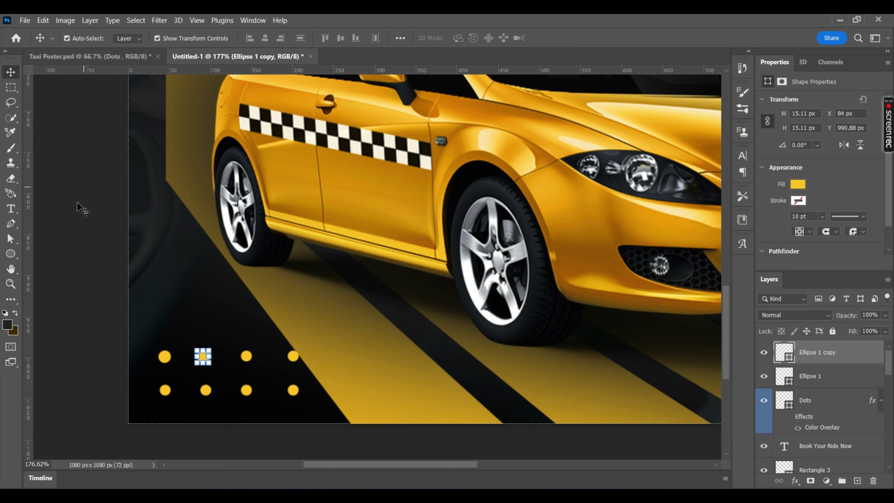
left_click(164, 357)
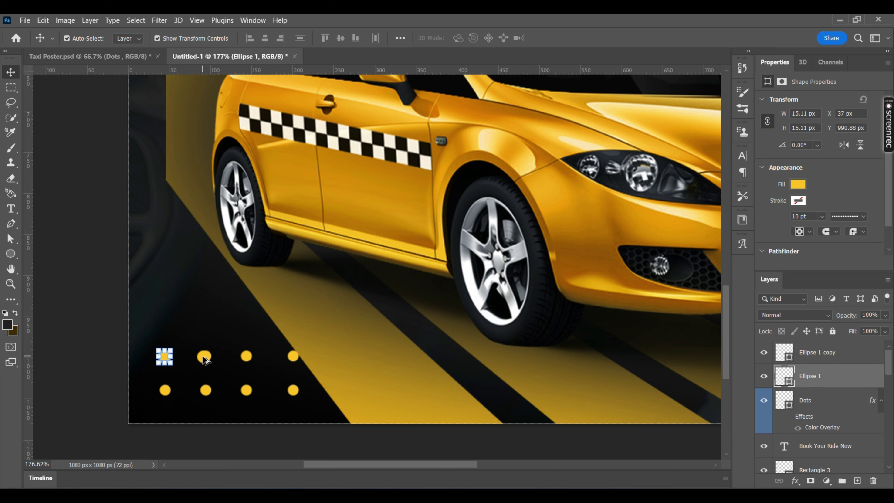
left_click_drag(206, 359, 247, 358)
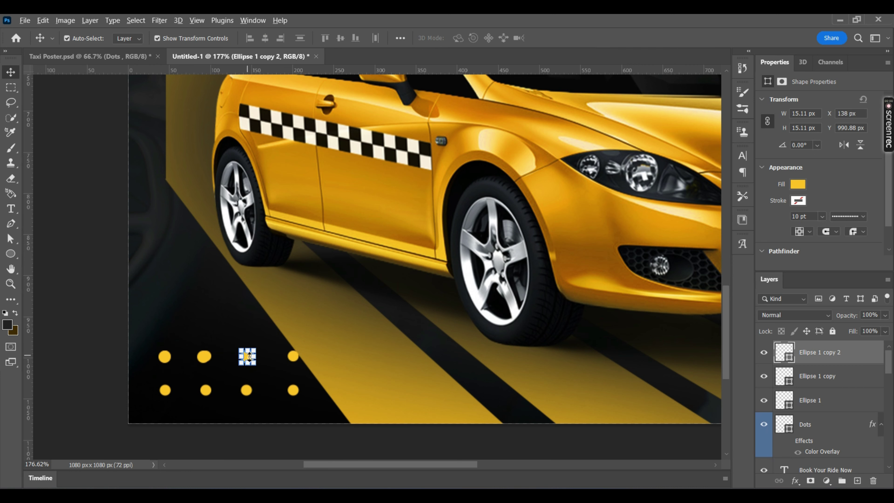
left_click_drag(203, 358, 293, 358)
Step: Select the four yellow circles of the upper row and convert them into one Smart Object
left_click(201, 358, "shift")
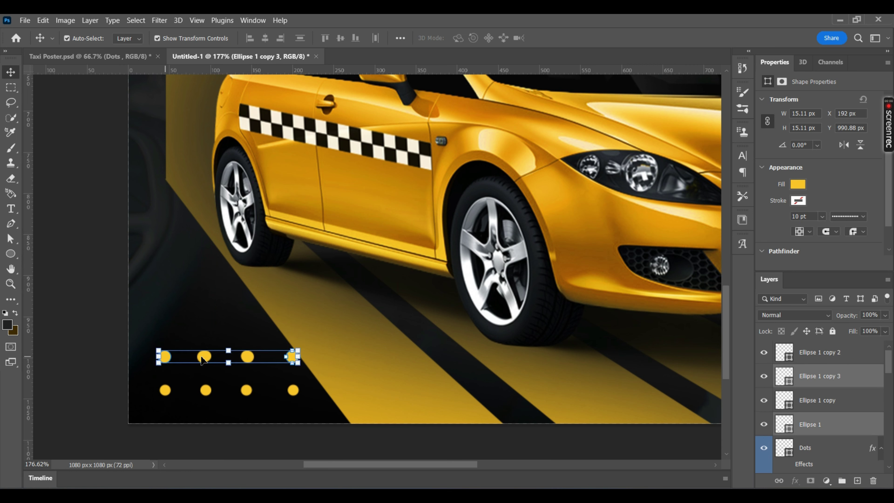
left_click(202, 358, "shift")
left_click(248, 356, "shift")
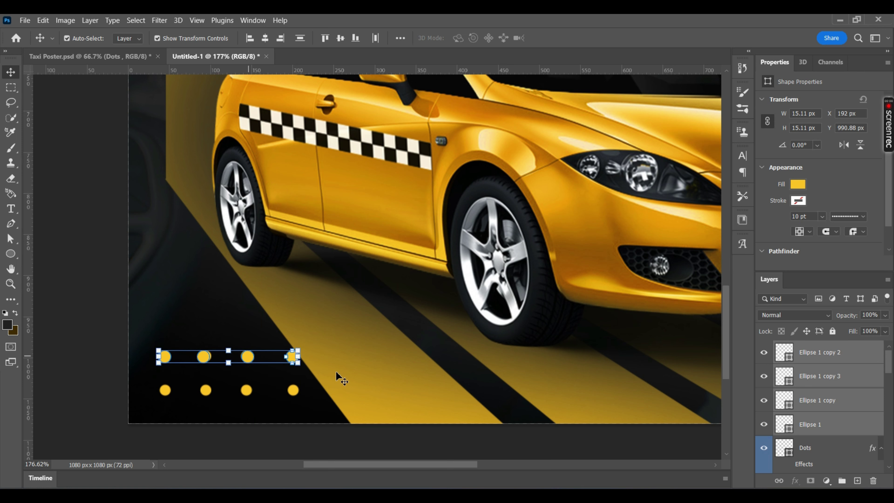
right_click(796, 359)
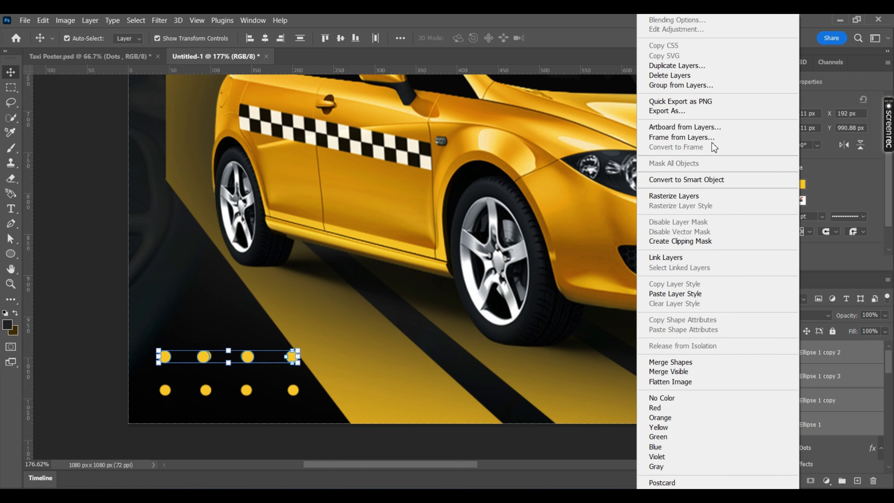
left_click(689, 180)
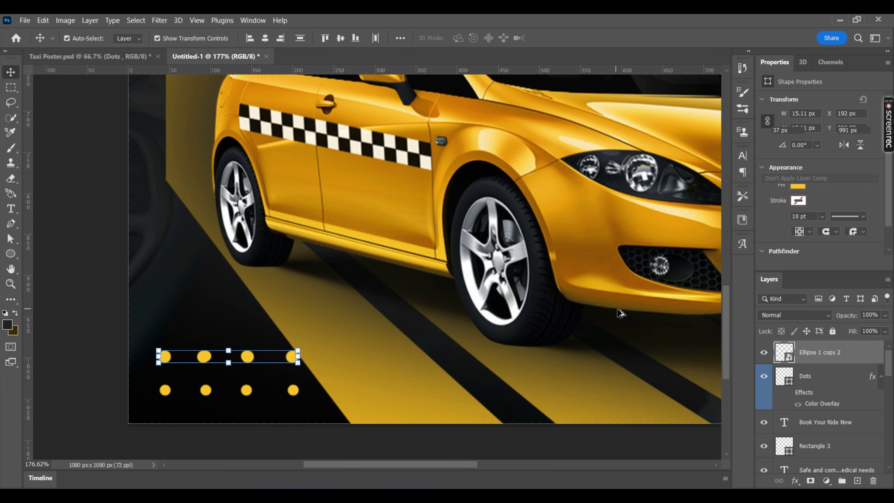
Step: Move the row of four circles to X 528 px, Y 286 px, beside "Safe and comfortable" in the tagline
key("ctrl+0")
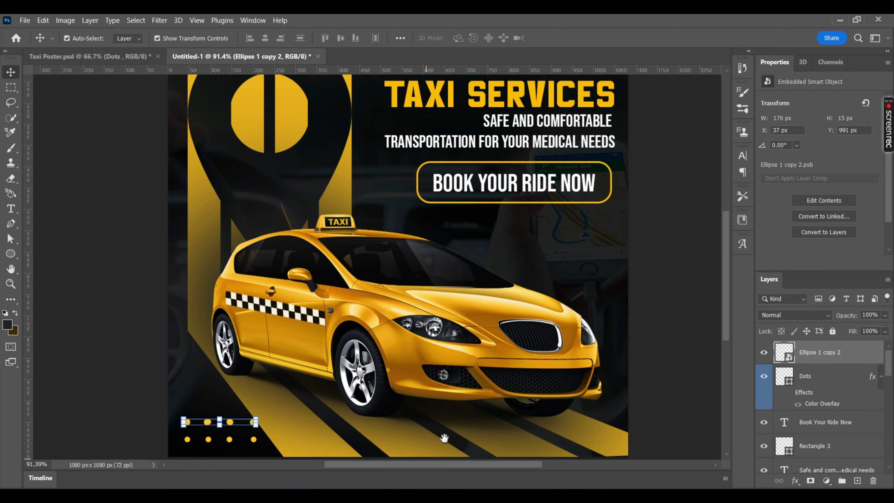
left_click_drag(232, 426, 439, 125)
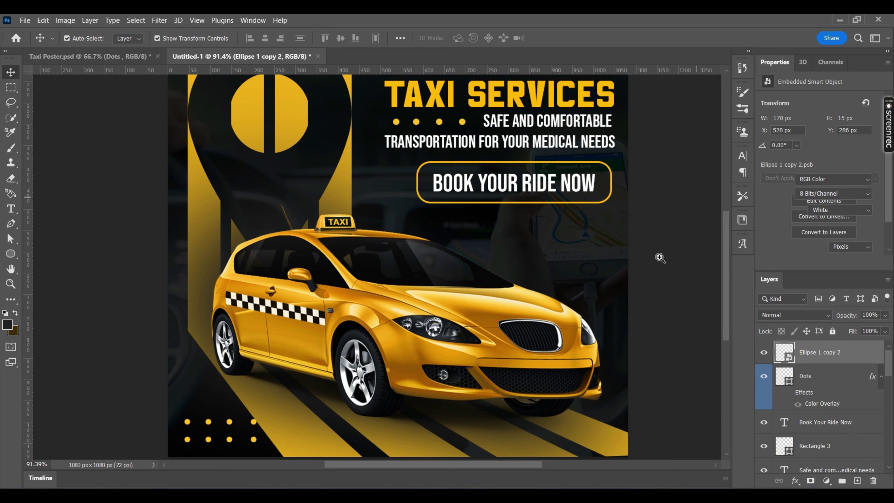
left_click(658, 260)
scroll(658, 261, "down", 3)
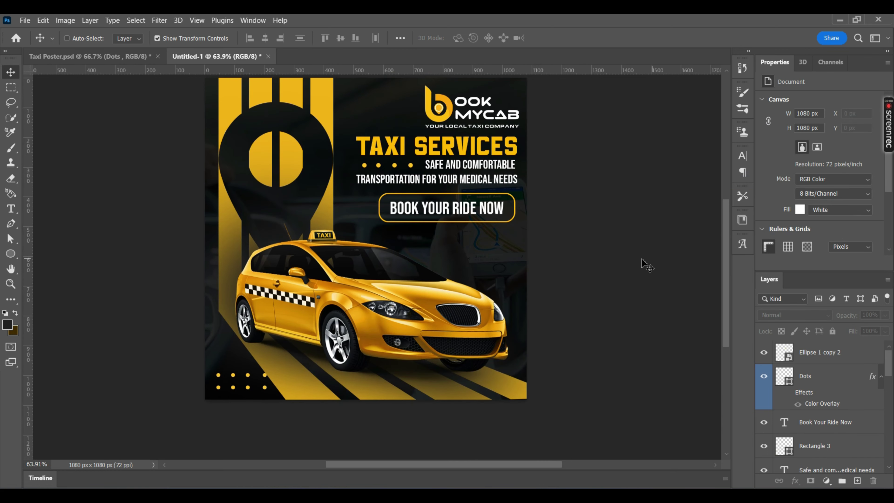
left_click_drag(616, 234, 668, 246)
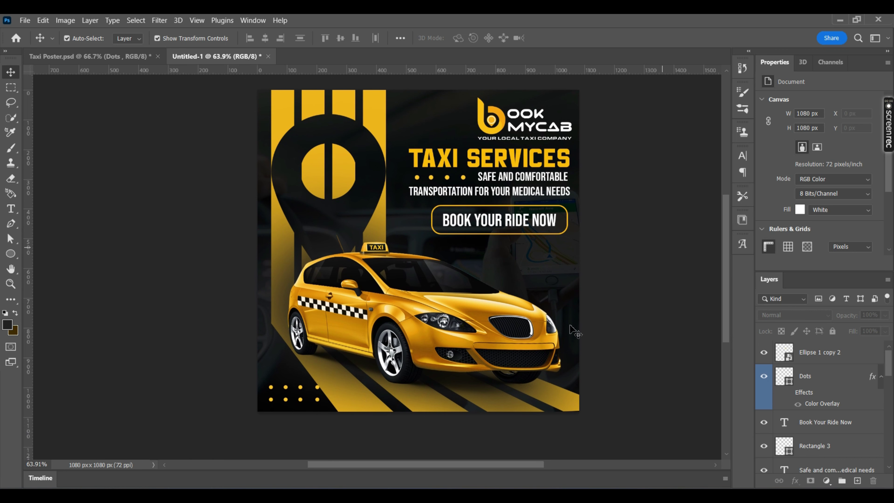
key("t")
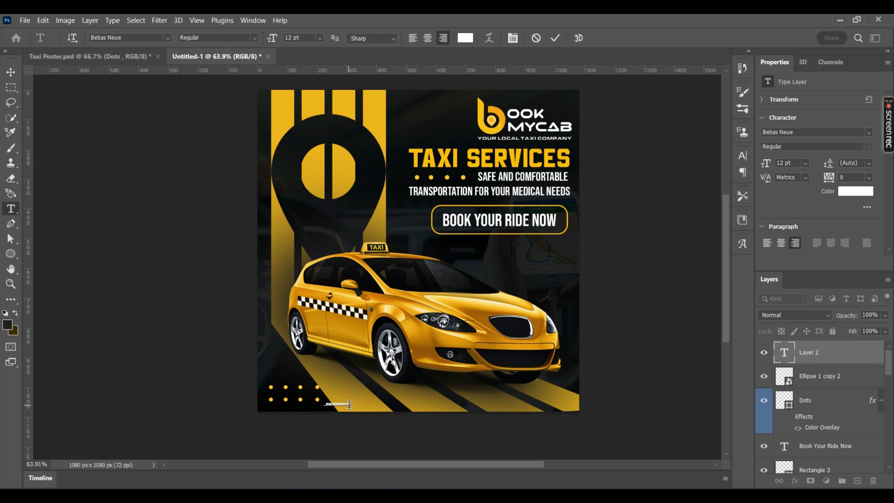
left_click(555, 37)
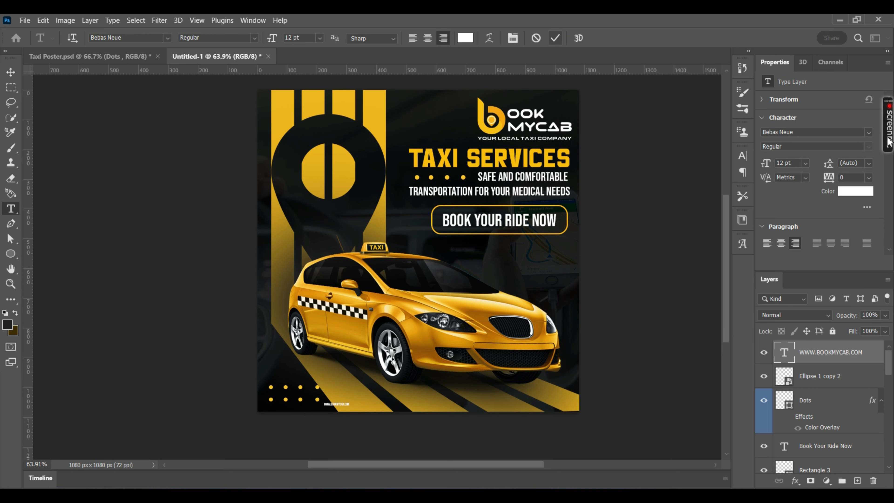
left_click(868, 133)
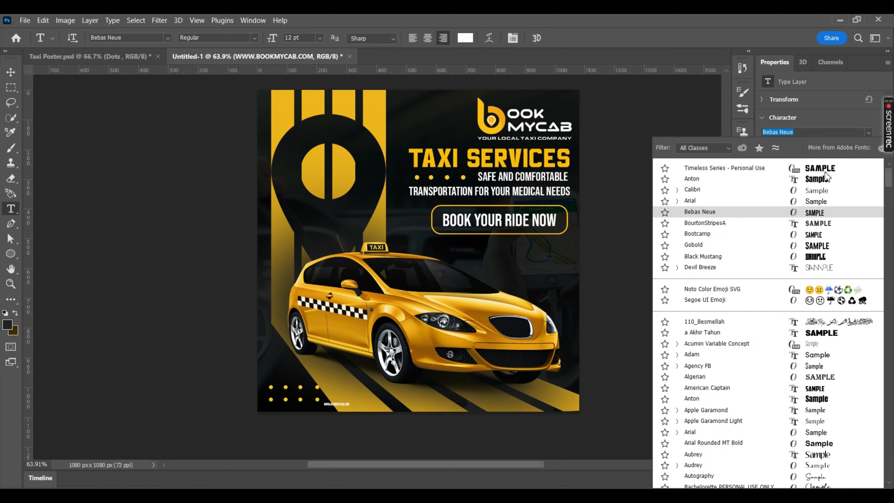
left_click(822, 200)
Step: Try the Narrow font style on the website text and restore the Regular style
left_click(868, 146)
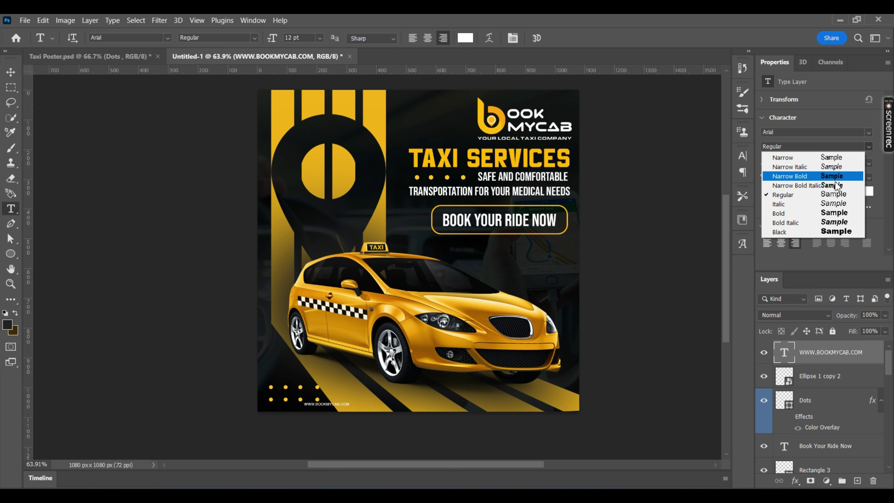
left_click(832, 164)
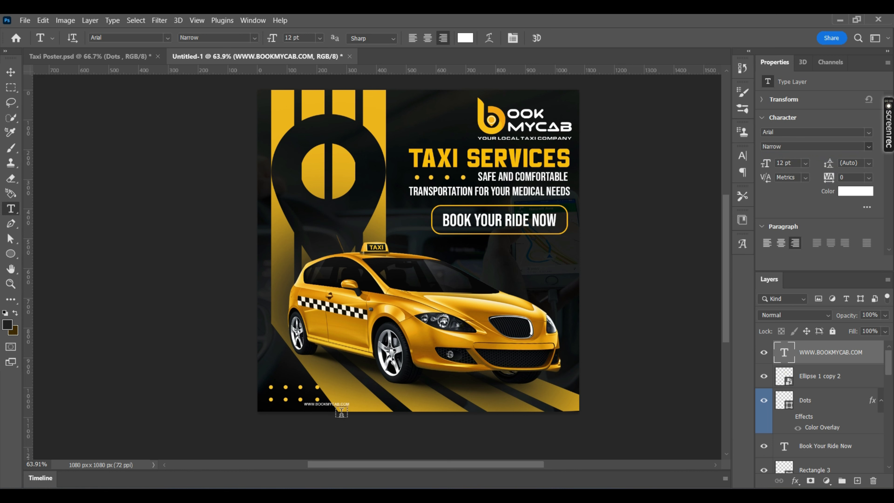
left_click(10, 72)
left_click(868, 146)
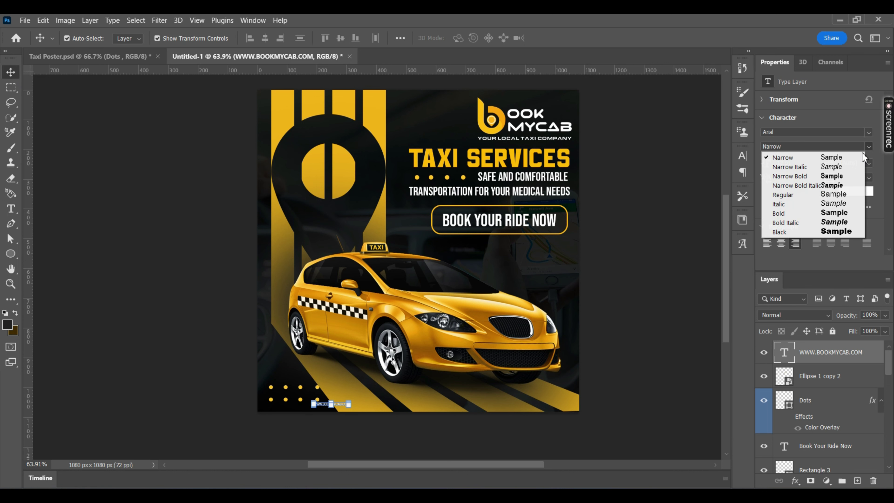
left_click(783, 195)
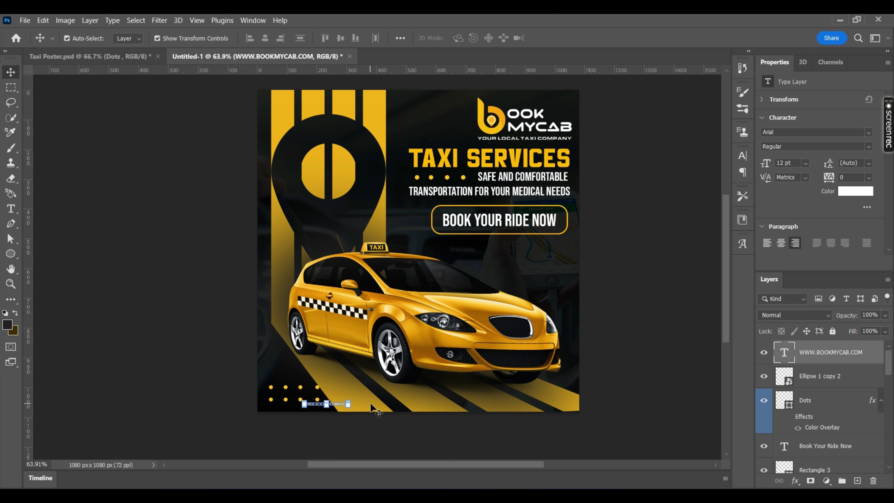
Step: Scale the website text by 289.93% to 34.79 pt and place it at X 612.68 px, Y 1045.63 px
left_click_drag(350, 406, 450, 405)
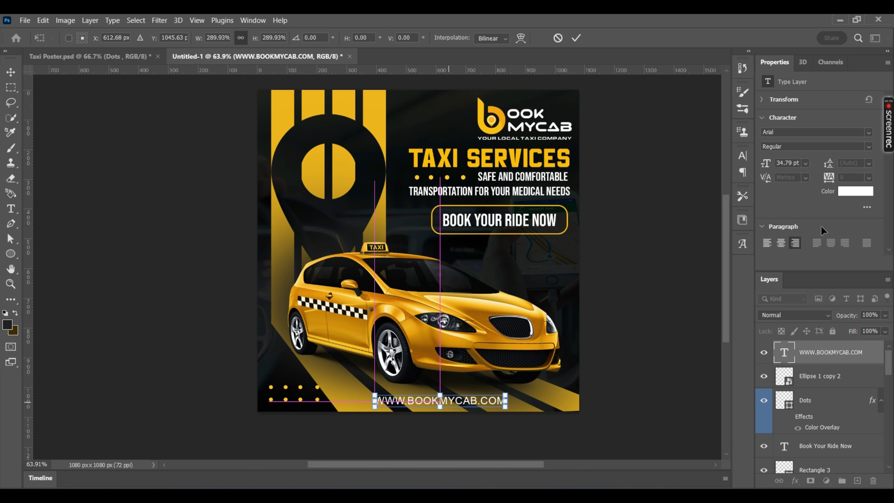
left_click(576, 38)
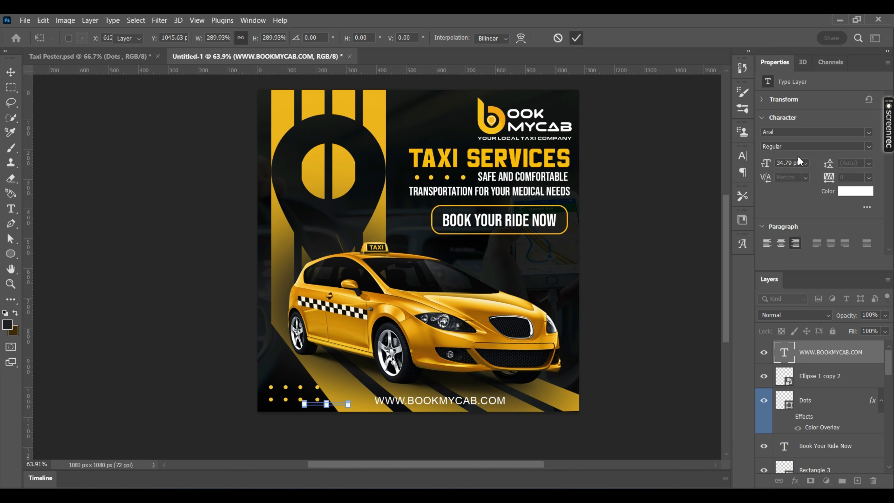
Step: Set the website text's tracking to 200 and shift the text slightly along the poster's lower edge
left_click(869, 177)
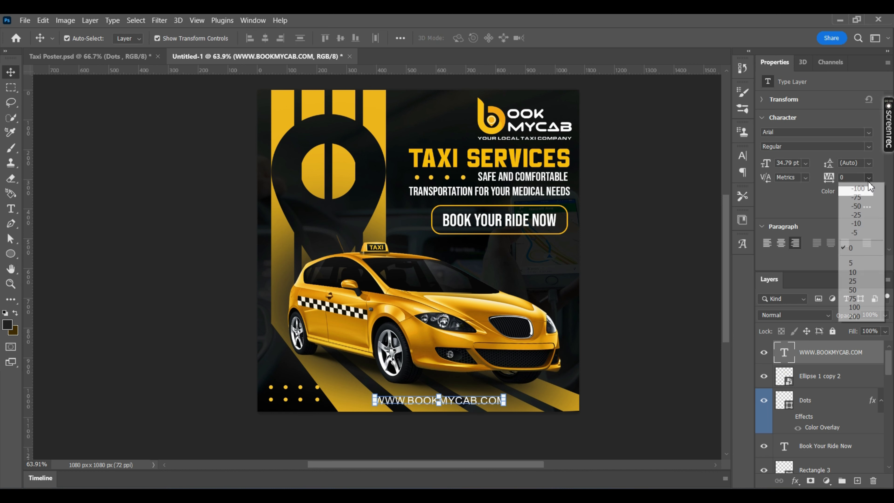
left_click(862, 318)
left_click_drag(437, 401, 443, 403)
left_click(639, 234)
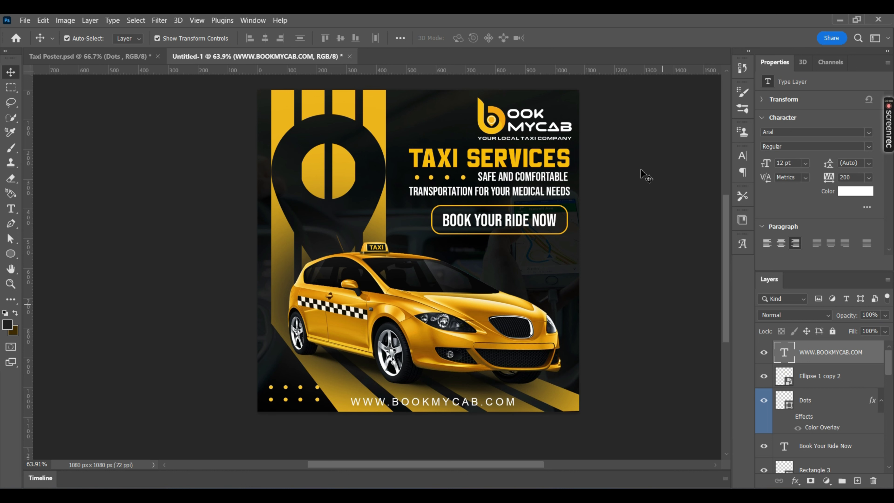
scroll(641, 169, "down", 4)
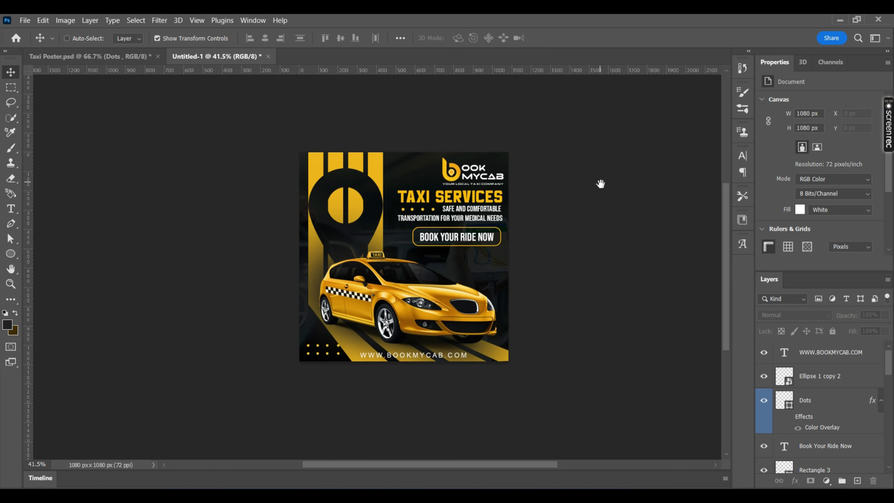